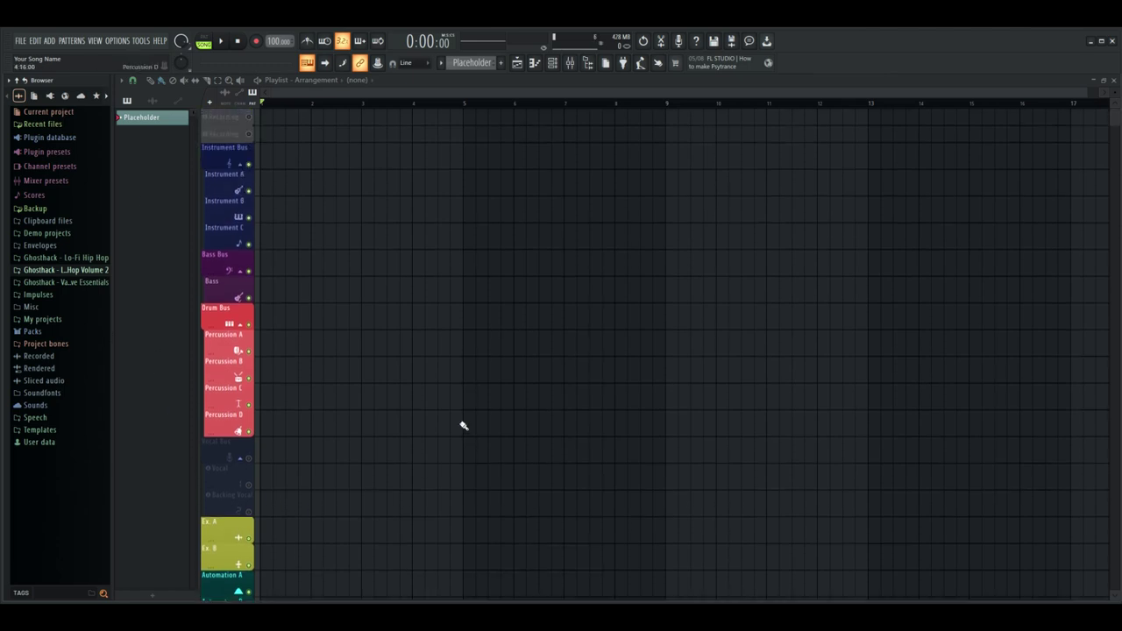
# Step: Examine the template's mixer channels and its colour-coded playlist tracks, from the recording tracks down to the unused numbered ones
pyautogui.scroll(-3, 464, 426)
pyautogui.scroll(3, 464, 426)
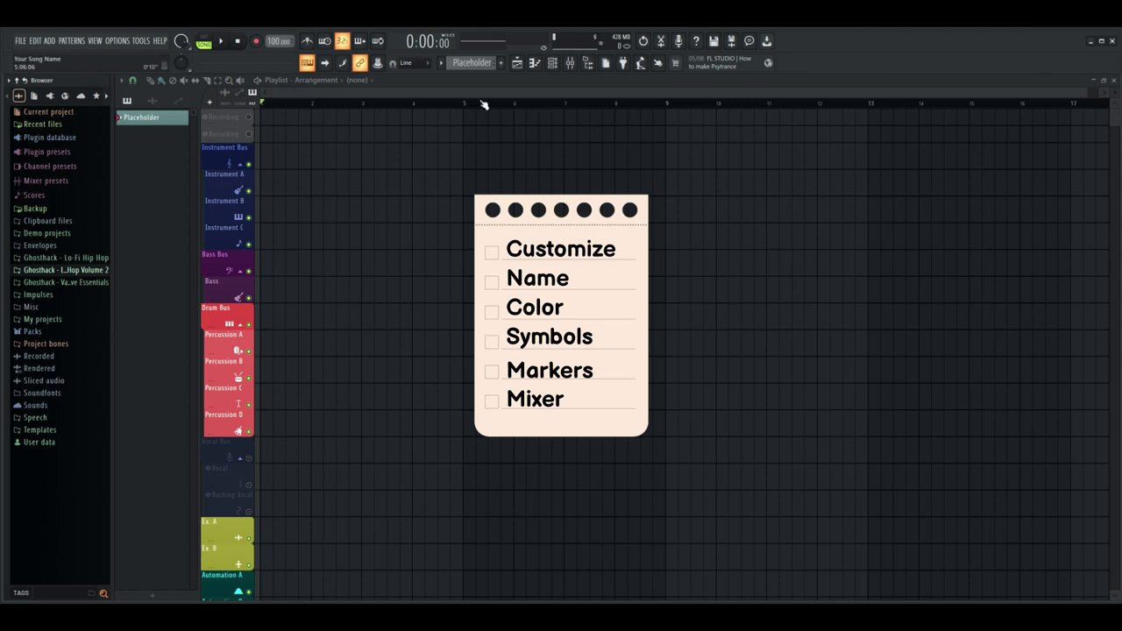
pyautogui.click(570, 64)
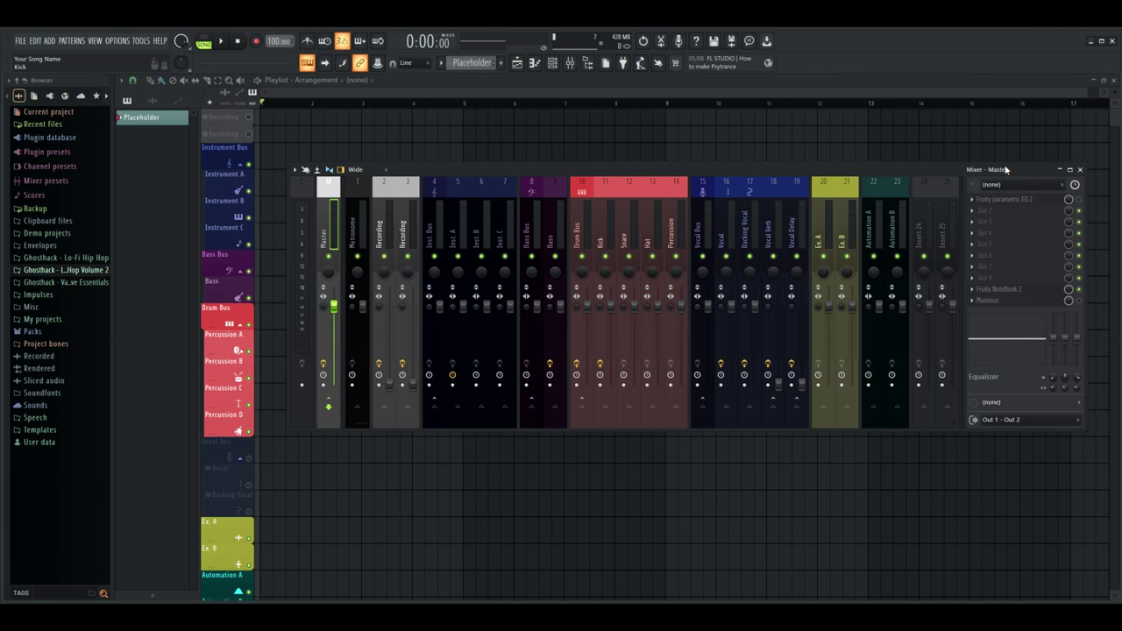
pyautogui.press('F9')
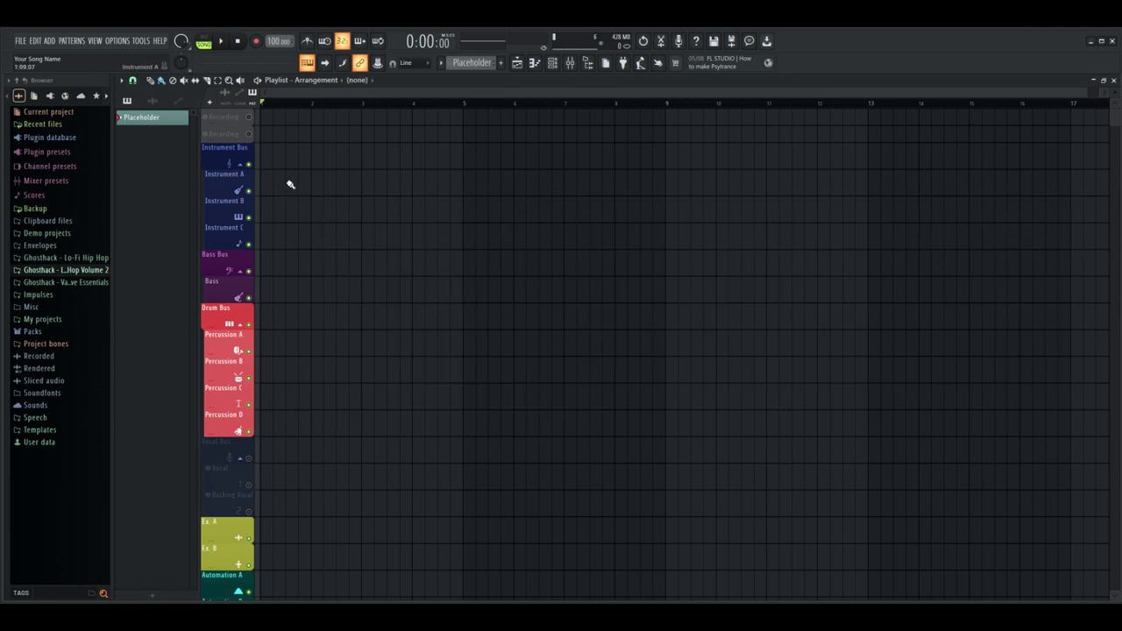
pyautogui.scroll(-3, 290, 175)
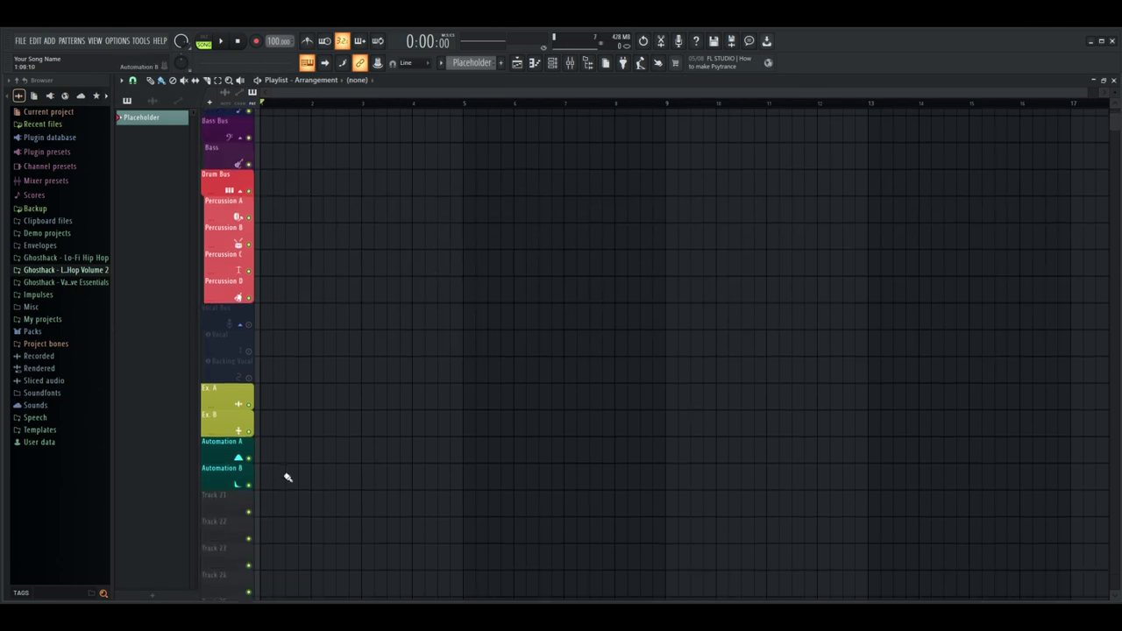
pyautogui.scroll(3, 271, 114)
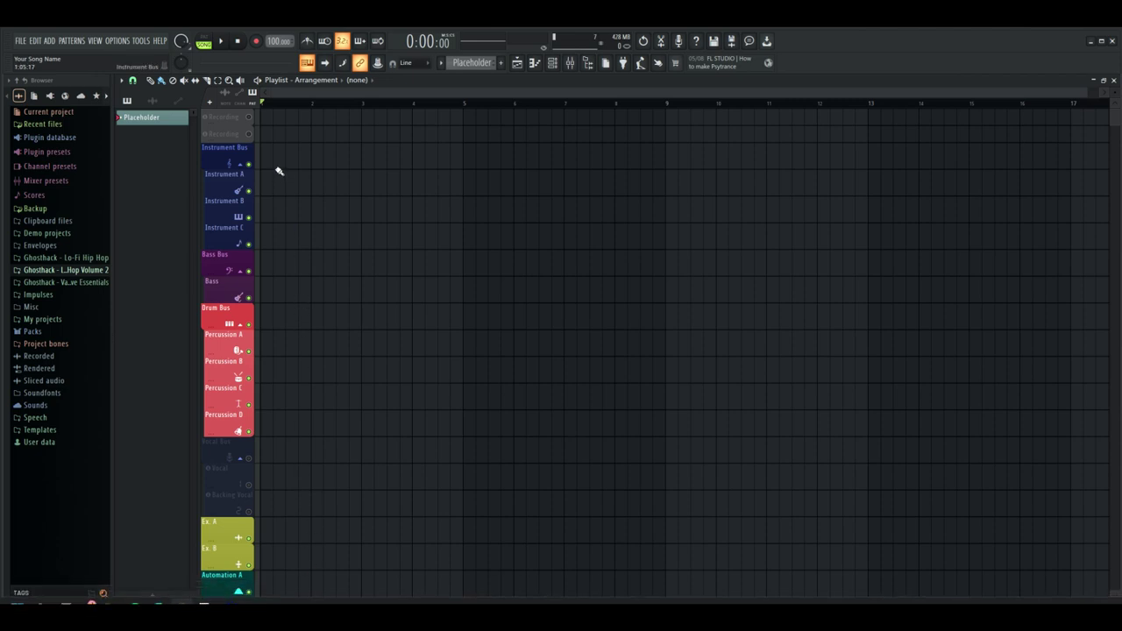
pyautogui.scroll(-1, 298, 266)
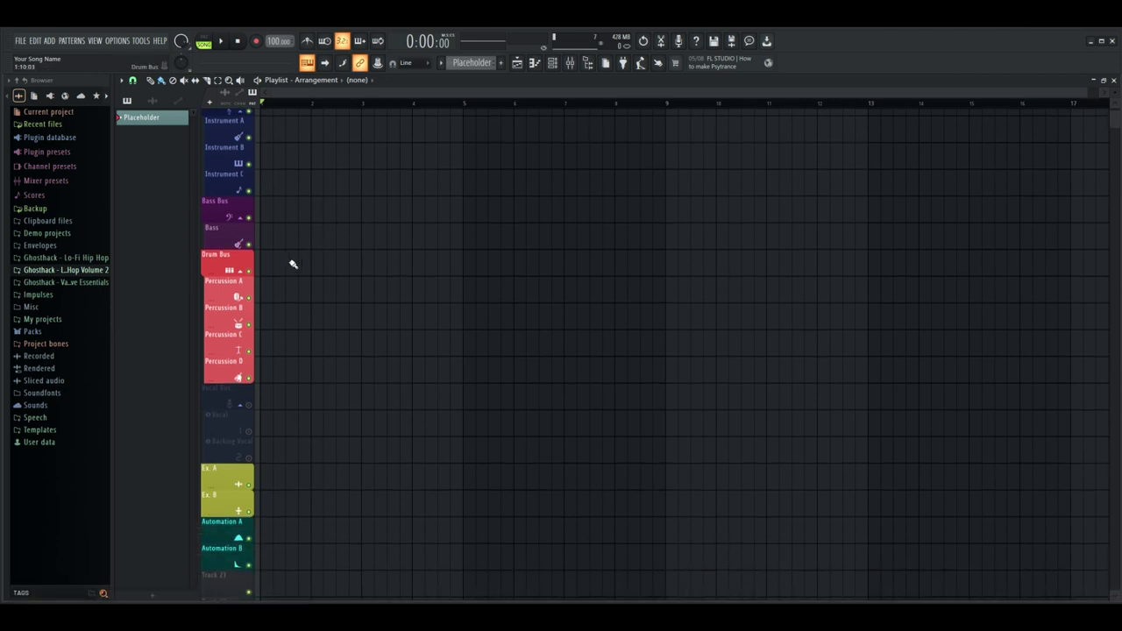
pyautogui.scroll(-1, 283, 311)
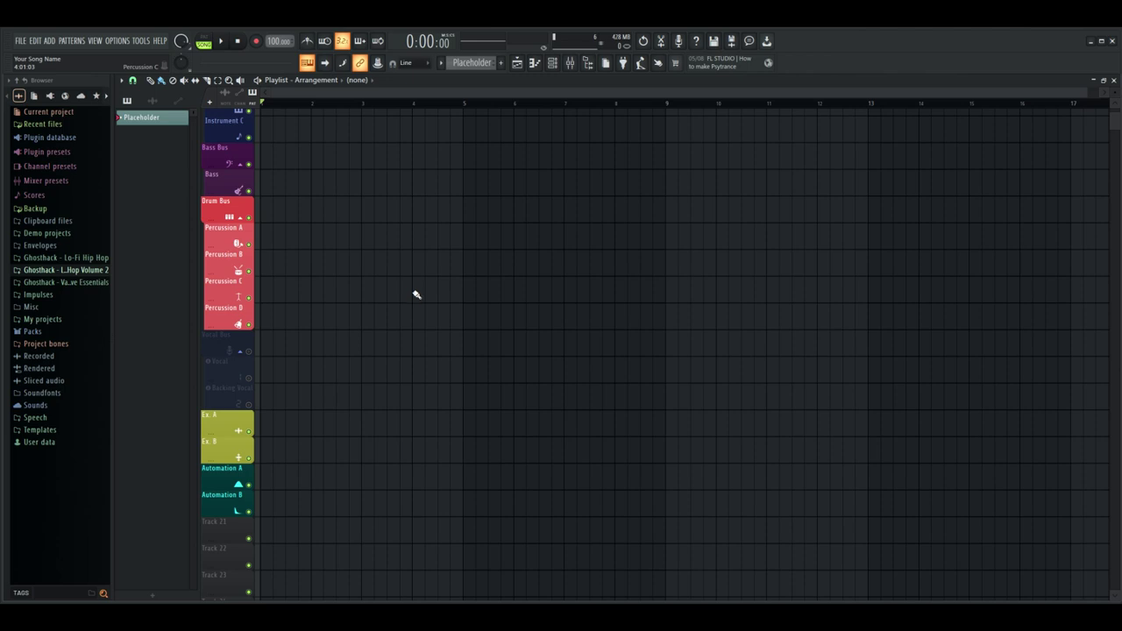
pyautogui.scroll(-1, 416, 294)
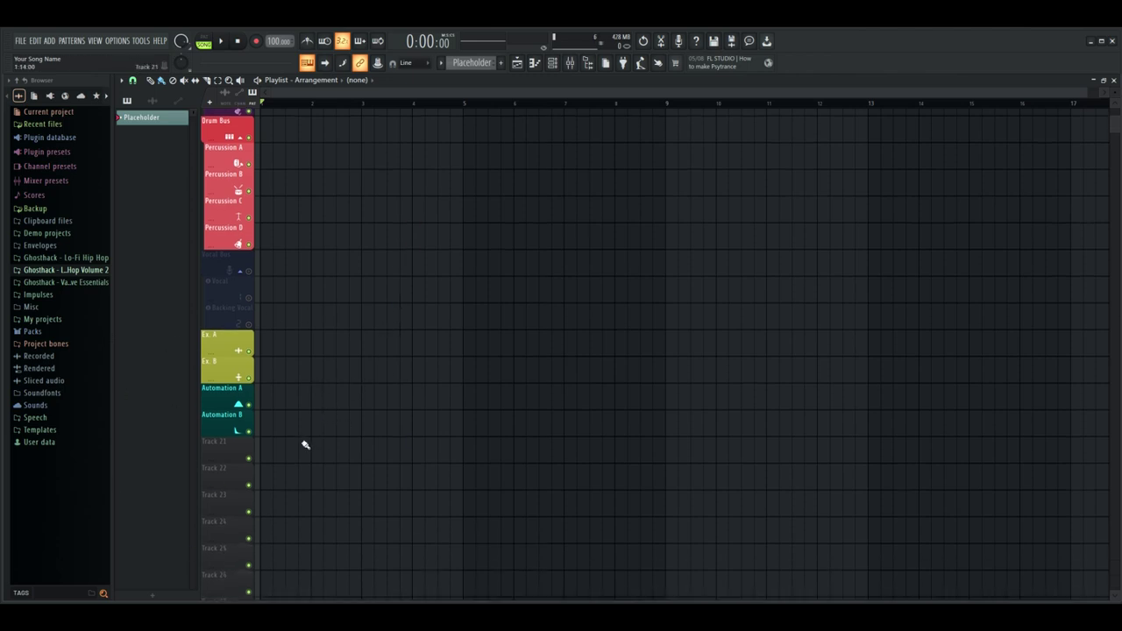
pyautogui.scroll(1, 243, 454)
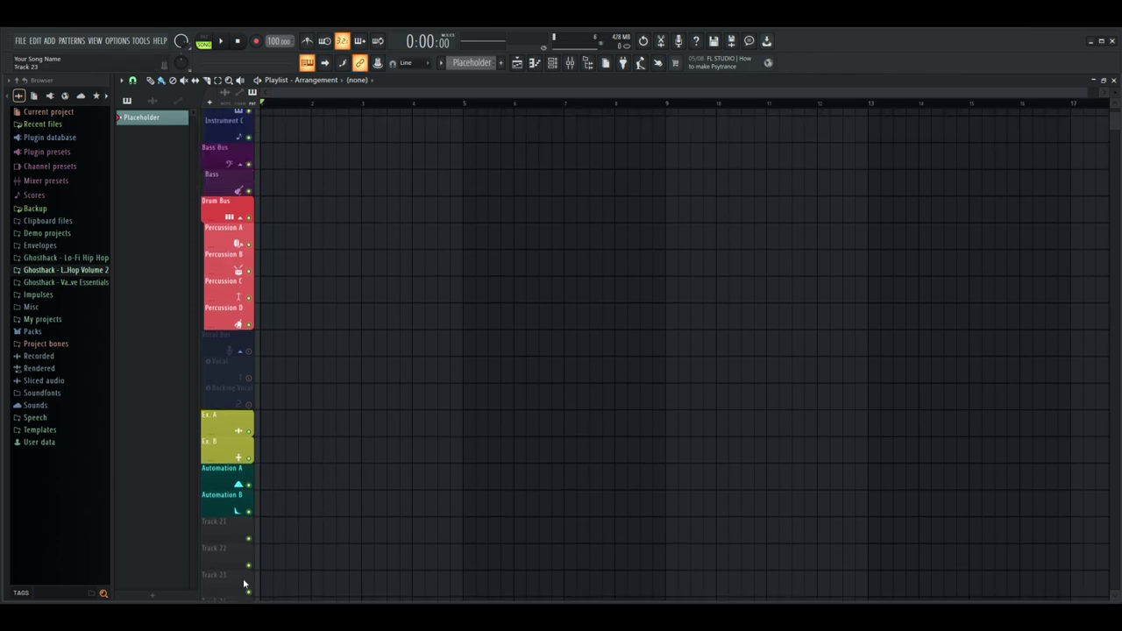
pyautogui.scroll(-3, 233, 421)
pyautogui.scroll(1, 263, 526)
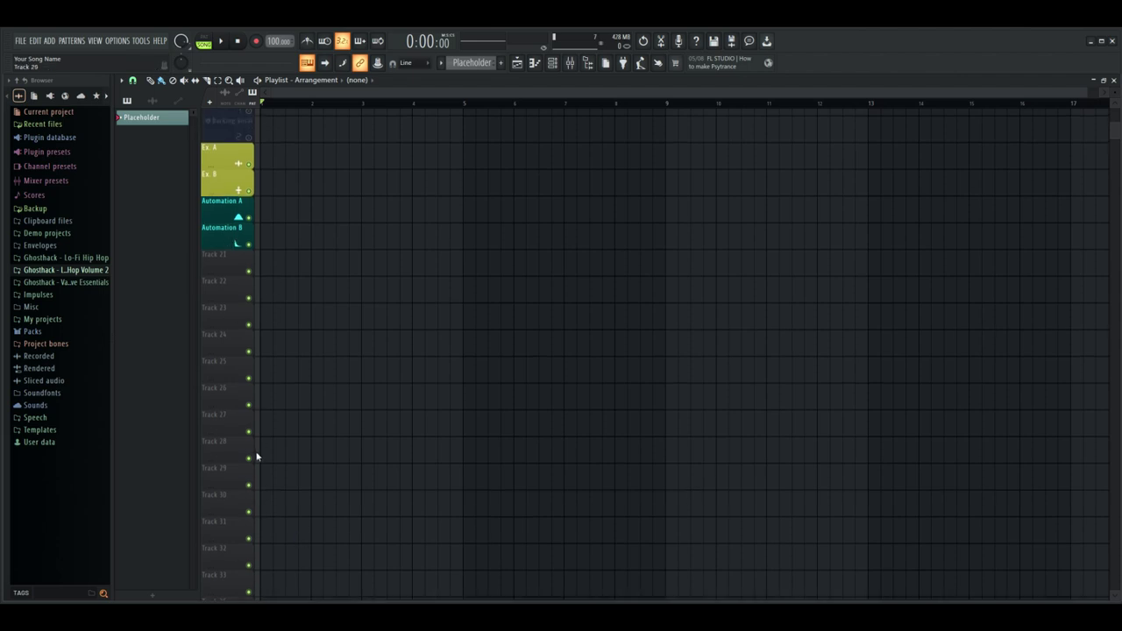
pyautogui.scroll(4, 263, 526)
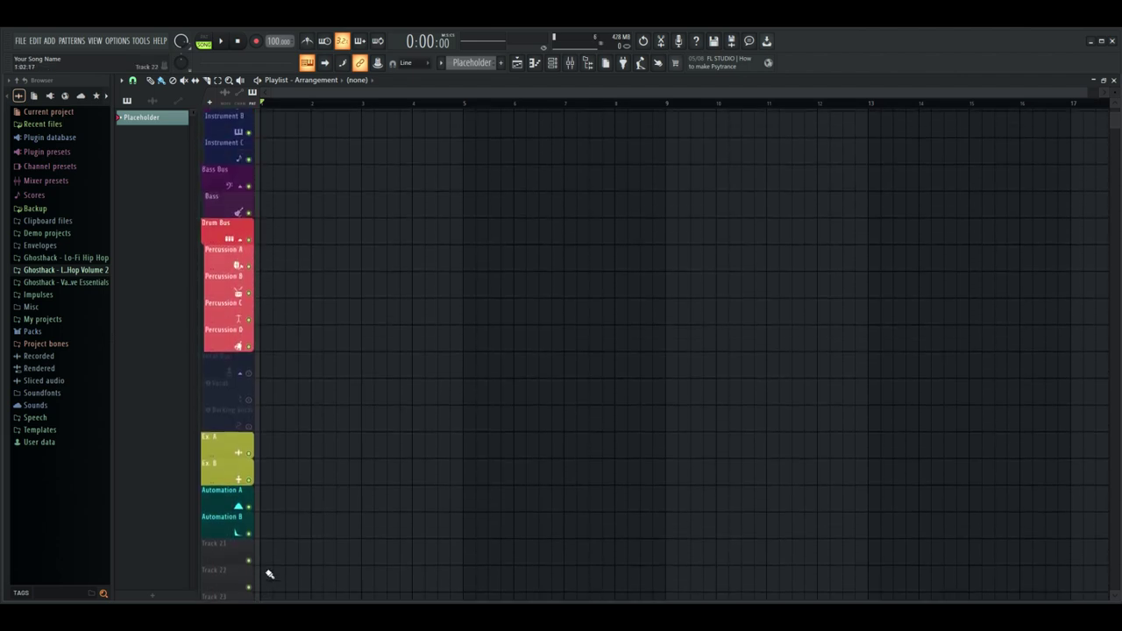
pyautogui.scroll(3, 270, 574)
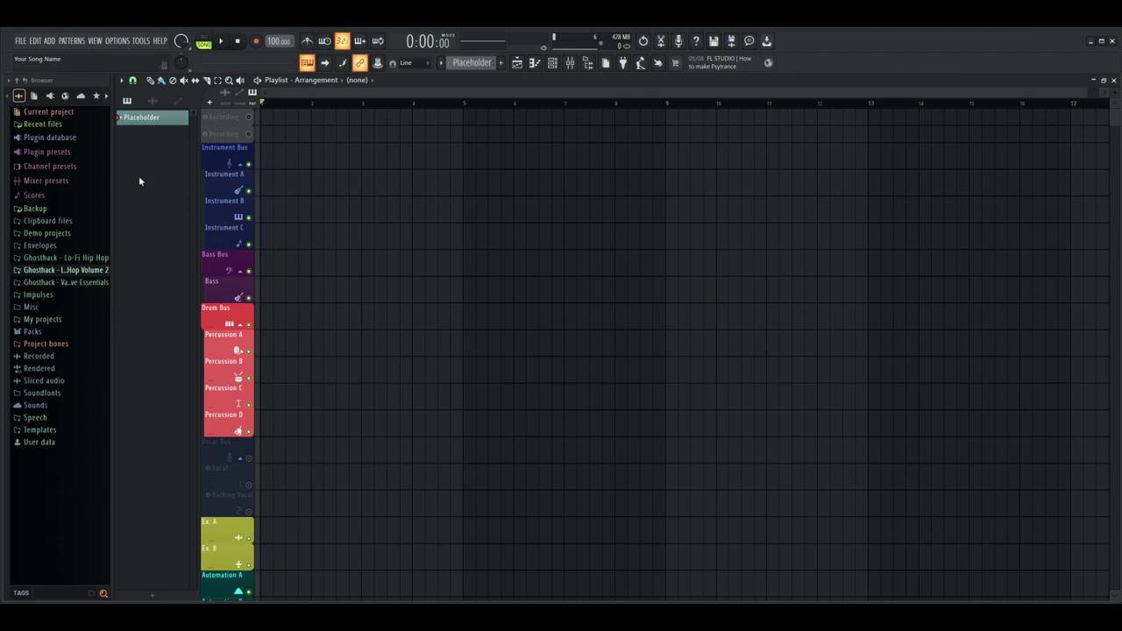
# Step: Try cloning the Instrument C track and opening the copy's name for editing
pyautogui.rightClick(227, 233)
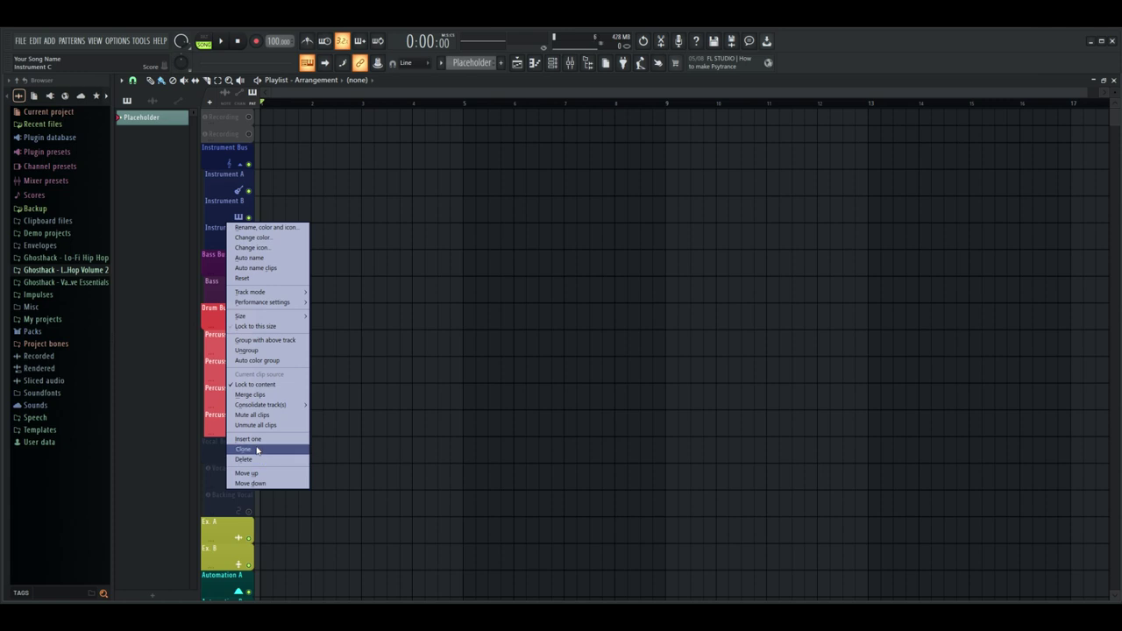
pyautogui.click(256, 450)
pyautogui.click(736, 384)
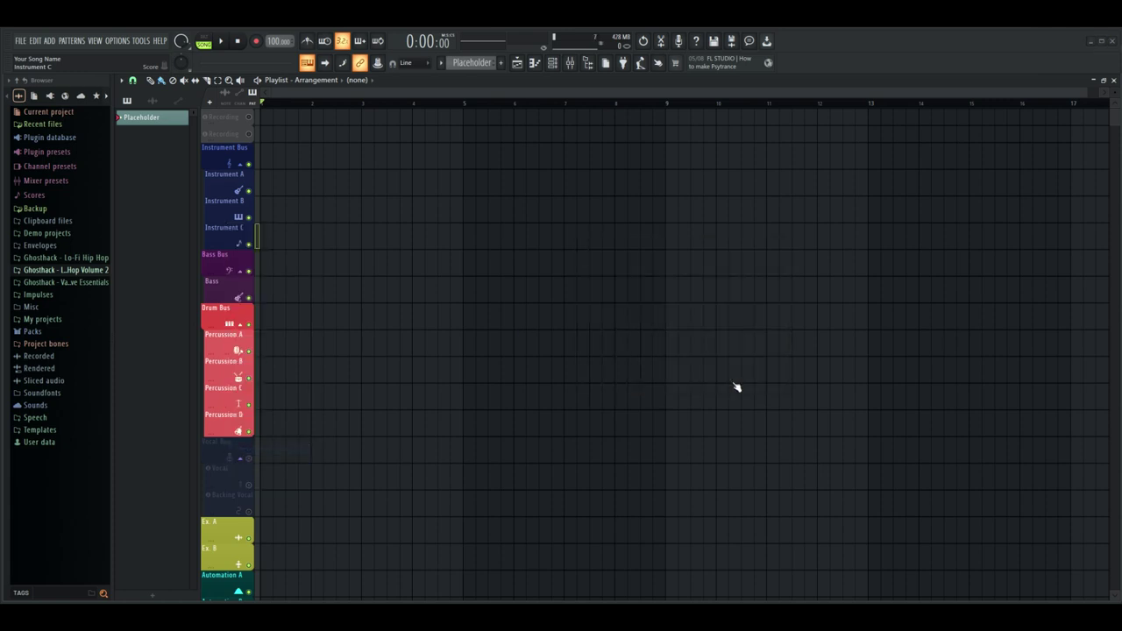
pyautogui.rightClick(226, 254)
pyautogui.click(266, 256)
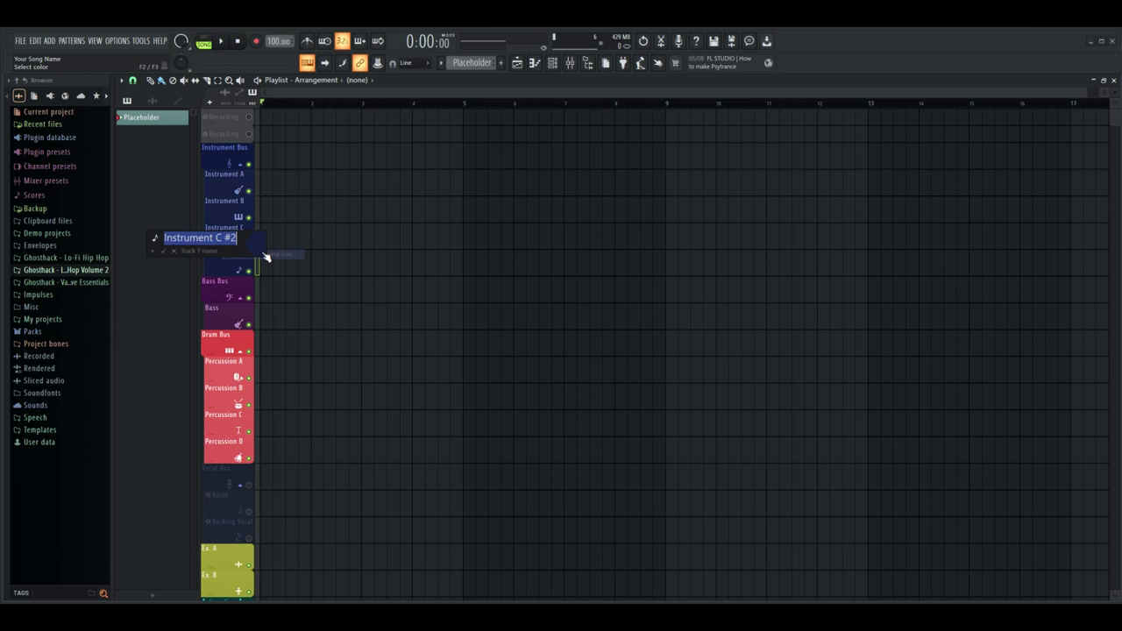
pyautogui.press('Escape')
pyautogui.hotkey('ctrl', 'z')
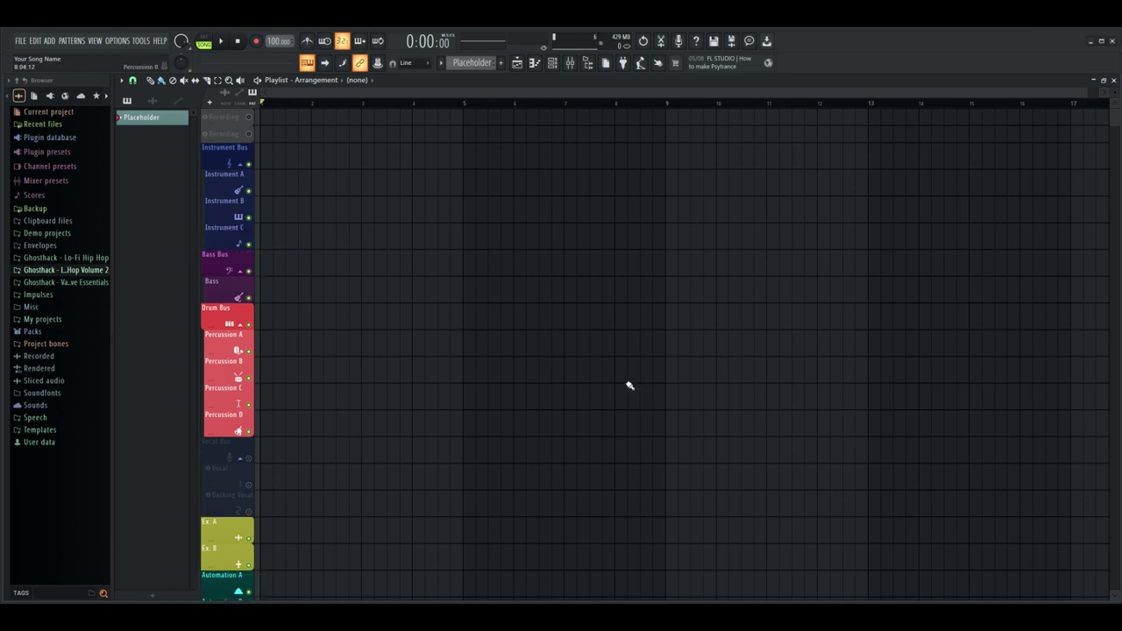
# Step: Enter "INST. Guitar" as the new name for the Instrument A playlist track
pyautogui.rightClick(226, 171)
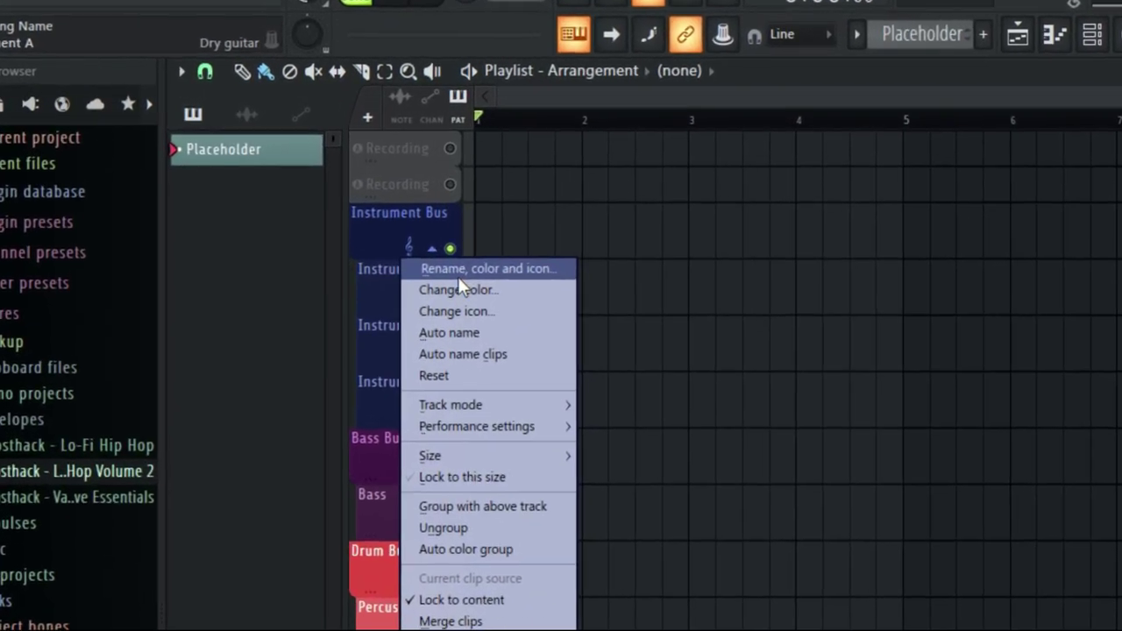
pyautogui.click(491, 271)
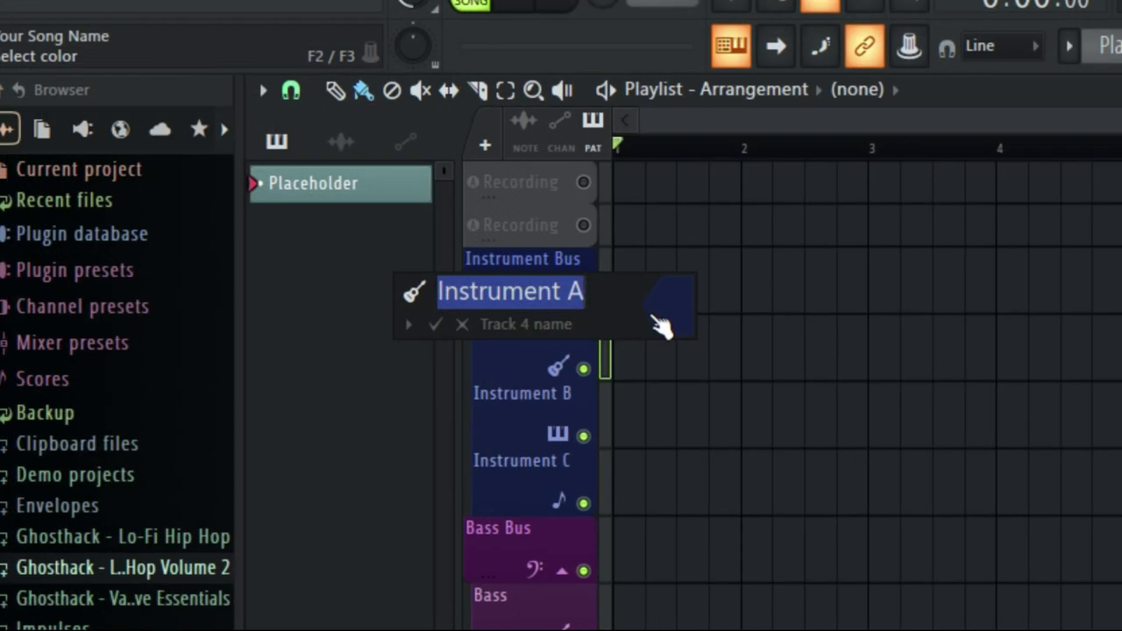
pyautogui.write('S')
pyautogui.press('BackSpace')
pyautogui.write('INS')
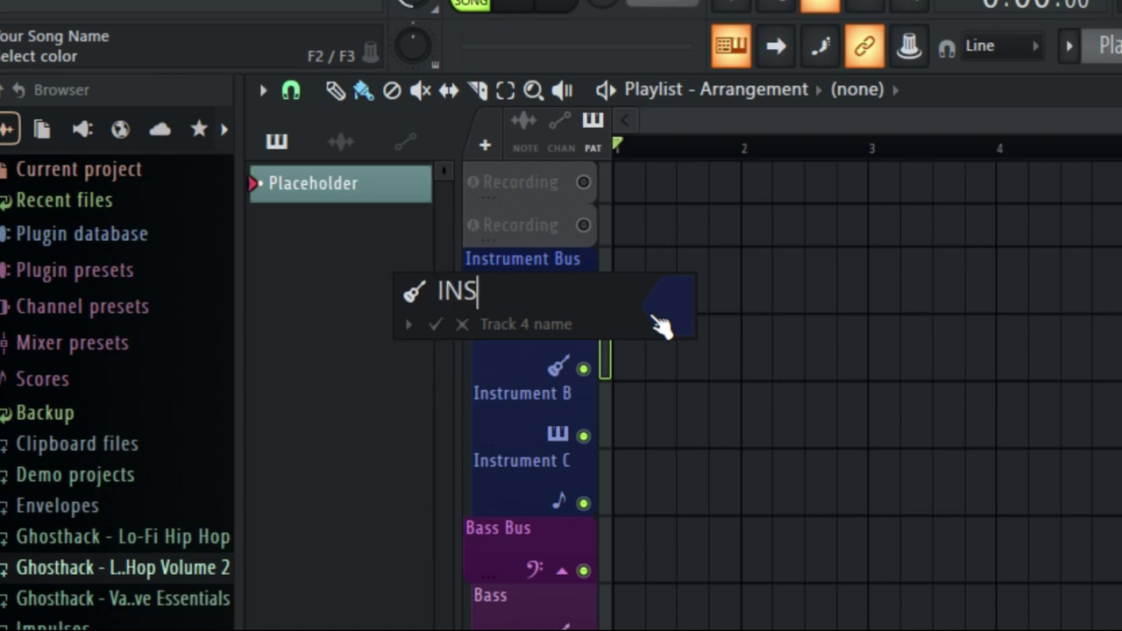
pyautogui.write('T,')
pyautogui.press('BackSpace')
pyautogui.write('. Guitar')
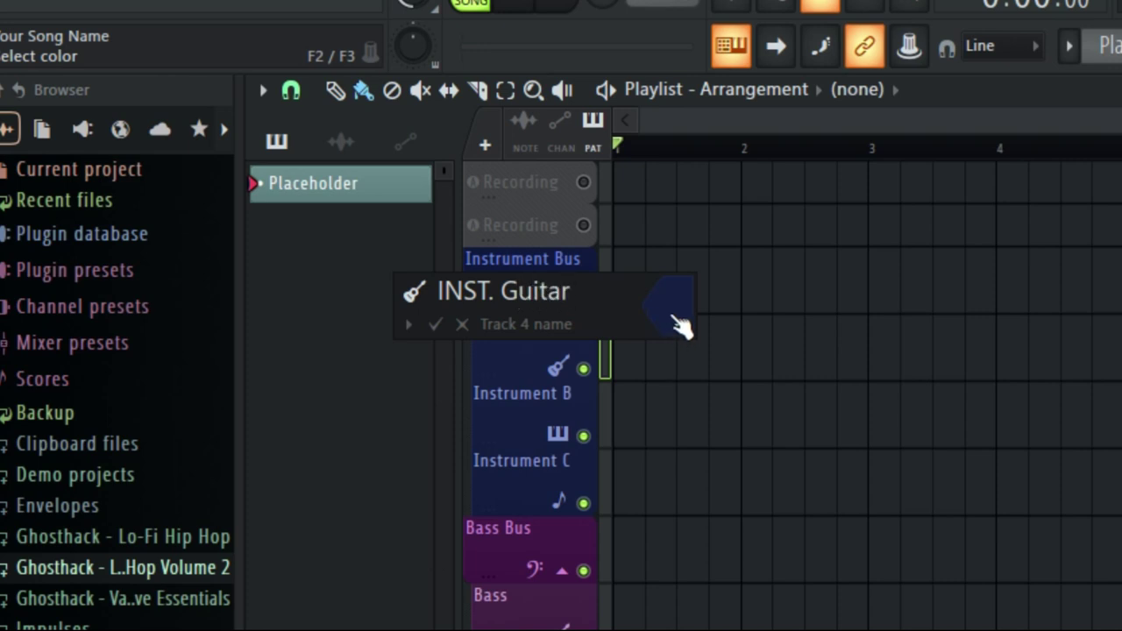
# Step: Set the INST. Guitar track's colour to Slate Blue #4040BF and apply the name and colour
pyautogui.click(677, 321)
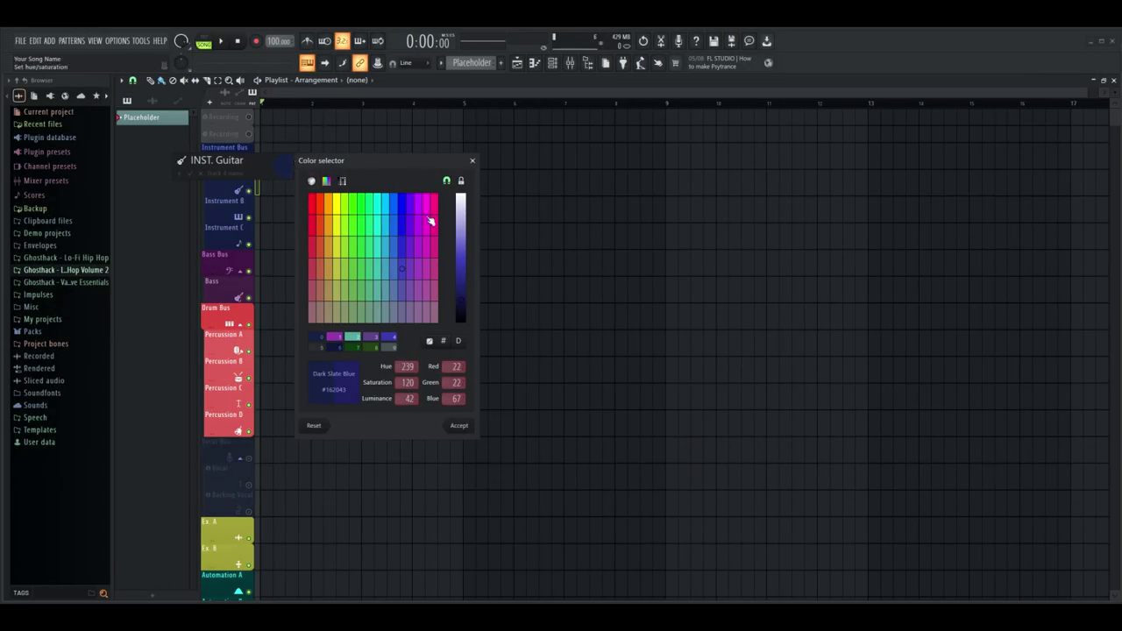
pyautogui.click(461, 181)
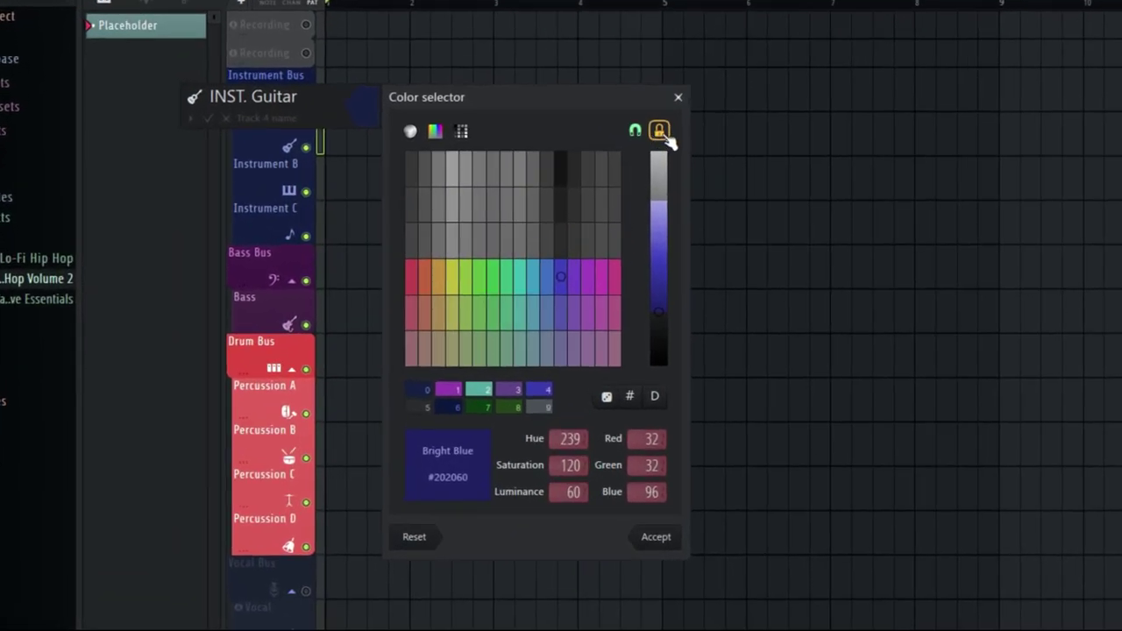
pyautogui.click(663, 136)
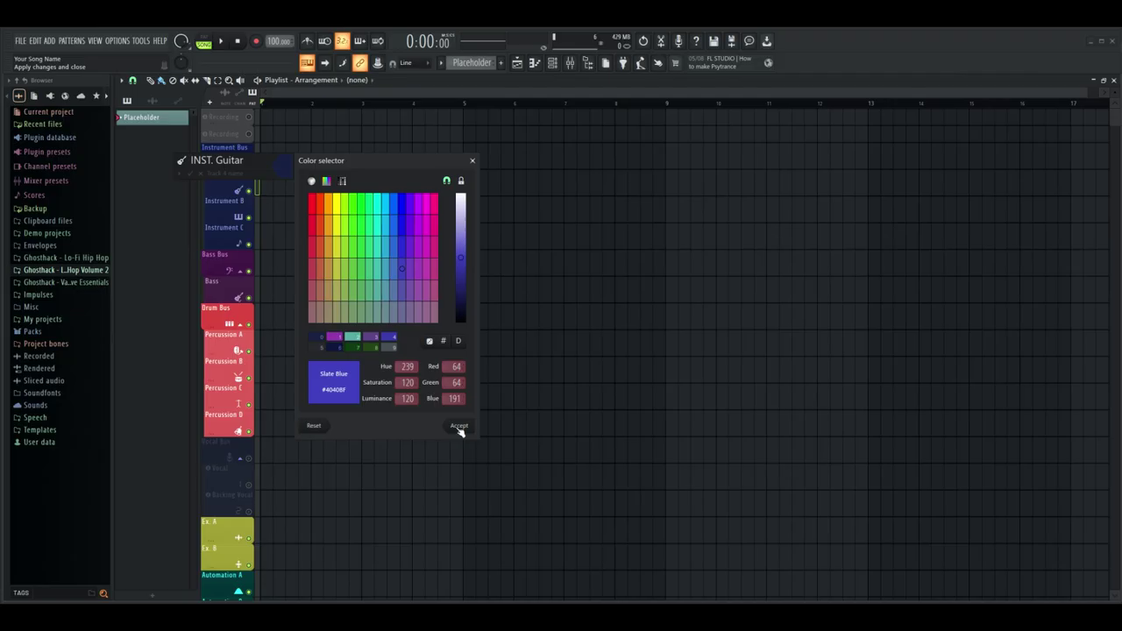
pyautogui.click(458, 427)
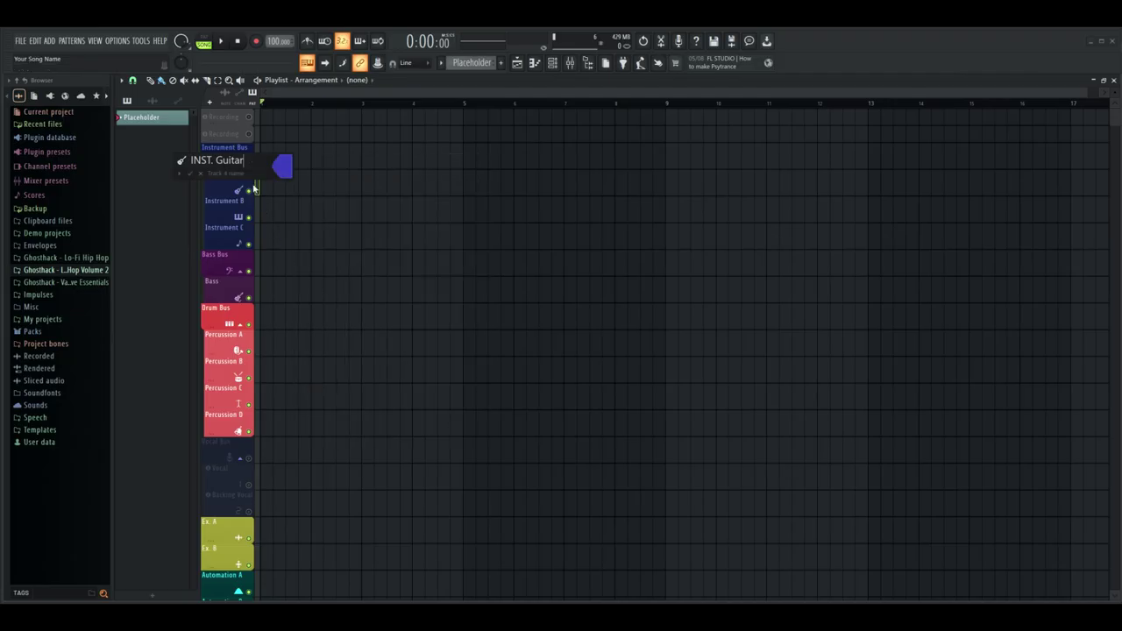
pyautogui.click(189, 174)
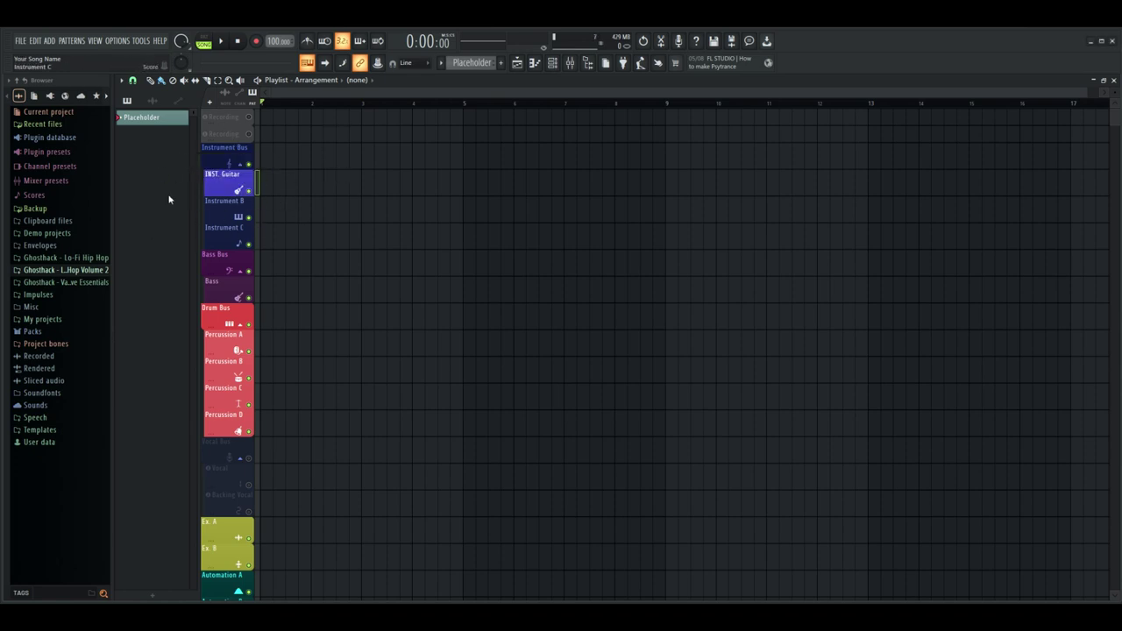
# Step: Change the INST. Guitar track's icon to the smiling face and apply it
pyautogui.rightClick(224, 173)
pyautogui.click(259, 174)
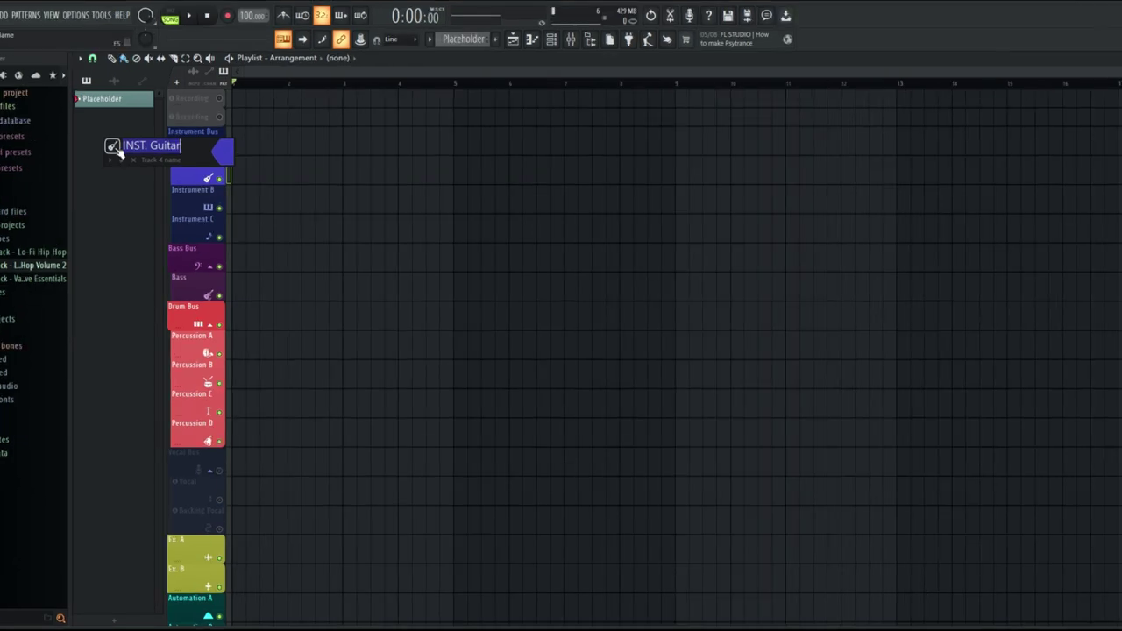
pyautogui.click(150, 160)
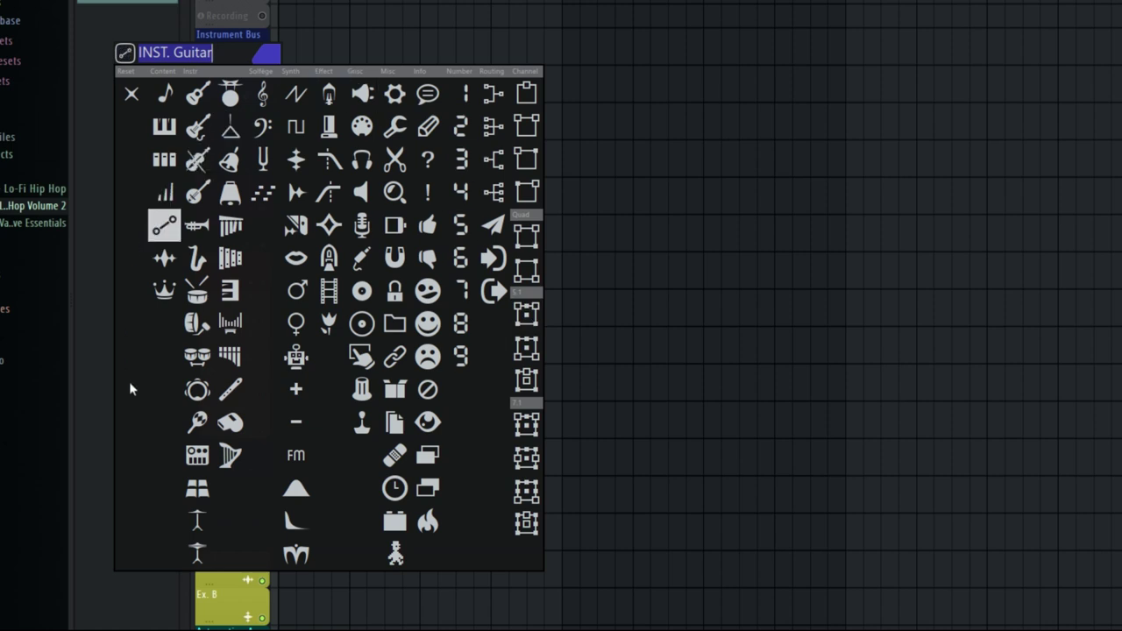
pyautogui.click(429, 329)
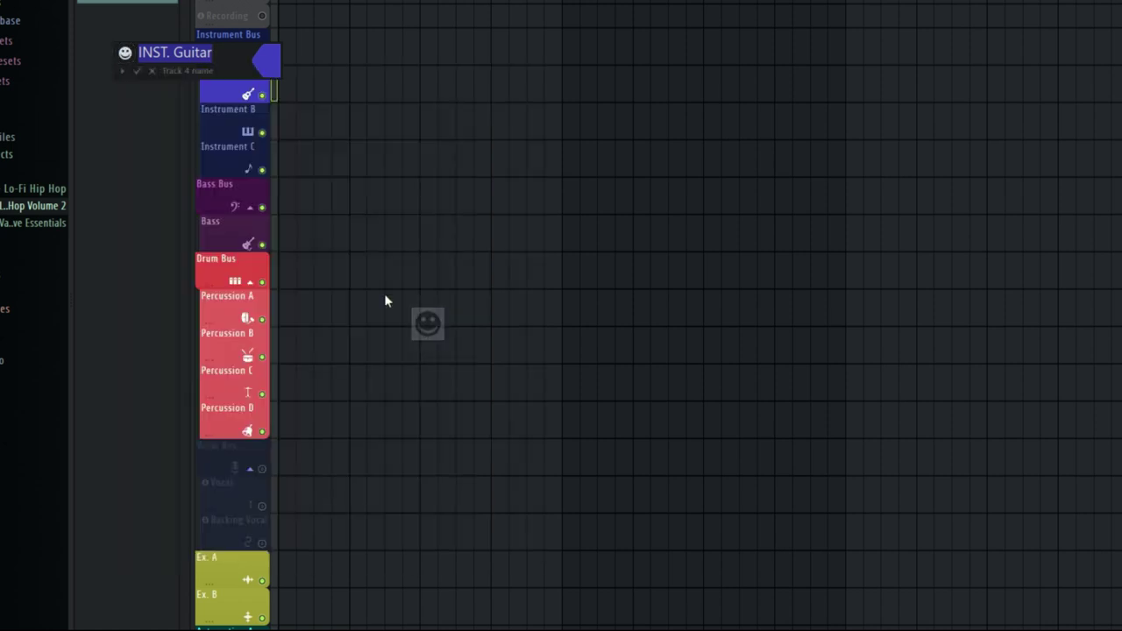
pyautogui.click(145, 89)
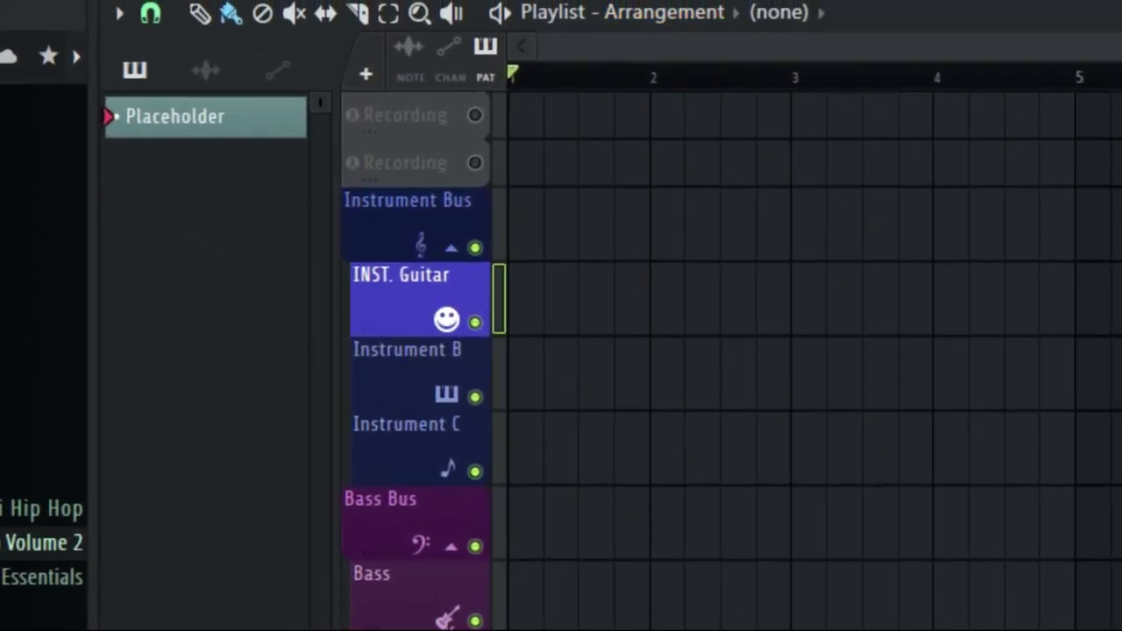
# Step: Undo the last two changes made to the INST. Guitar track
pyautogui.hotkey('ctrl', 'alt', 'z')
pyautogui.hotkey('ctrl', 'alt', 'z')
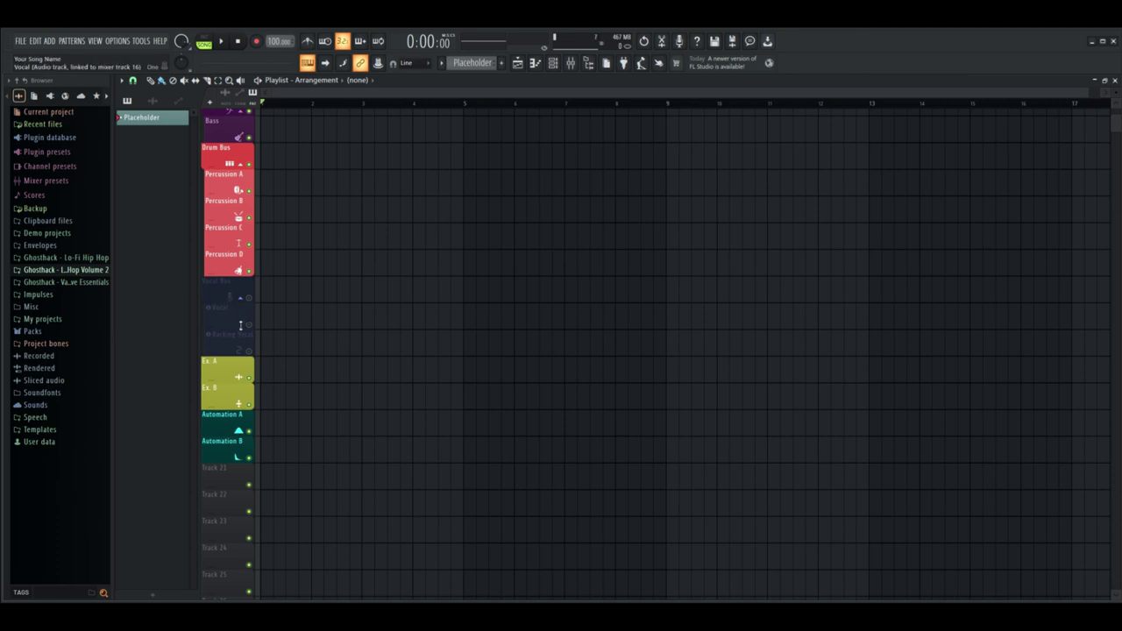
# Step: Enter "WOOPDOOP" as the new name for the empty playlist Track 21
pyautogui.scroll(-1, 319, 377)
pyautogui.scroll(-3, 316, 374)
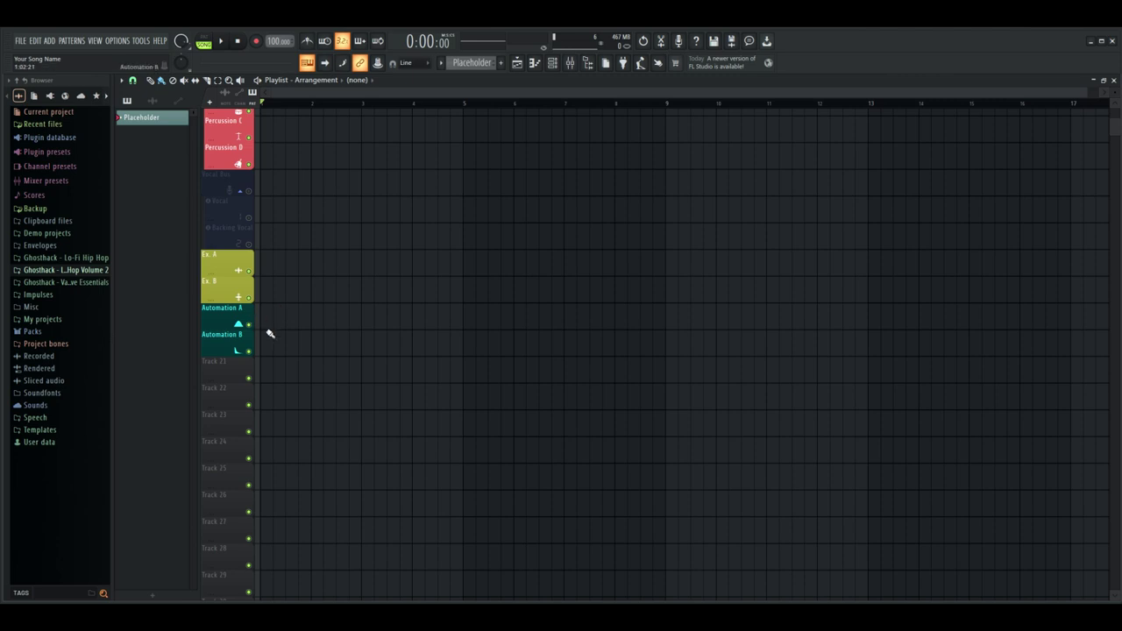
pyautogui.scroll(-3, 263, 443)
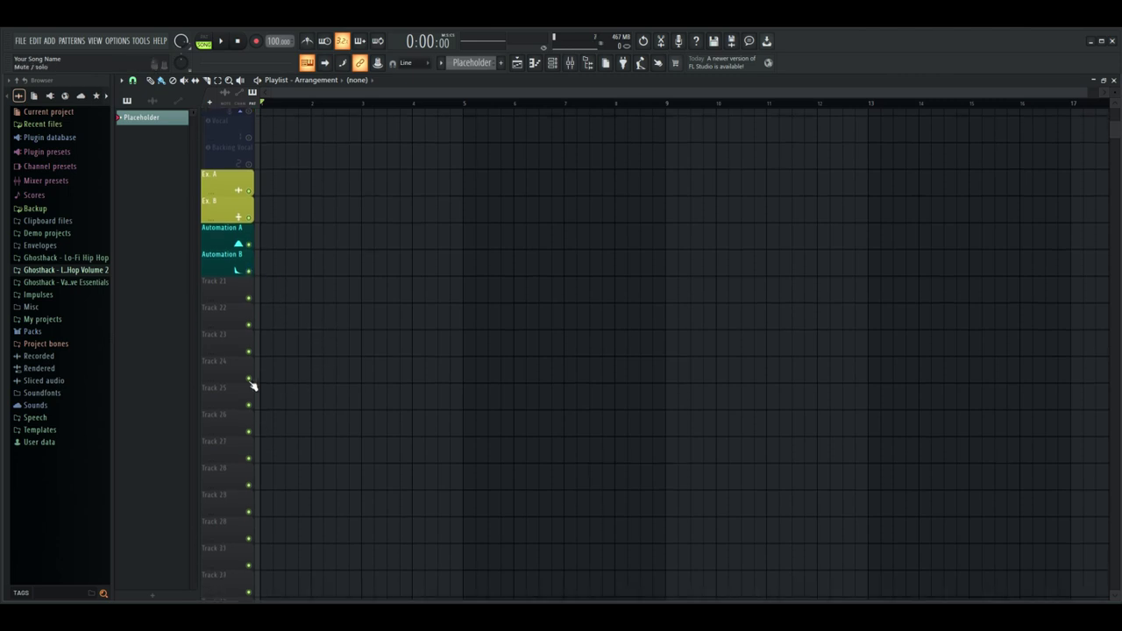
pyautogui.rightClick(235, 303)
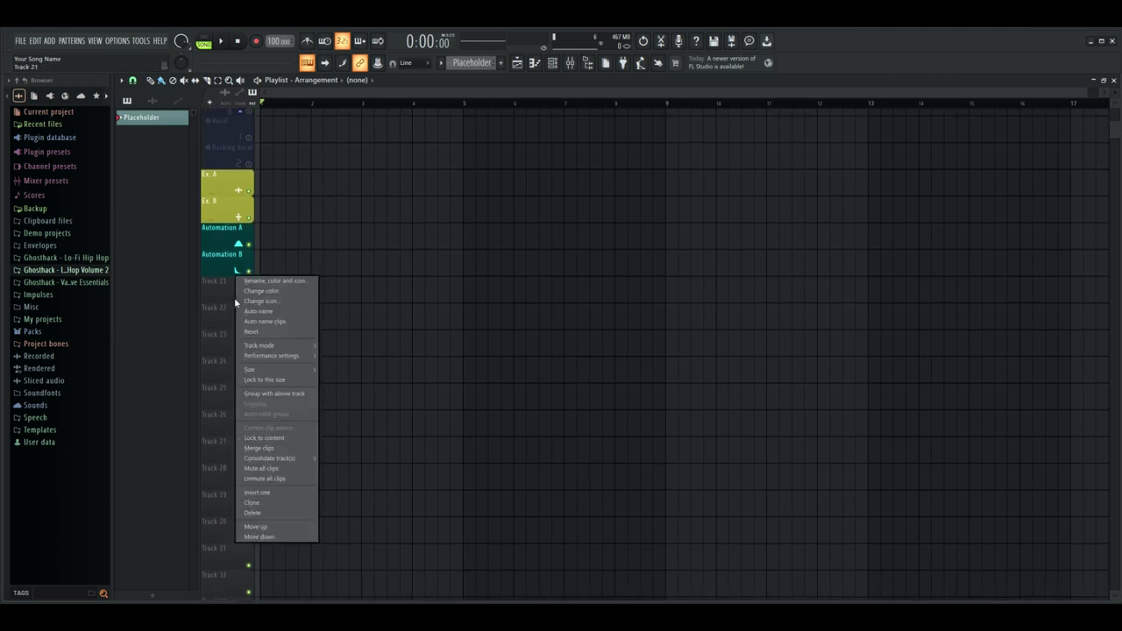
pyautogui.click(275, 280)
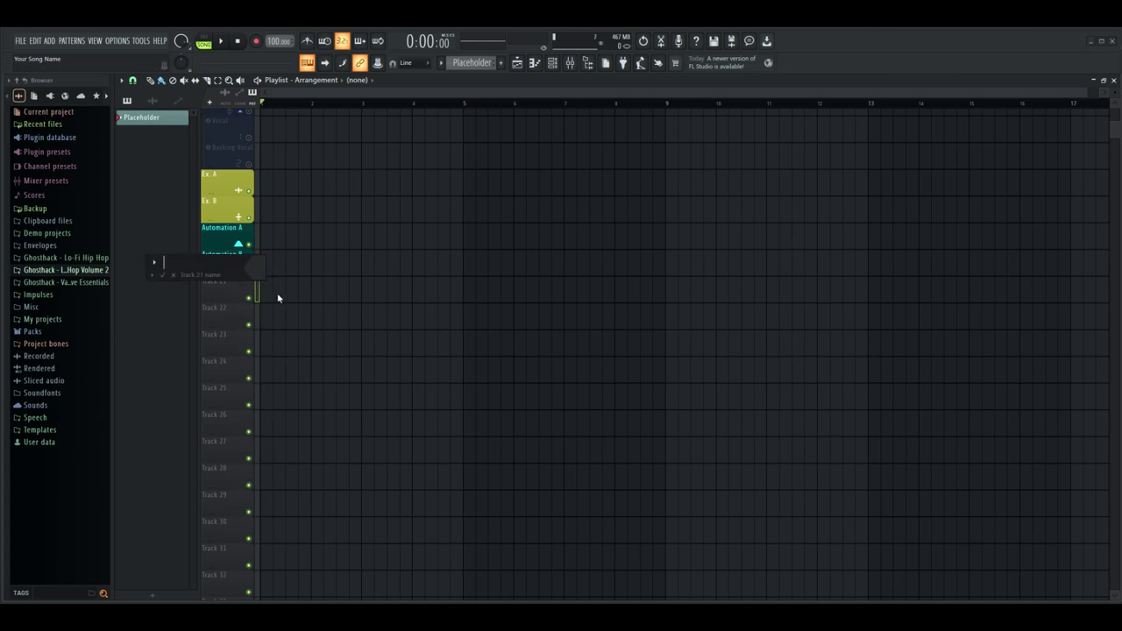
pyautogui.write('WOOPDOO')
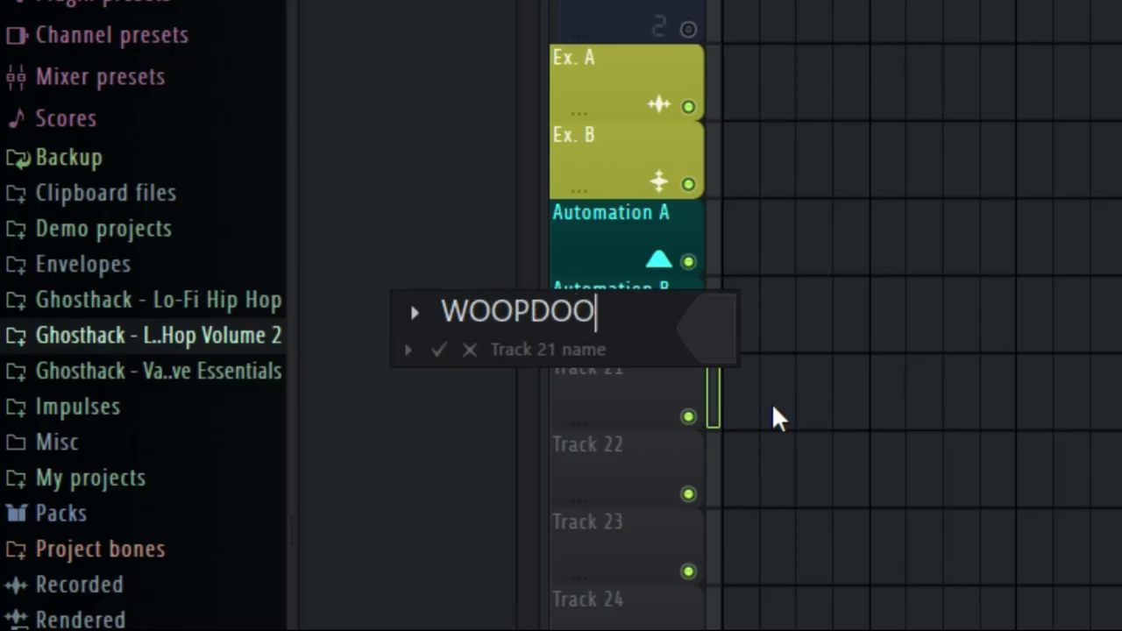
pyautogui.write('P')
# Step: Give the WOOPDOOP track the colour Dark Green #165600 and the number 6 icon, and apply the changes
pyautogui.click(719, 328)
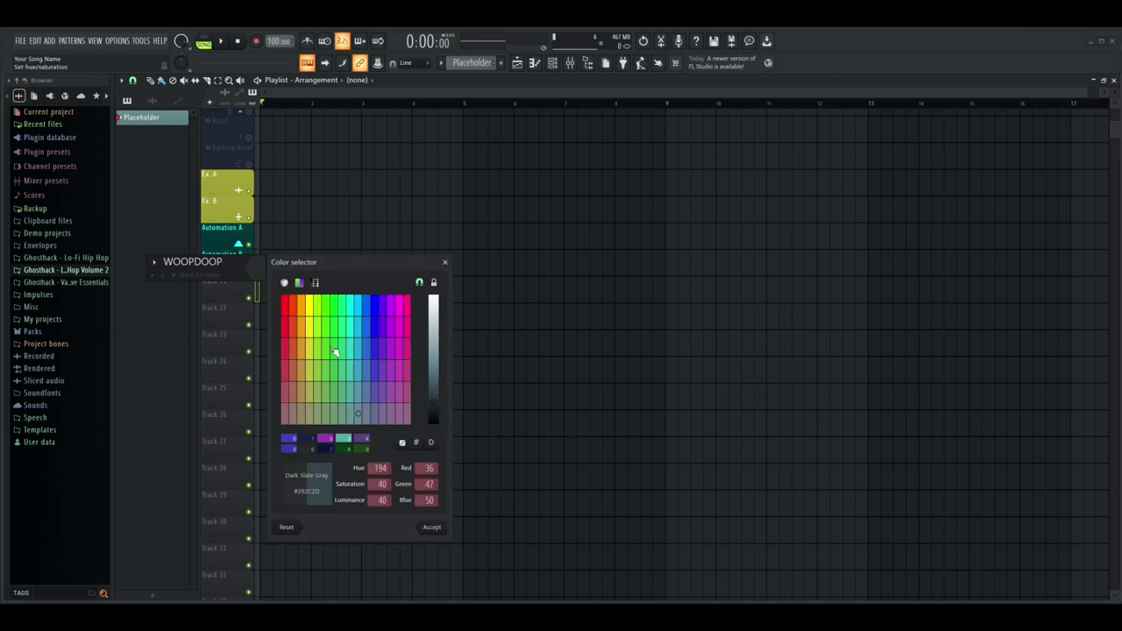
pyautogui.click(326, 306)
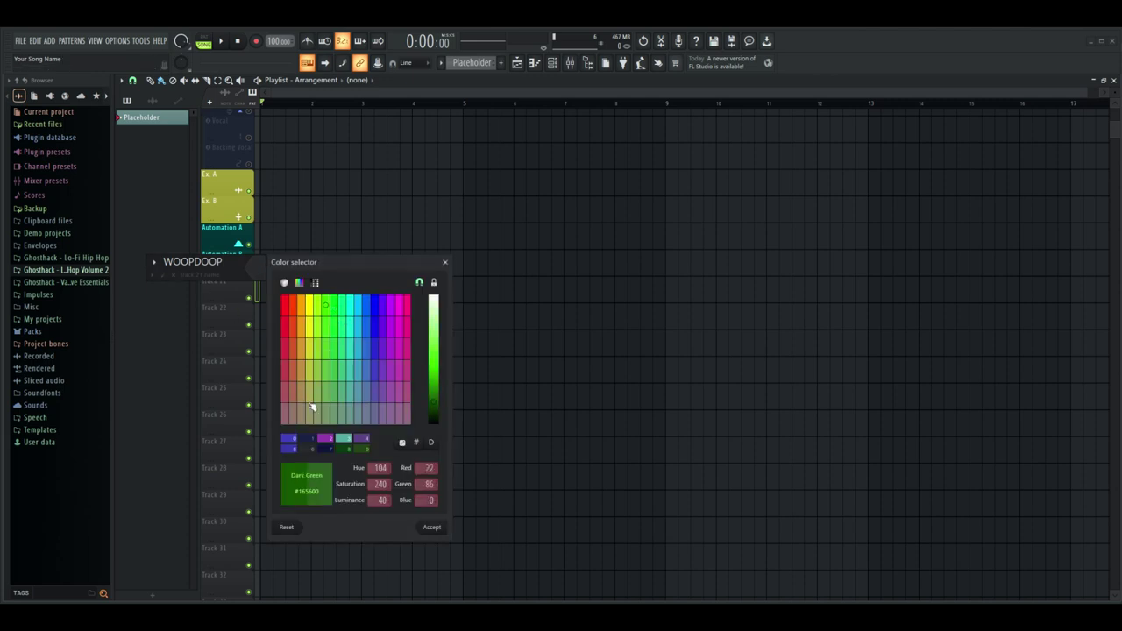
pyautogui.click(431, 528)
pyautogui.click(145, 263)
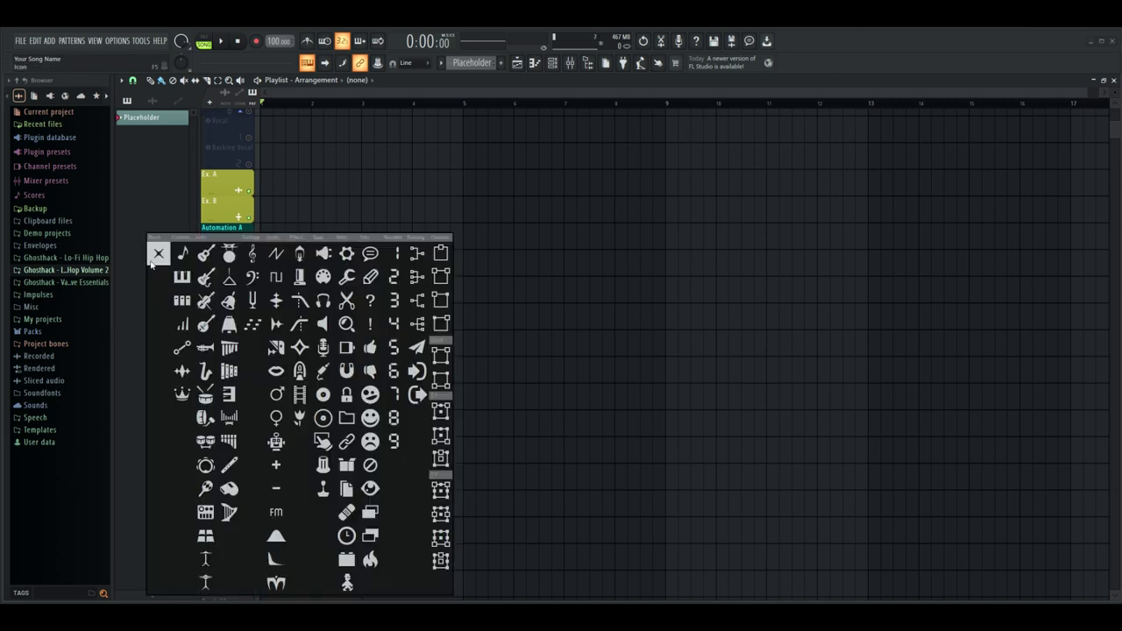
pyautogui.click(396, 372)
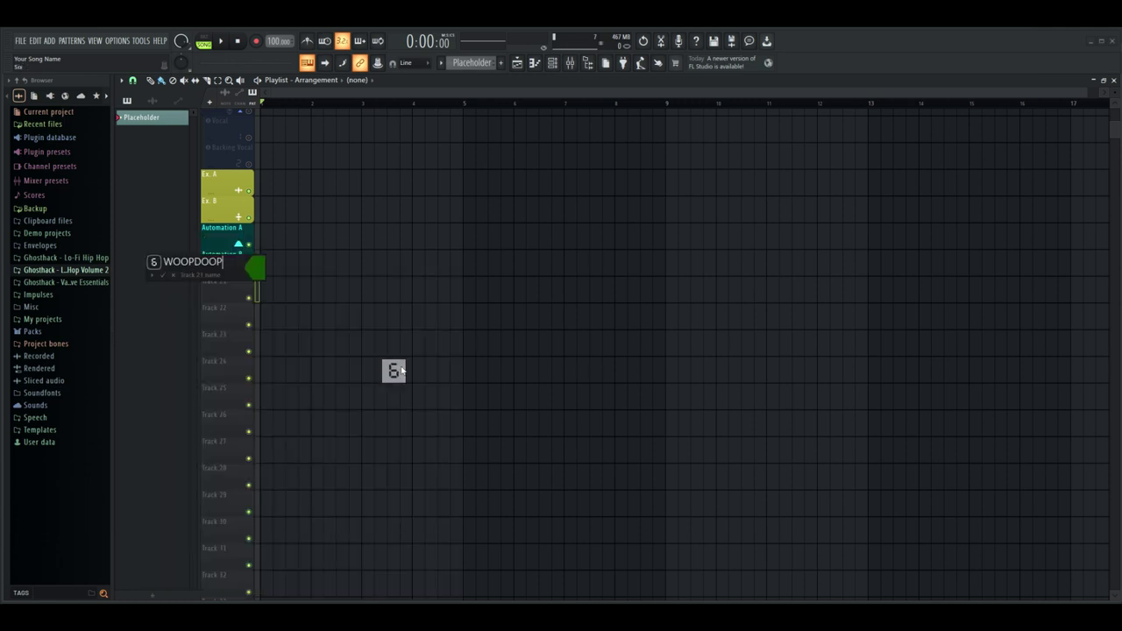
pyautogui.press('Return')
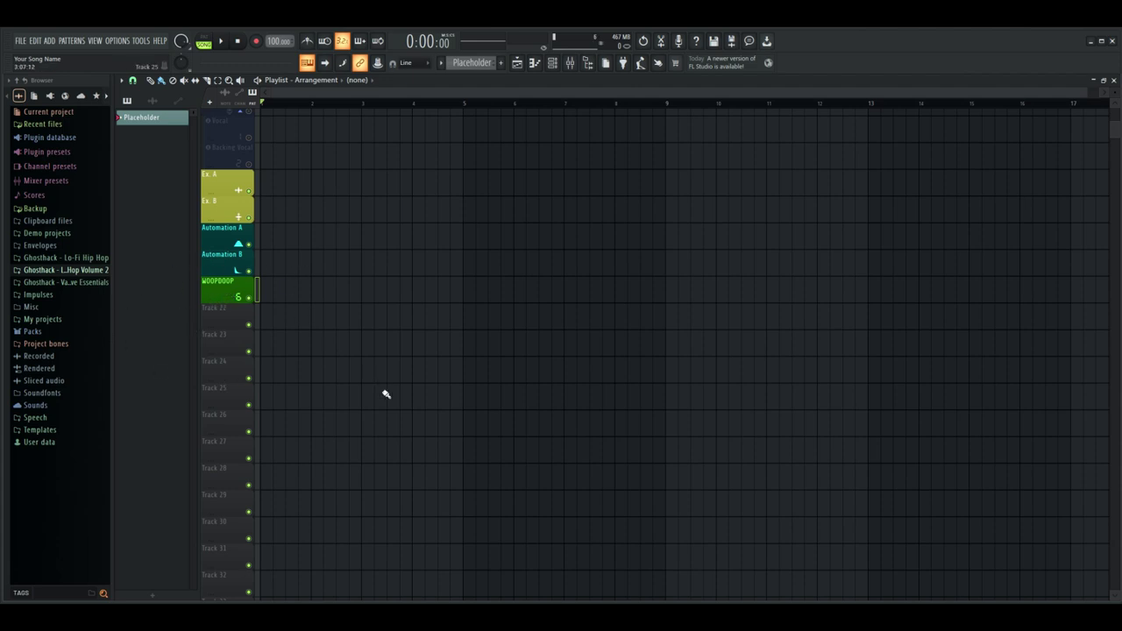
# Step: Undo the name, colour and icon changes made to Track 21 and return to the first playlist tracks
pyautogui.hotkey('ctrl', 'z')
pyautogui.scroll(3, 271, 301)
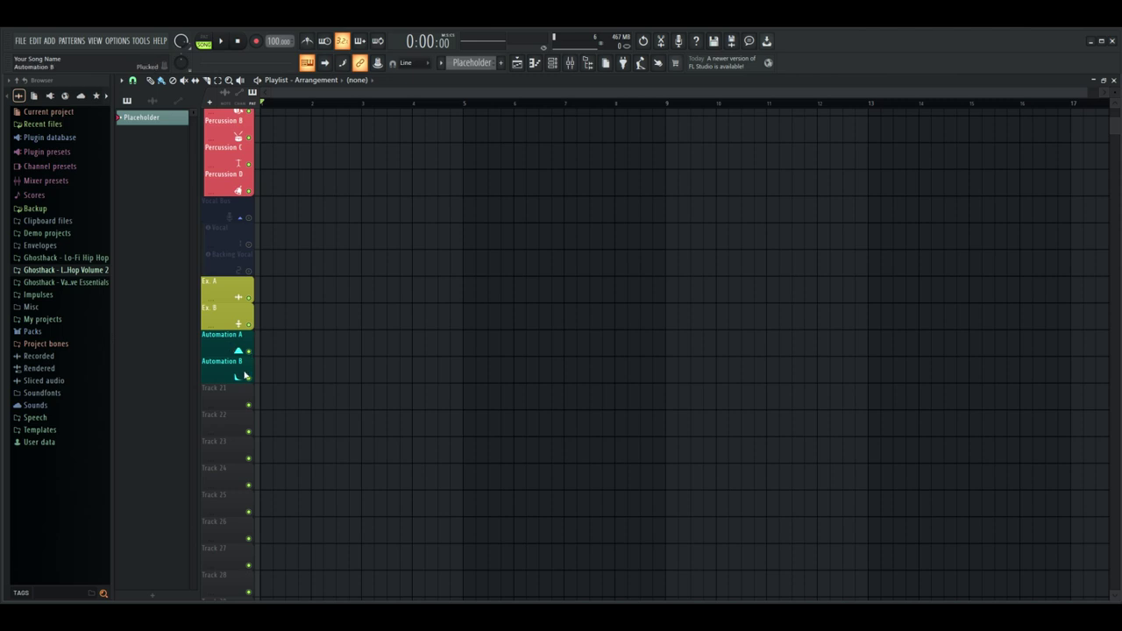
pyautogui.scroll(3, 415, 413)
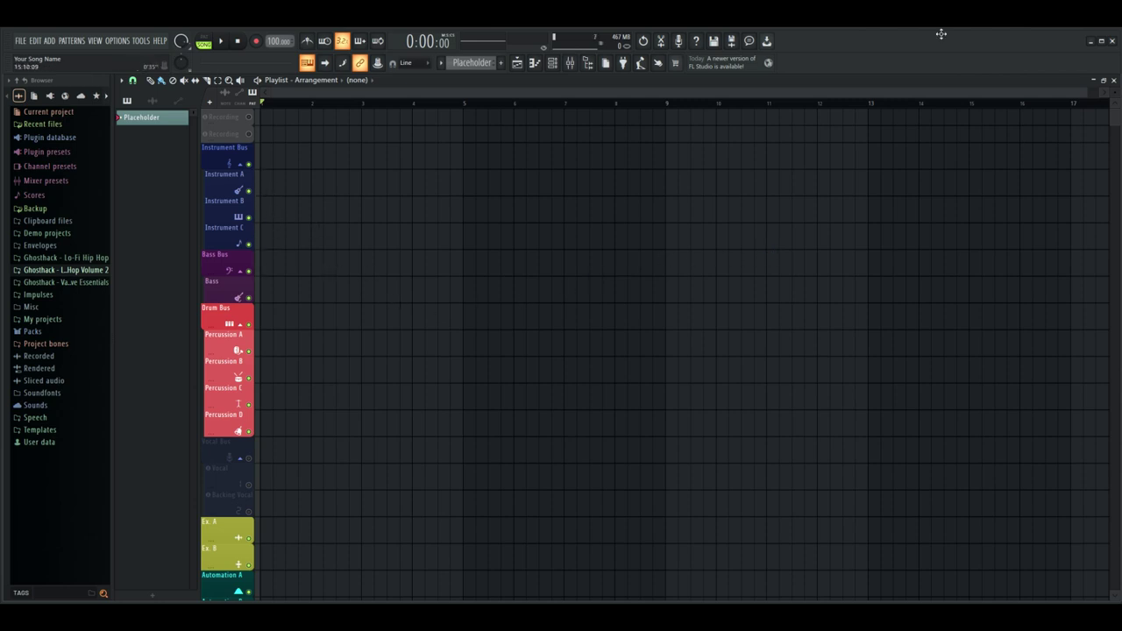
# Step: Try adding an automatic time marker midway through bar 3 of the playlist, and undo it
pyautogui.click(396, 104)
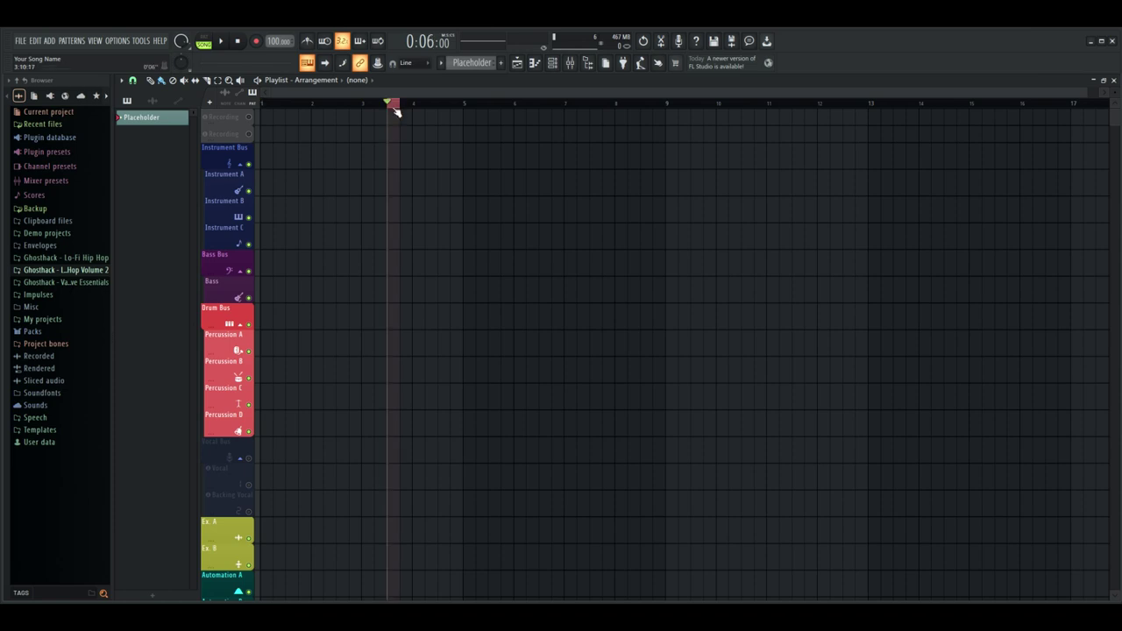
pyautogui.moveTo(396, 112)
pyautogui.mouseDown()
pyautogui.moveTo(555, 117)
pyautogui.moveTo(278, 123)
pyautogui.moveTo(426, 113)
pyautogui.moveTo(391, 115)
pyautogui.mouseUp()
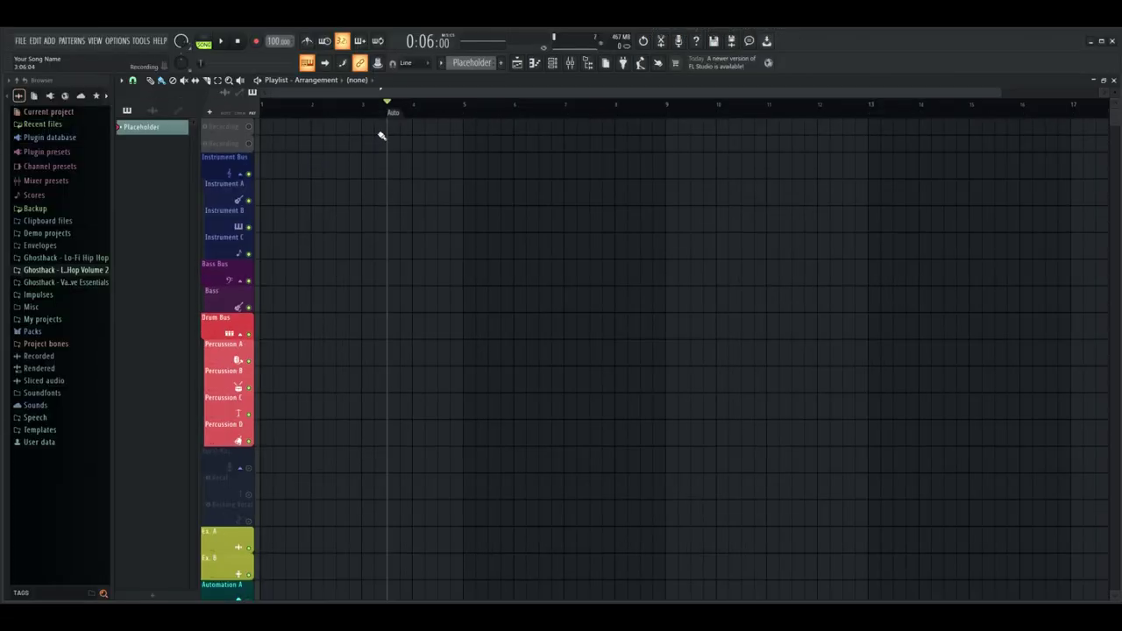
pyautogui.hotkey('ctrl', 'z')
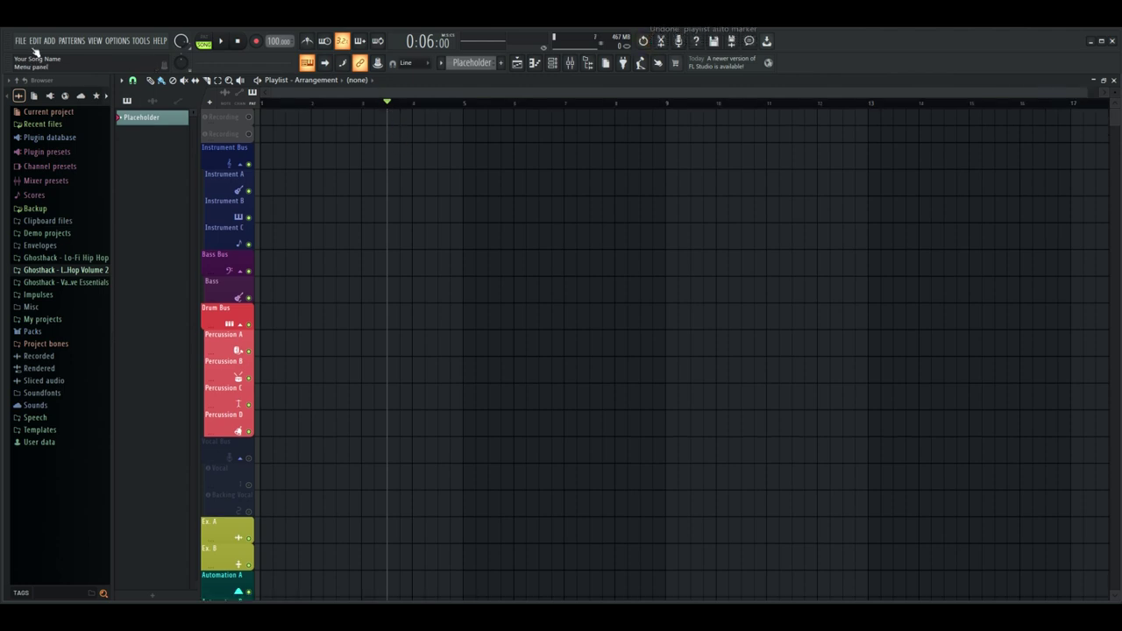
# Step: Add a time marker named "Time marker 1" to the playlist and move it to the start of bar 5
pyautogui.click(124, 81)
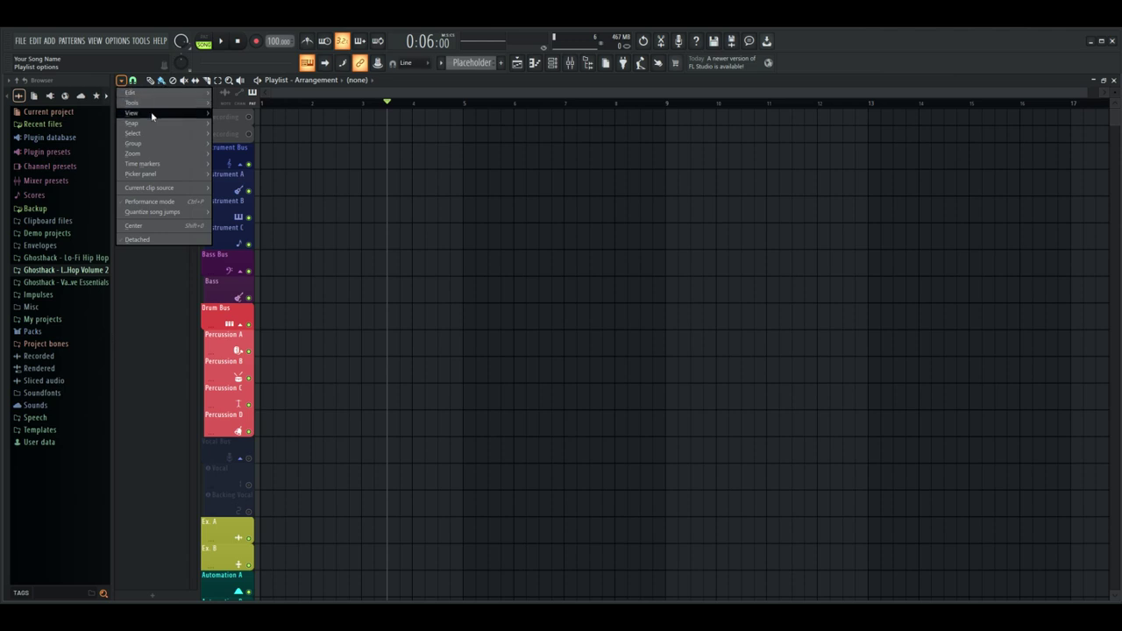
pyautogui.moveTo(199, 167)
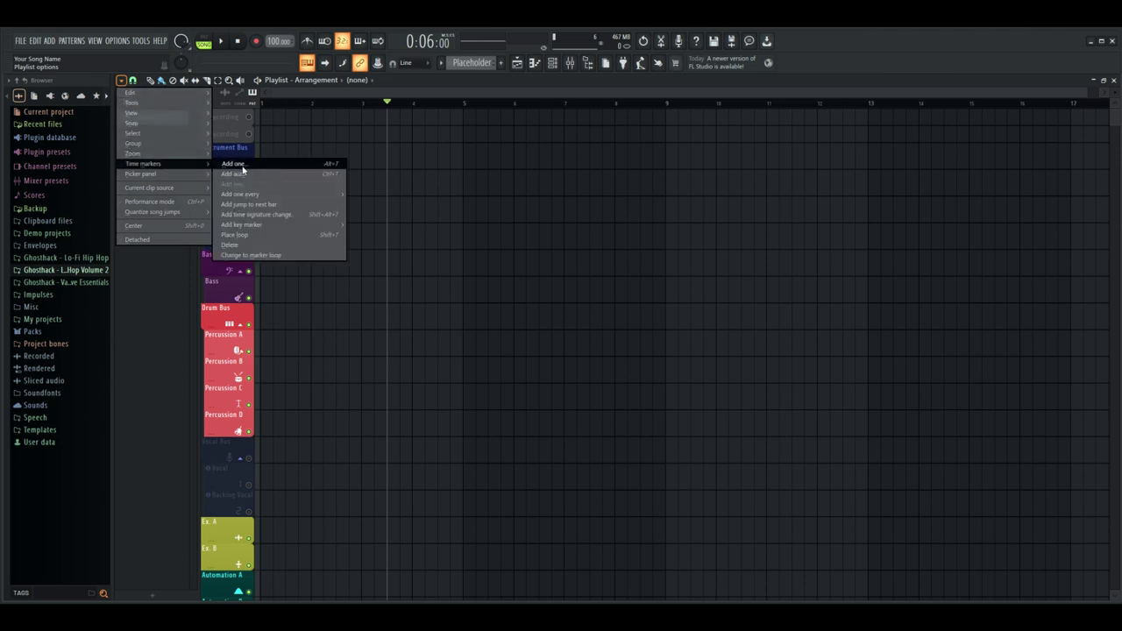
pyautogui.click(234, 164)
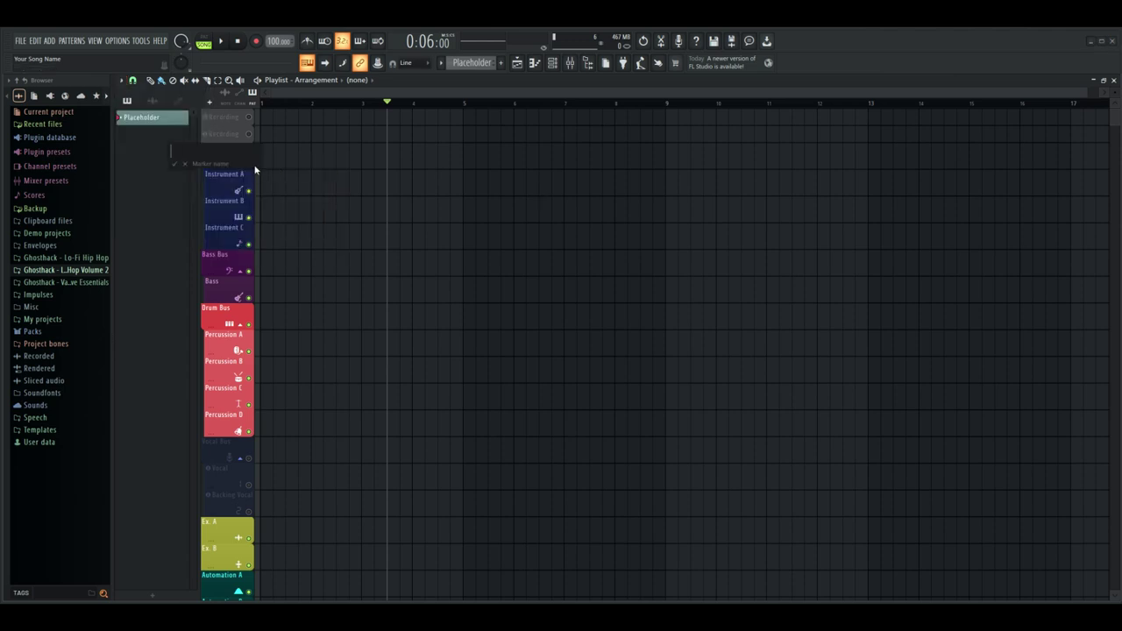
pyautogui.write('Time marker 1')
pyautogui.press('Return')
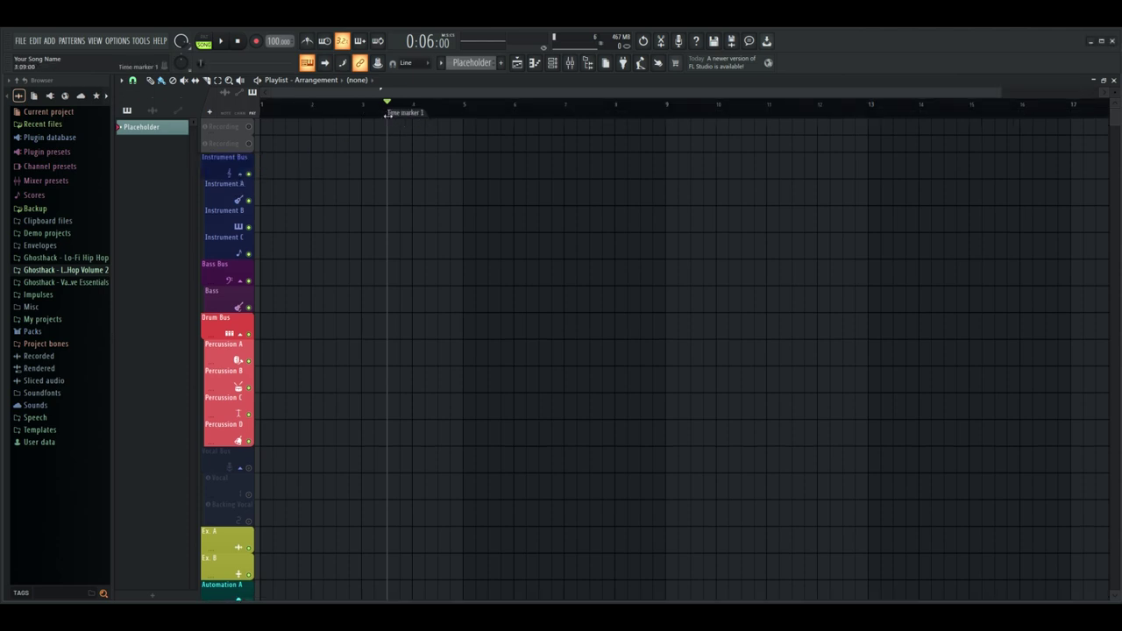
pyautogui.moveTo(388, 112)
pyautogui.mouseDown()
pyautogui.moveTo(566, 105)
pyautogui.moveTo(666, 123)
pyautogui.moveTo(360, 118)
pyautogui.moveTo(578, 149)
pyautogui.mouseUp()
pyautogui.moveTo(459, 112)
pyautogui.mouseDown()
pyautogui.moveTo(582, 125)
pyautogui.moveTo(459, 128)
pyautogui.mouseUp()
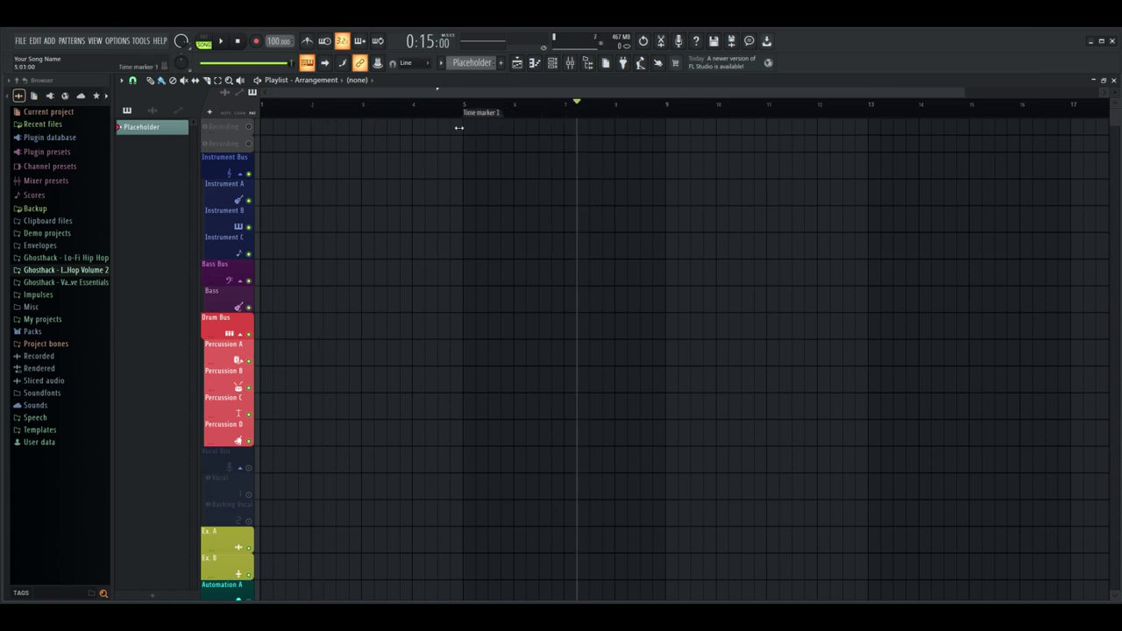
# Step: Place the playhead at bar 7 and open the marker options for that spot on the timeline
pyautogui.click(566, 105)
pyautogui.rightClick(569, 118)
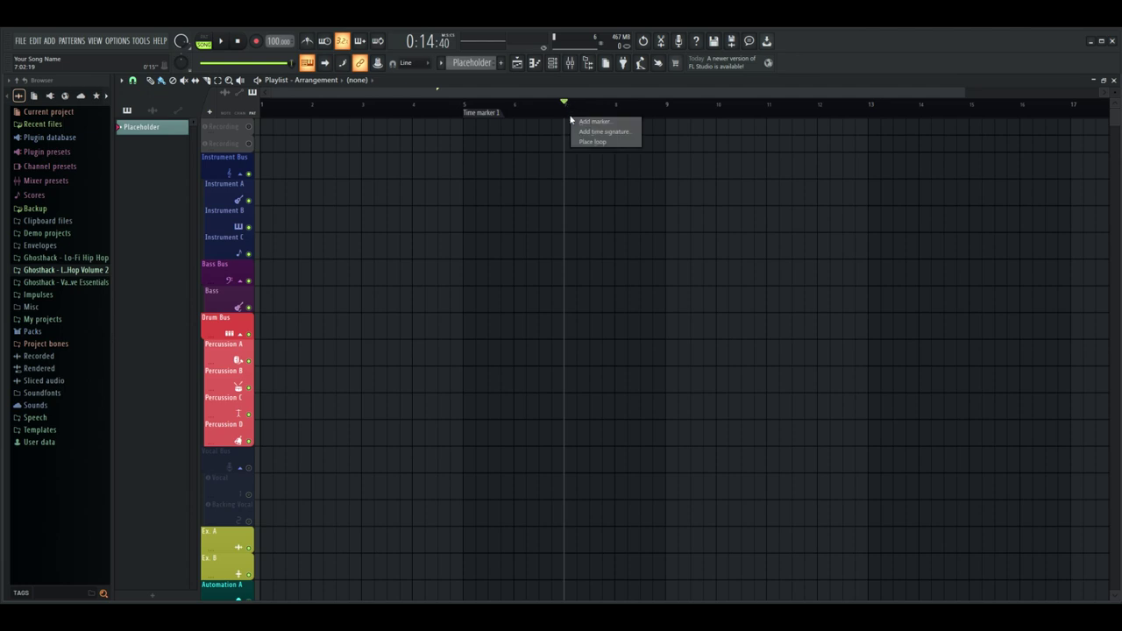
# Step: Open the mixer, widen it to show the full row of named tracks, and reposition it over the playlist
pyautogui.click(577, 64)
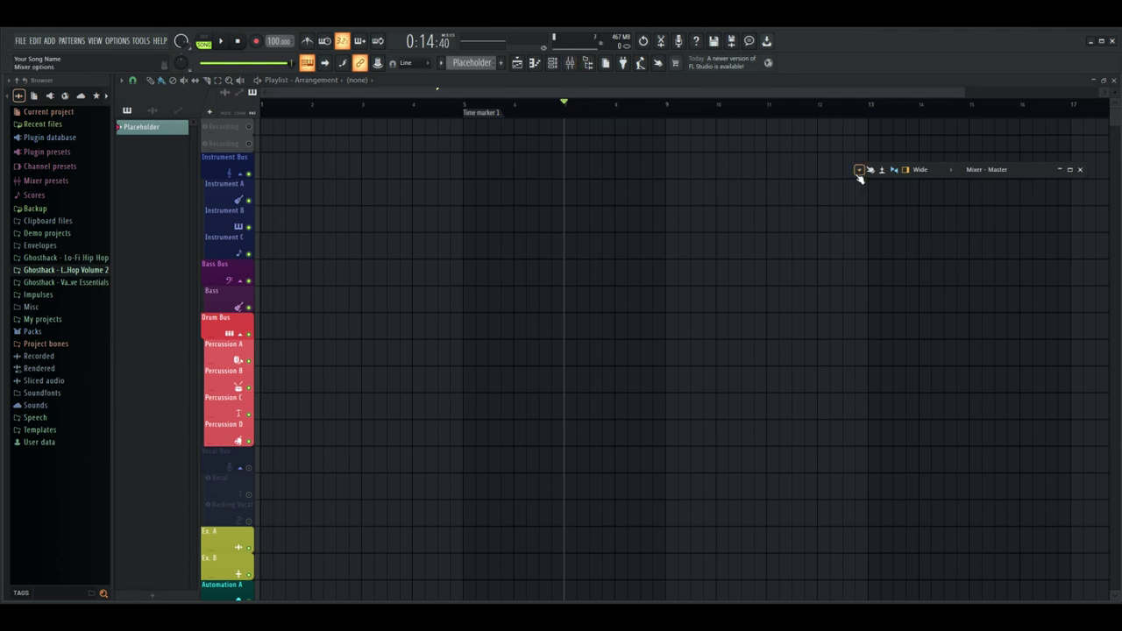
pyautogui.moveTo(854, 173); pyautogui.dragTo(249, 277)
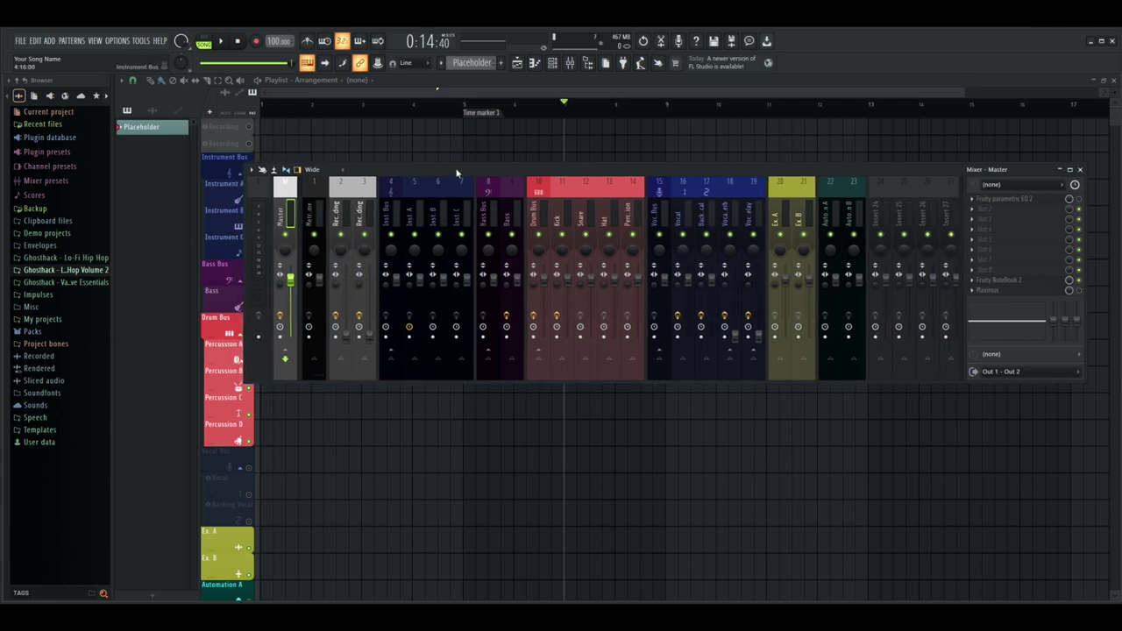
pyautogui.moveTo(464, 166); pyautogui.dragTo(522, 185)
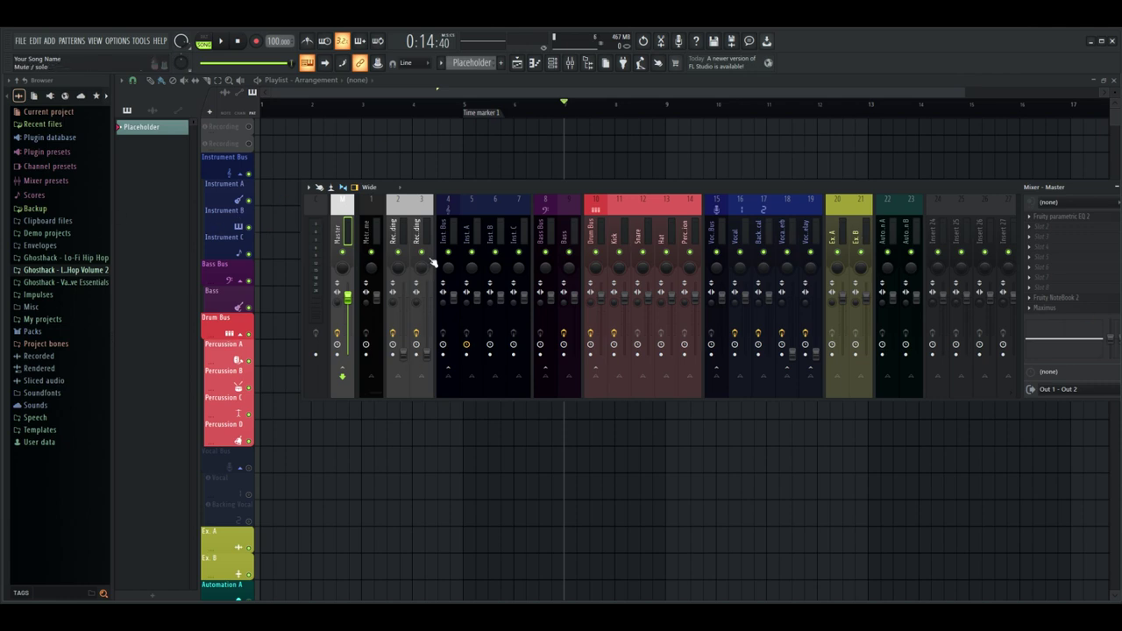
# Step: Examine the Inst. A mixer track's options and the routing of the instrument, bass, drum and vocal bus tracks
pyautogui.rightClick(470, 212)
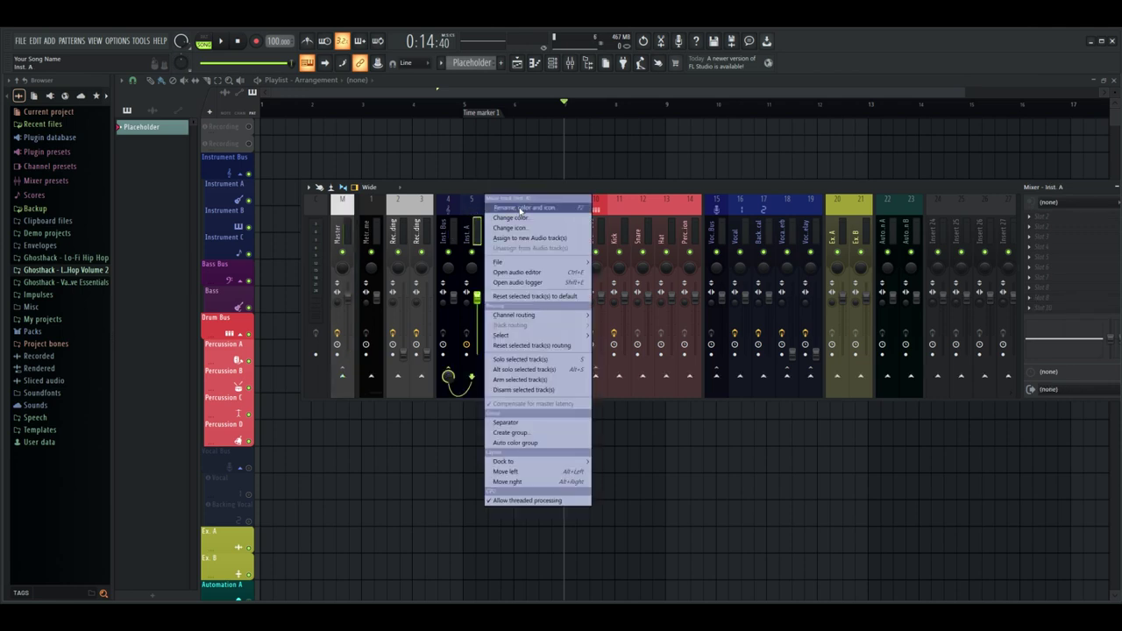
pyautogui.click(484, 187)
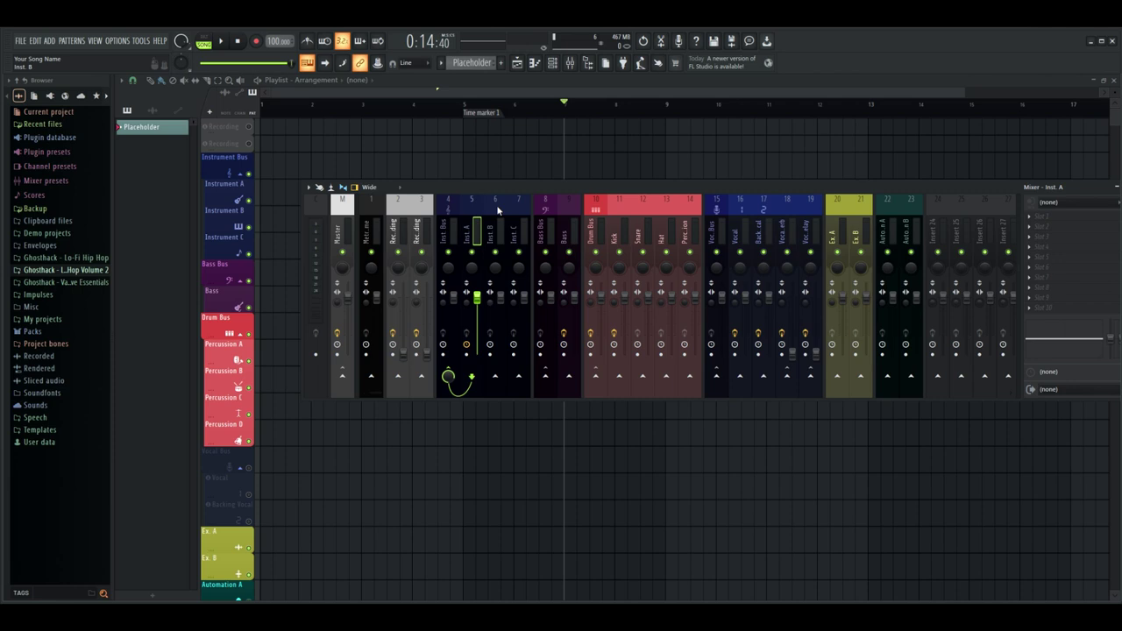
pyautogui.click(453, 213)
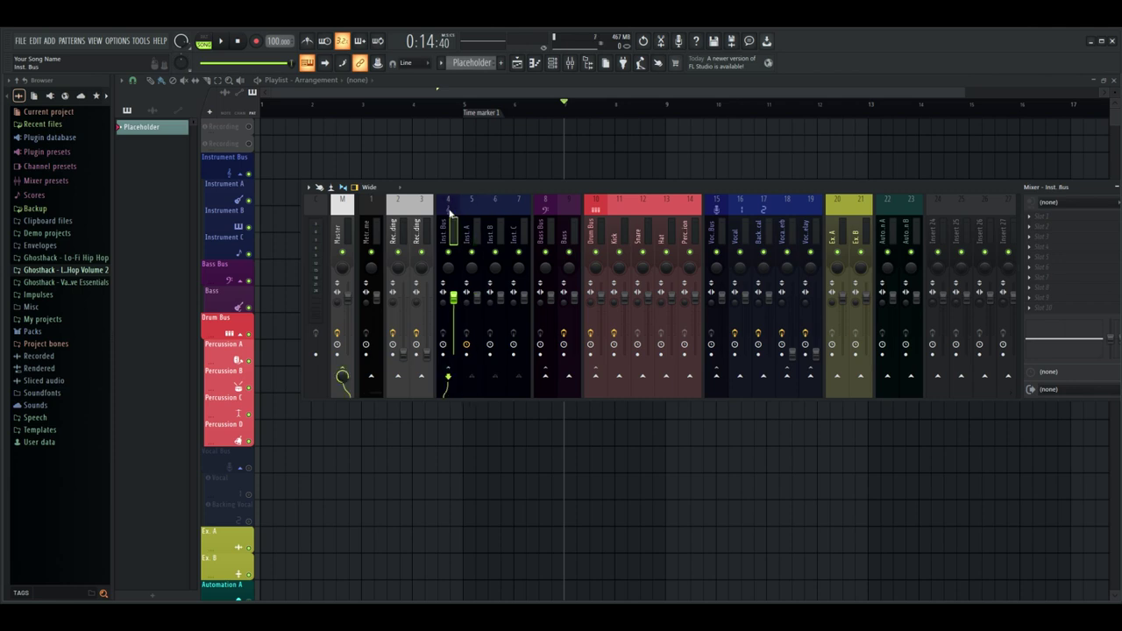
pyautogui.click(548, 211)
pyautogui.click(596, 210)
pyautogui.click(724, 213)
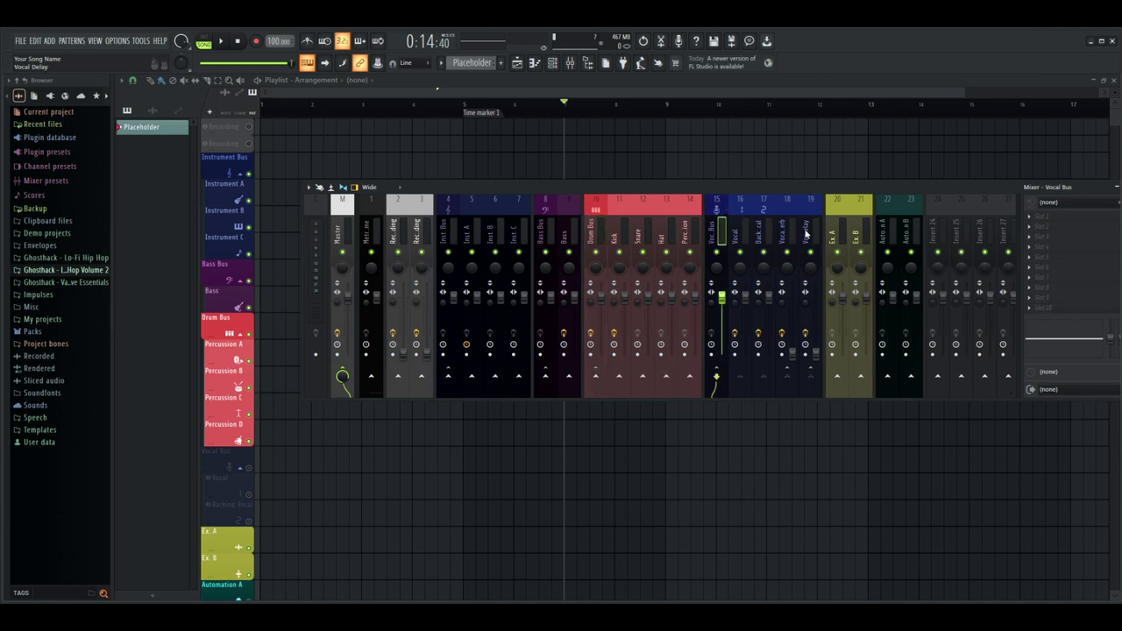
# Step: Add a separator before the Inst. C mixer track and remove it again
pyautogui.click(523, 210)
pyautogui.rightClick(528, 200)
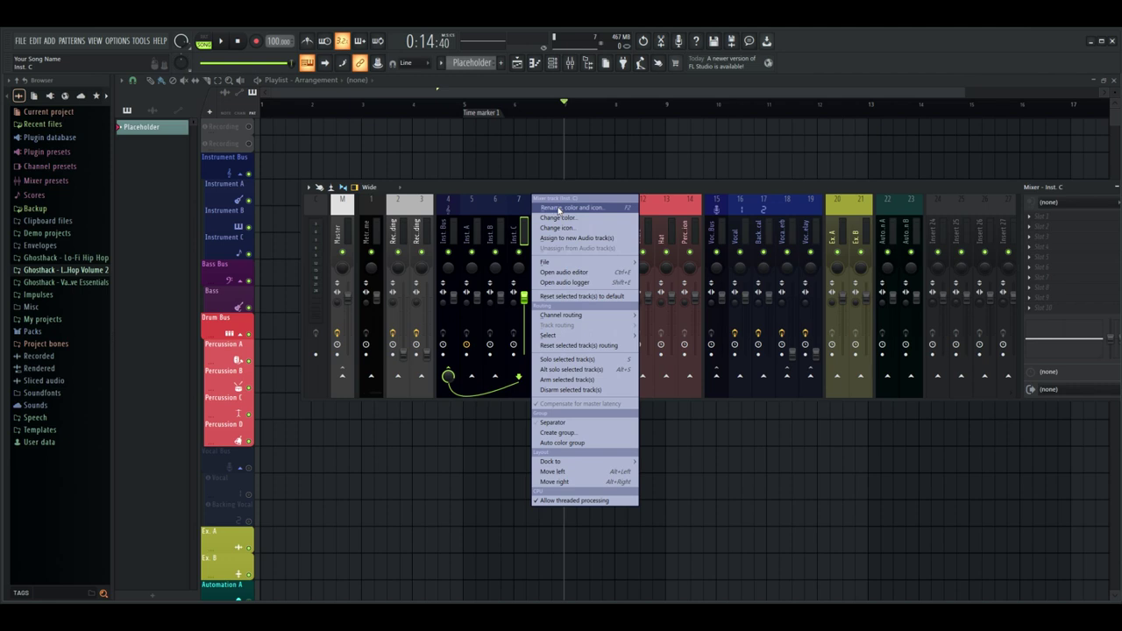
pyautogui.click(568, 424)
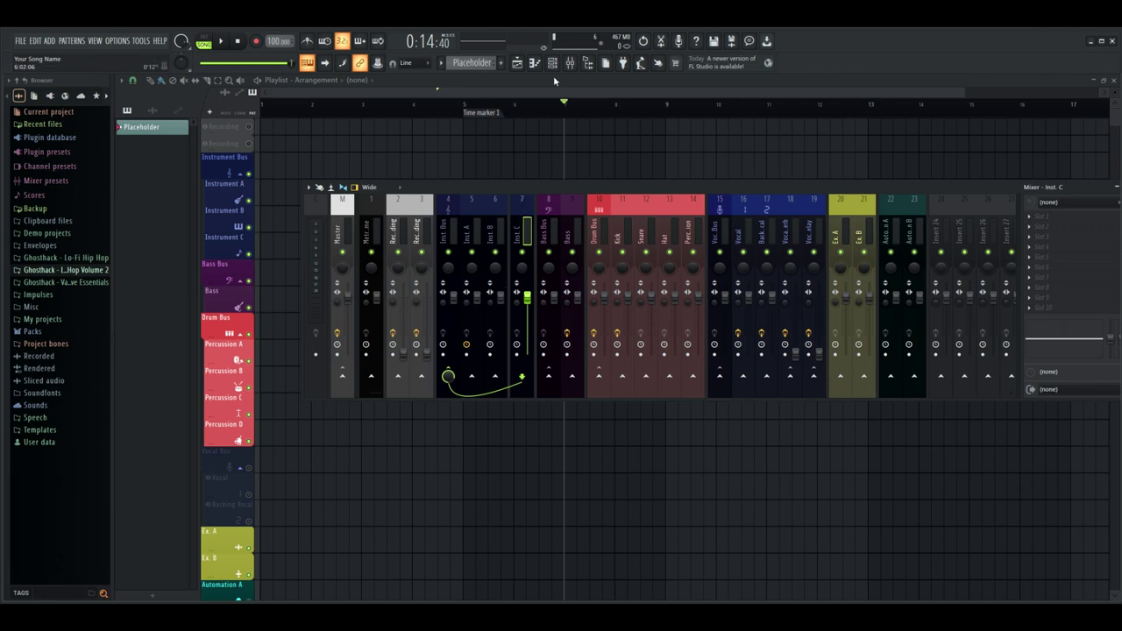
pyautogui.rightClick(522, 210)
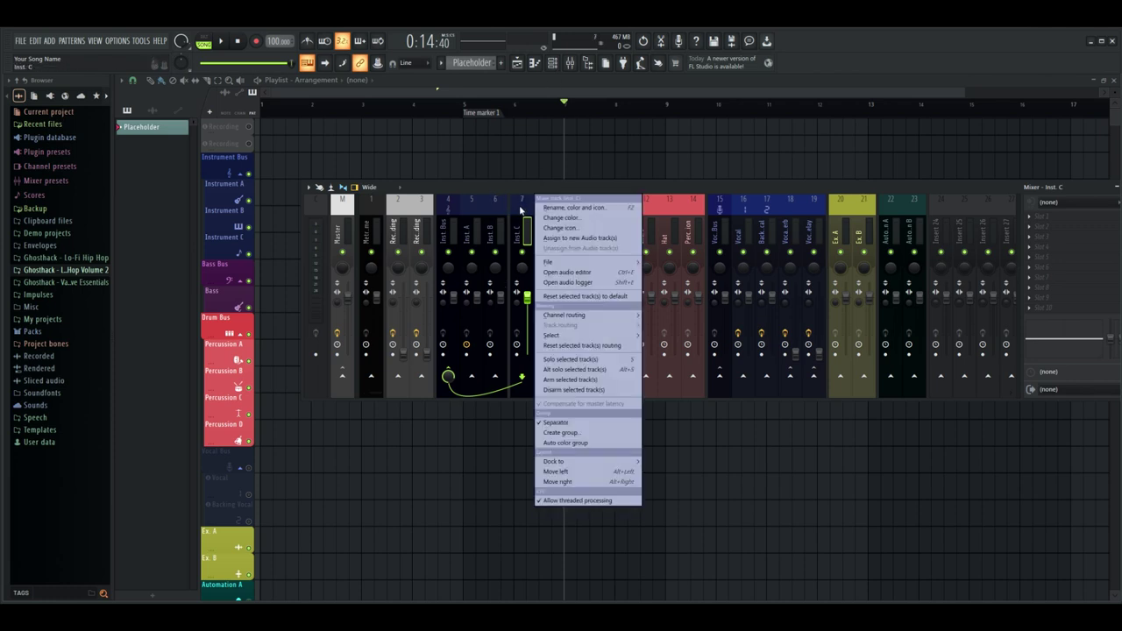
pyautogui.click(565, 422)
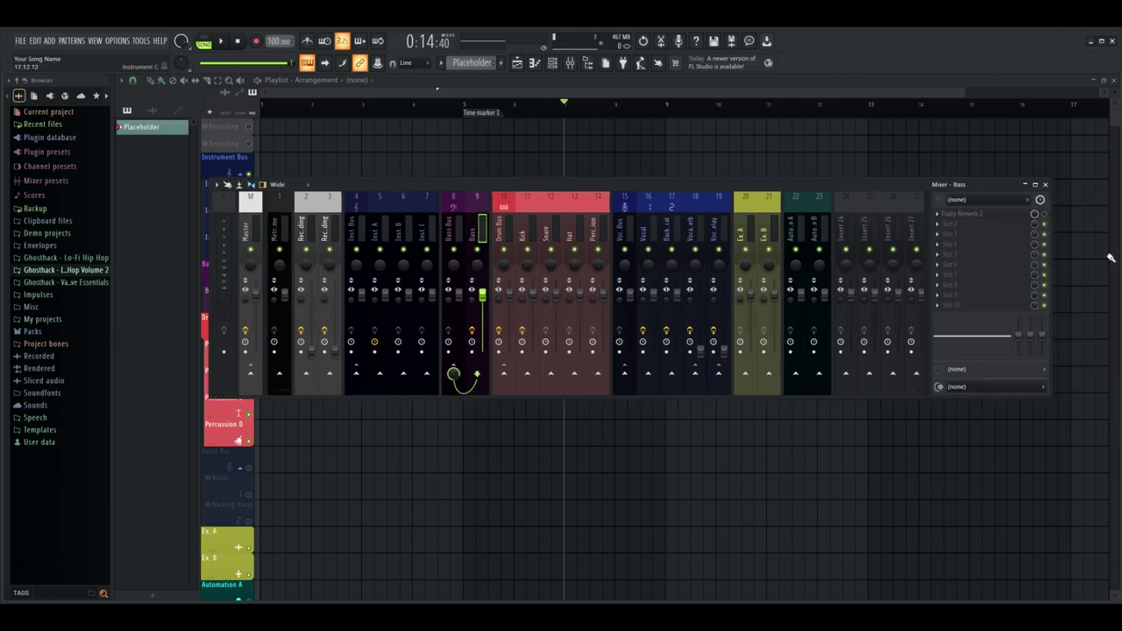
# Step: Examine the effect slots of the Bass, Drum Bus, Kick and Master mixer tracks
pyautogui.click(939, 214)
pyautogui.click(938, 215)
pyautogui.click(955, 220)
pyautogui.click(955, 219)
pyautogui.press('Right')
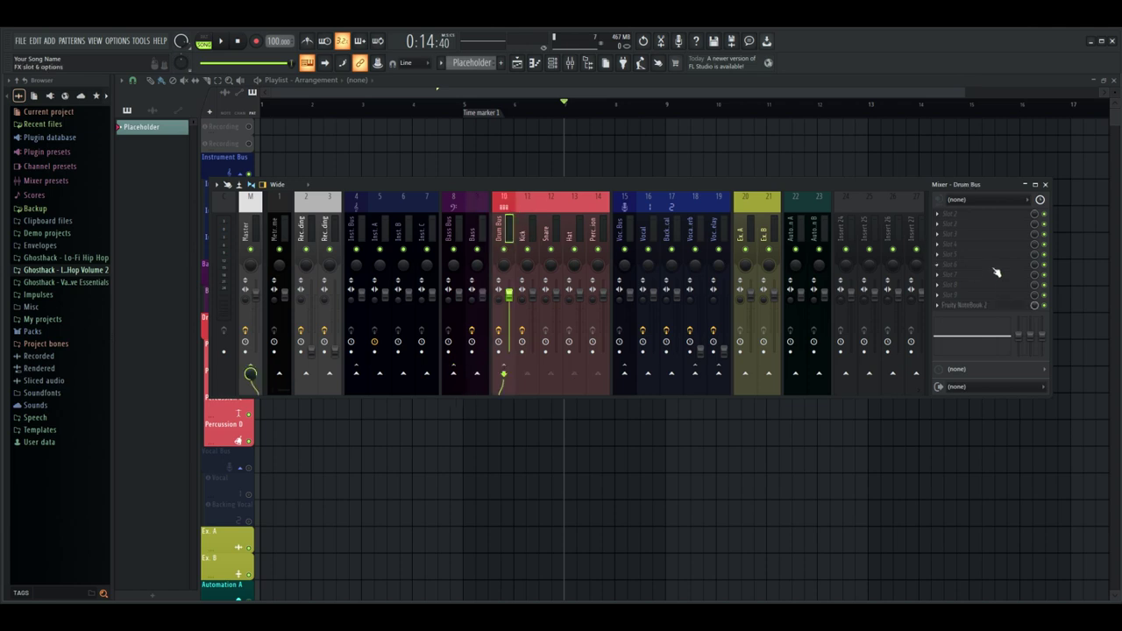
pyautogui.click(523, 199)
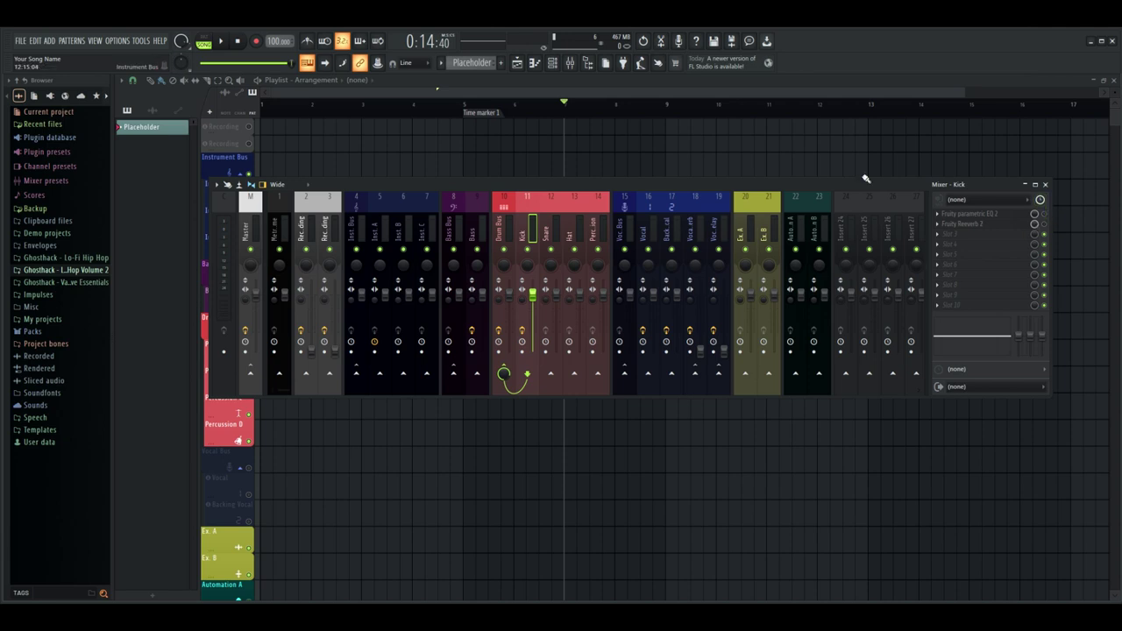
pyautogui.click(250, 230)
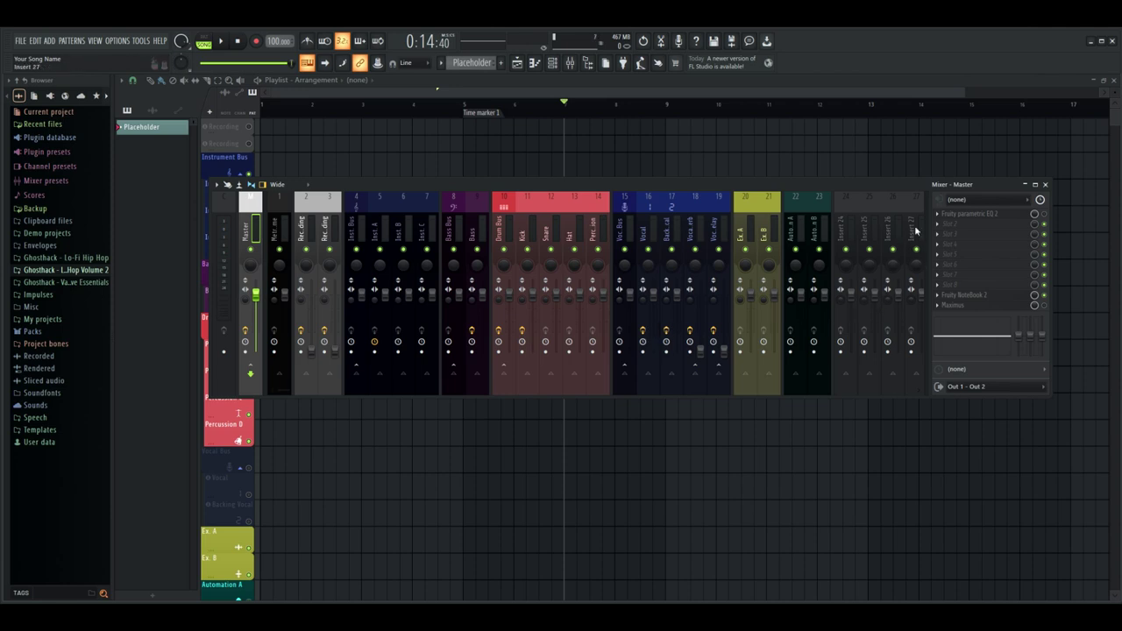
# Step: Open the Master track's Fruity NoteBook 2, examine its song information template and flip to the lyrics page
pyautogui.click(968, 295)
pyautogui.moveTo(106, 82)
pyautogui.mouseDown()
pyautogui.moveTo(596, 257)
pyautogui.moveTo(595, 206)
pyautogui.moveTo(530, 143)
pyautogui.mouseUp()
pyautogui.moveTo(586, 257)
pyautogui.mouseDown()
pyautogui.moveTo(660, 283)
pyautogui.moveTo(829, 479)
pyautogui.mouseUp()
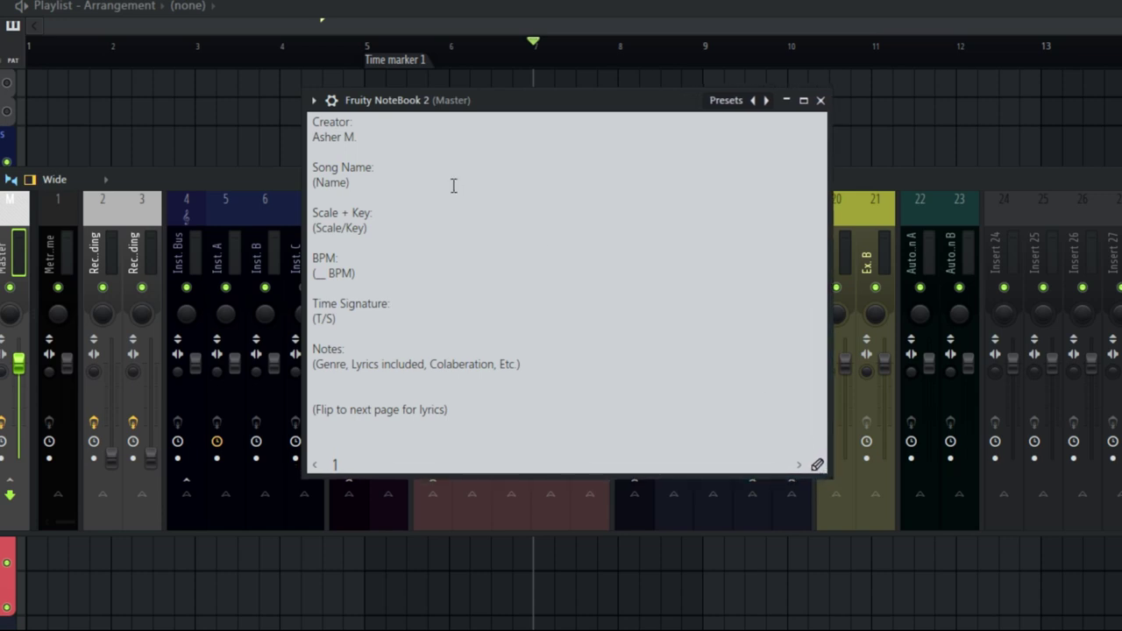
pyautogui.moveTo(369, 127); pyautogui.dragTo(554, 426)
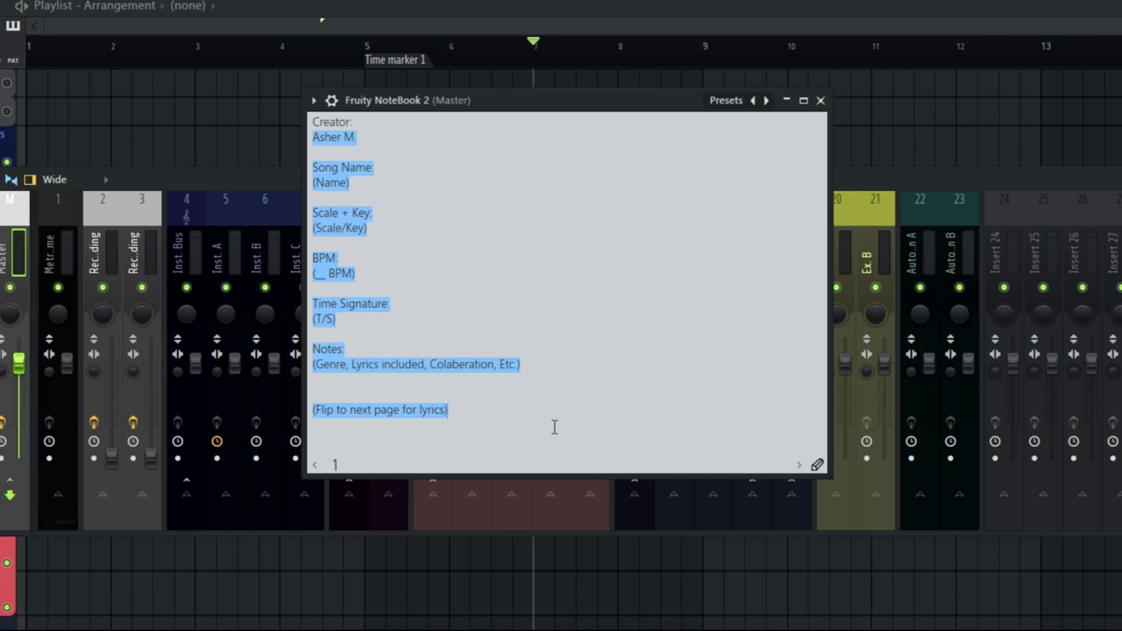
pyautogui.click(554, 427)
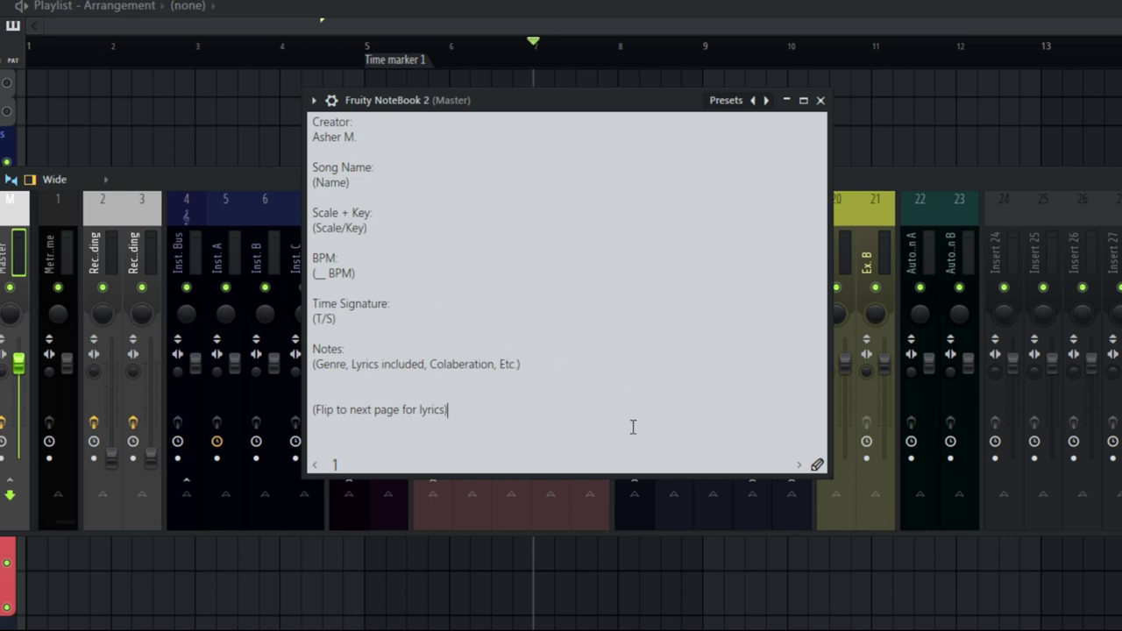
pyautogui.click(800, 466)
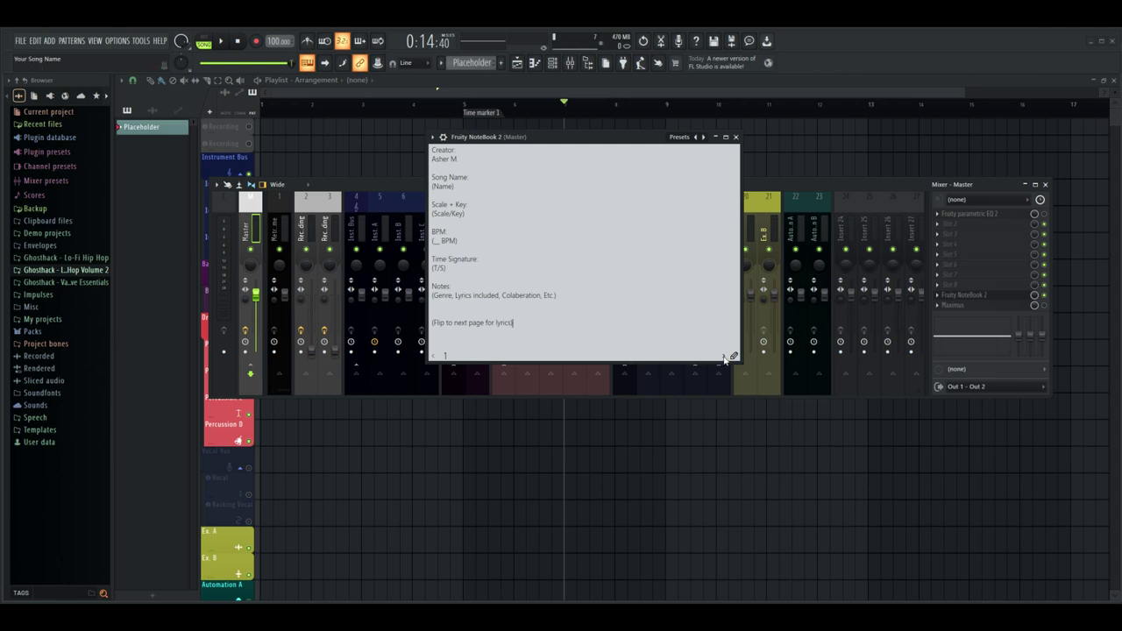
# Step: Increase the heights of the Instrument Bus and Instrument B tracks in the playlist
pyautogui.click(223, 173)
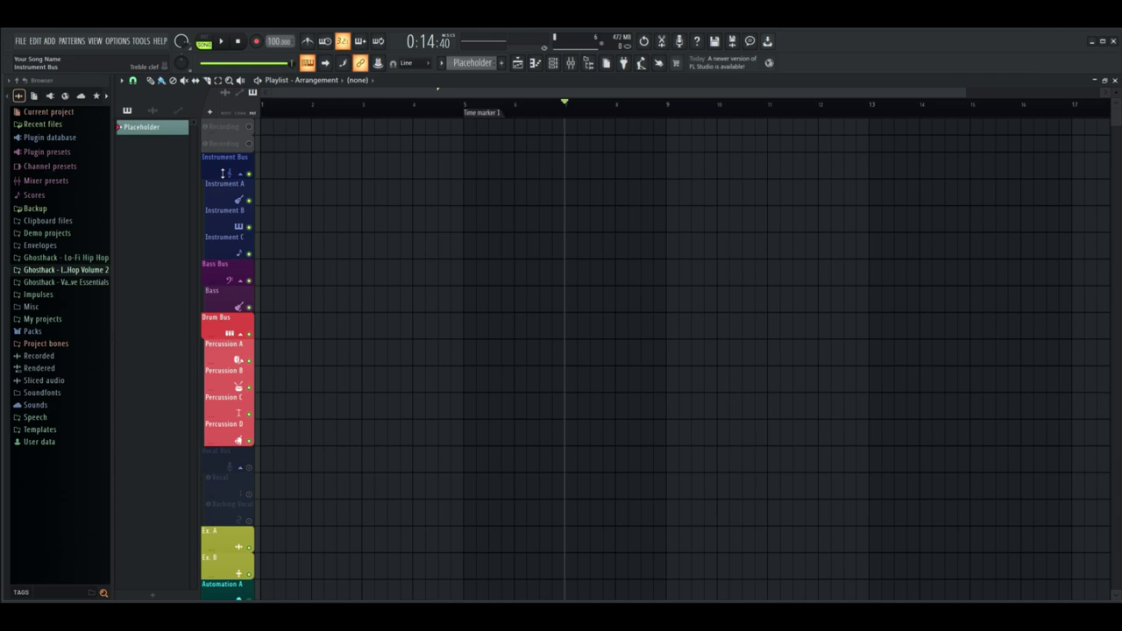
pyautogui.moveTo(223, 172); pyautogui.dragTo(215, 216)
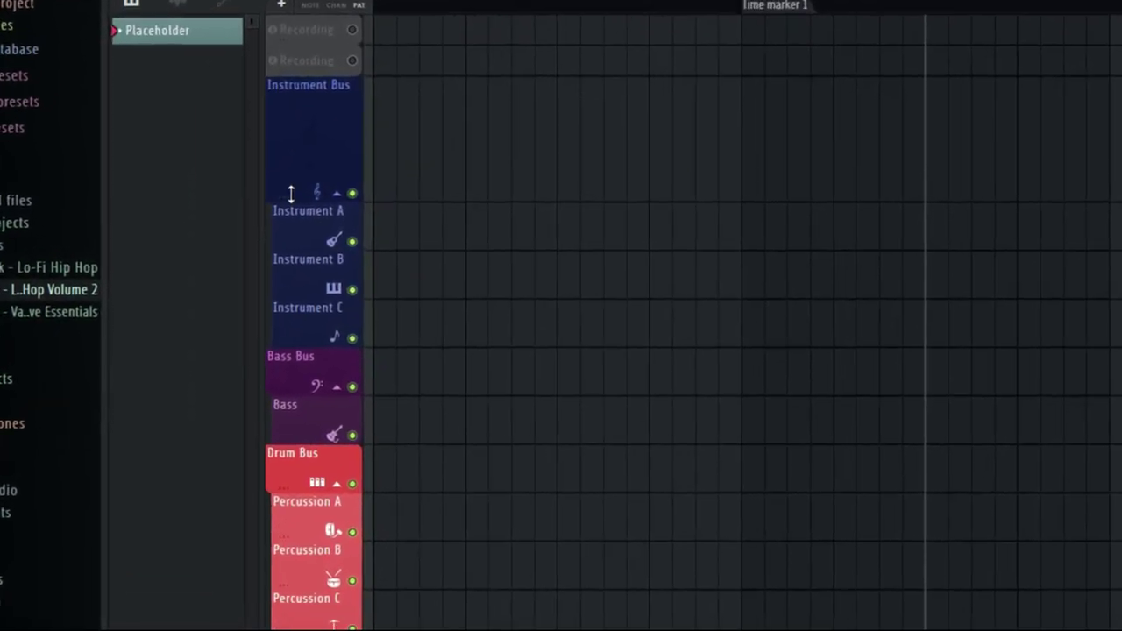
pyautogui.moveTo(291, 193); pyautogui.dragTo(316, 263)
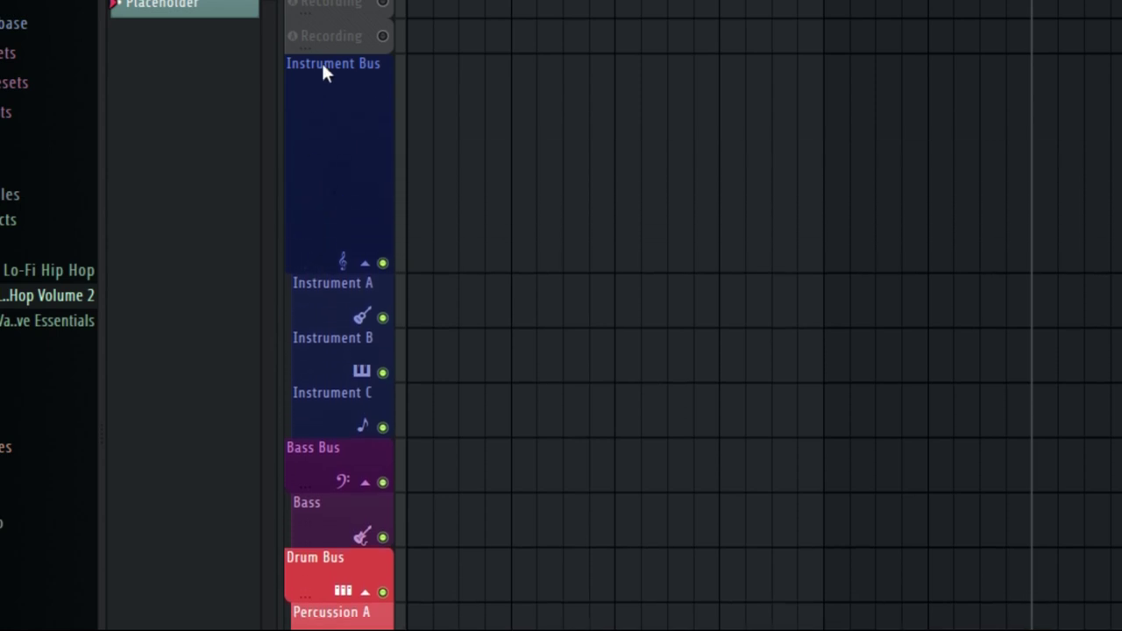
pyautogui.moveTo(336, 384); pyautogui.dragTo(286, 172)
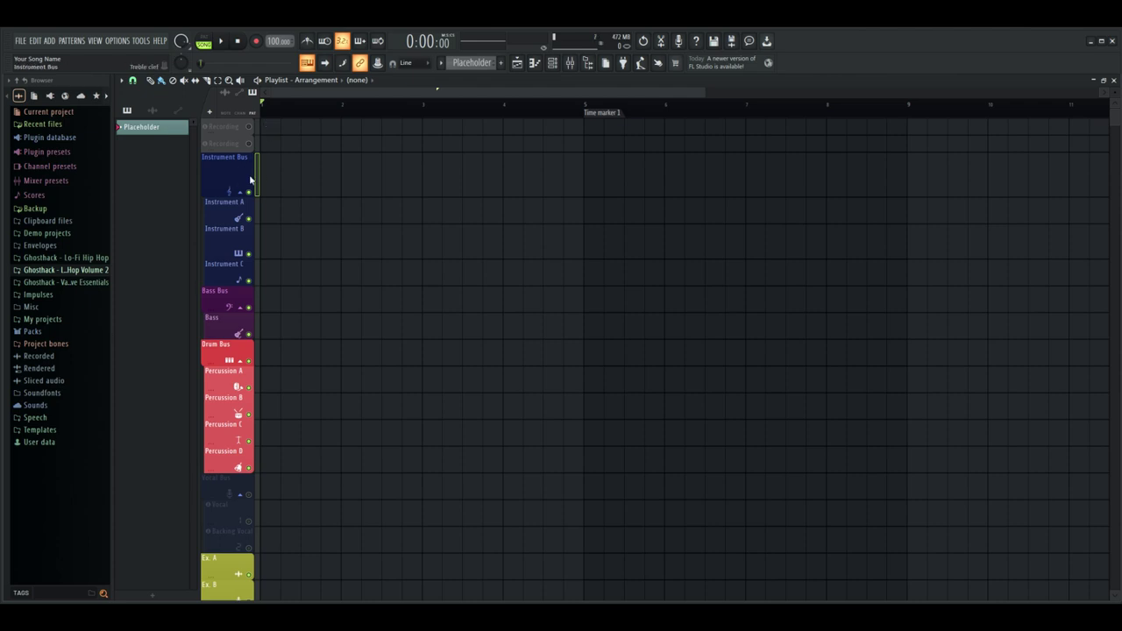
# Step: Create a tempo automation clip, shape its curve on the enlarged Instrument Bus track, and remove it from the playlist again
pyautogui.rightClick(274, 41)
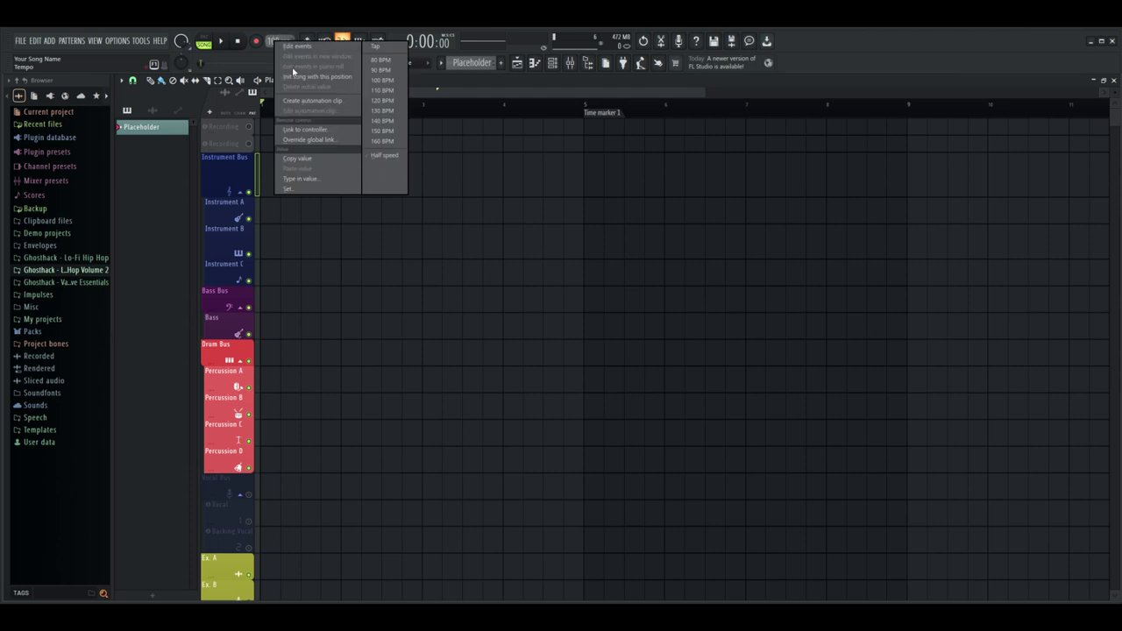
pyautogui.click(316, 100)
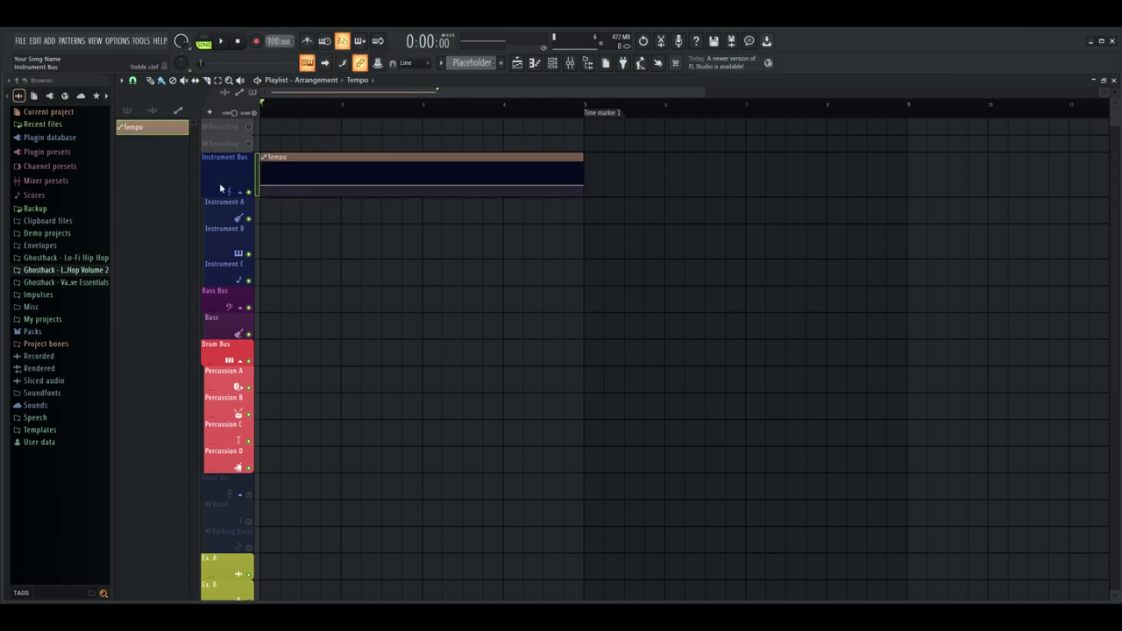
pyautogui.moveTo(215, 194); pyautogui.dragTo(263, 183)
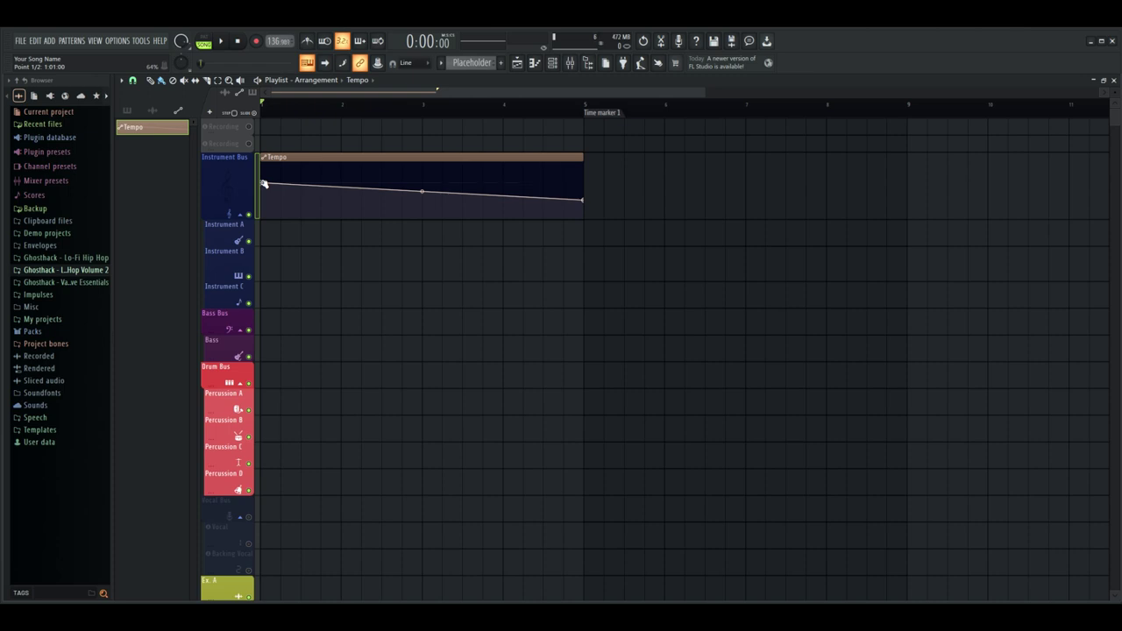
pyautogui.rightClick(264, 185)
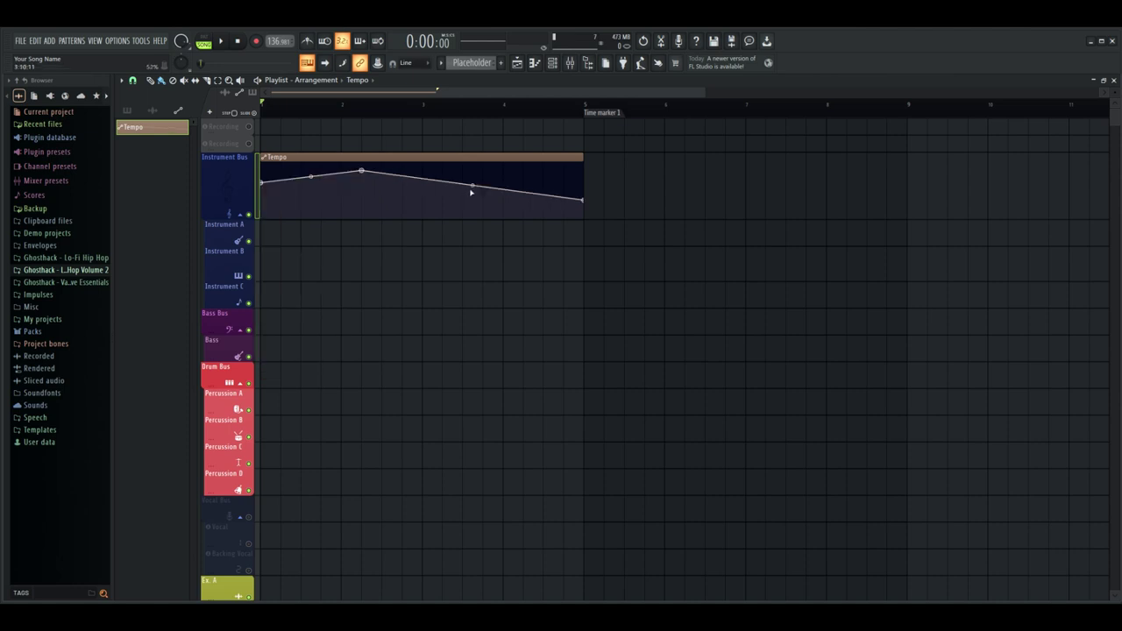
pyautogui.moveTo(471, 186); pyautogui.dragTo(472, 210)
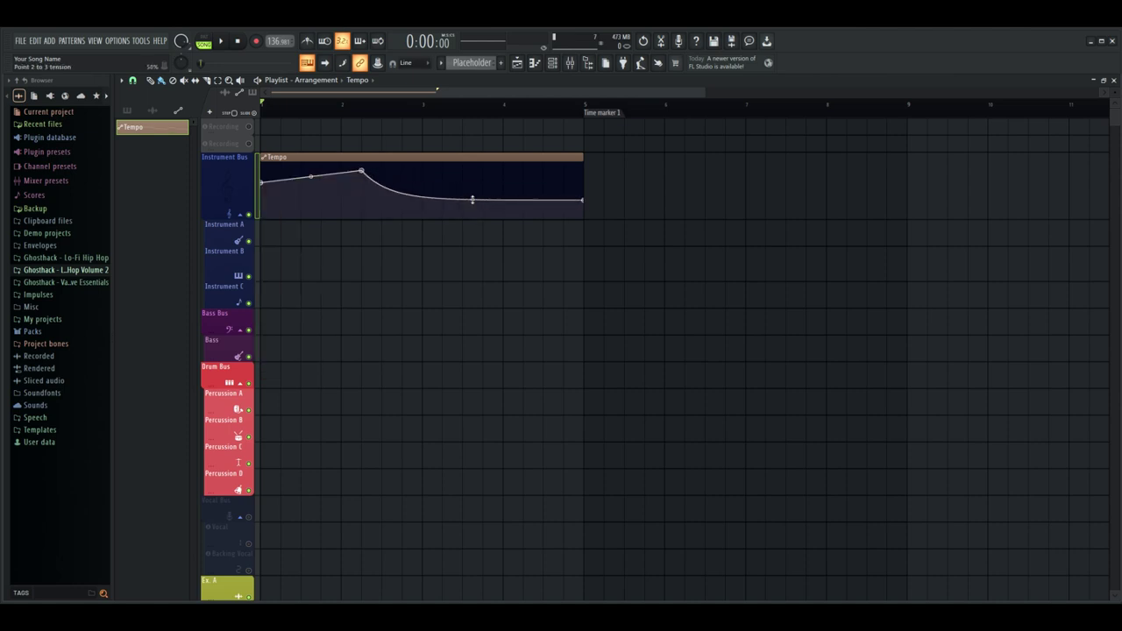
pyautogui.rightClick(263, 164)
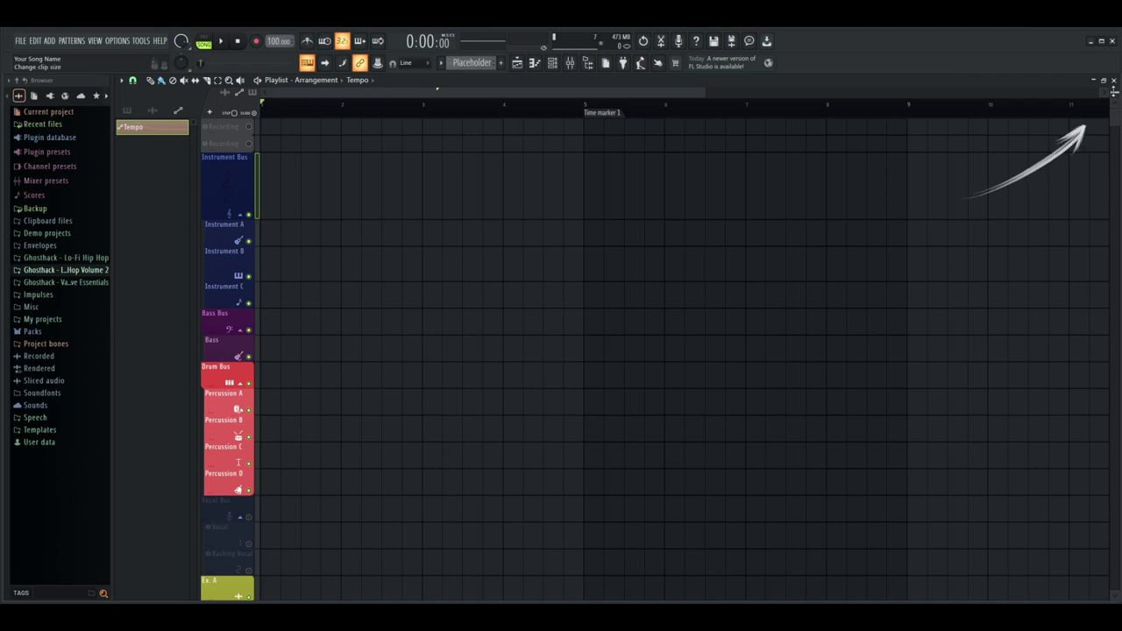
# Step: Examine the song arrangement in the playlist across its Intro, PT 1 (A), Bridge (B), PT 2 (A*) and Fin markers
pyautogui.moveTo(1112, 124); pyautogui.dragTo(1112, 162)
pyautogui.scroll(-10, 791, 333)
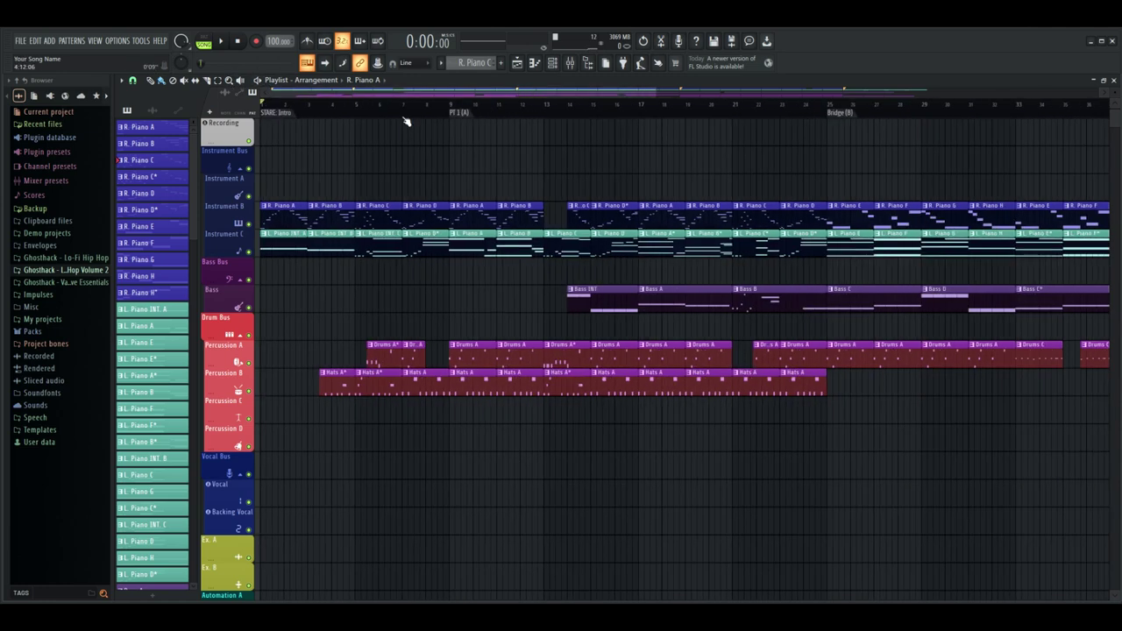
pyautogui.scroll(-3, 406, 121)
pyautogui.scroll(-2, 406, 121)
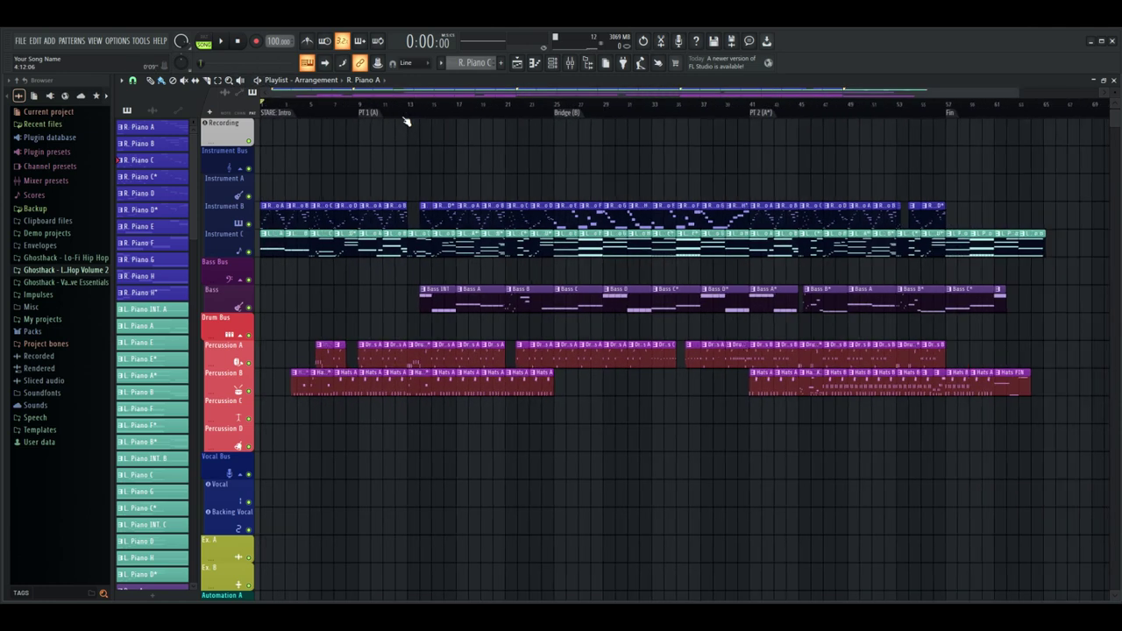
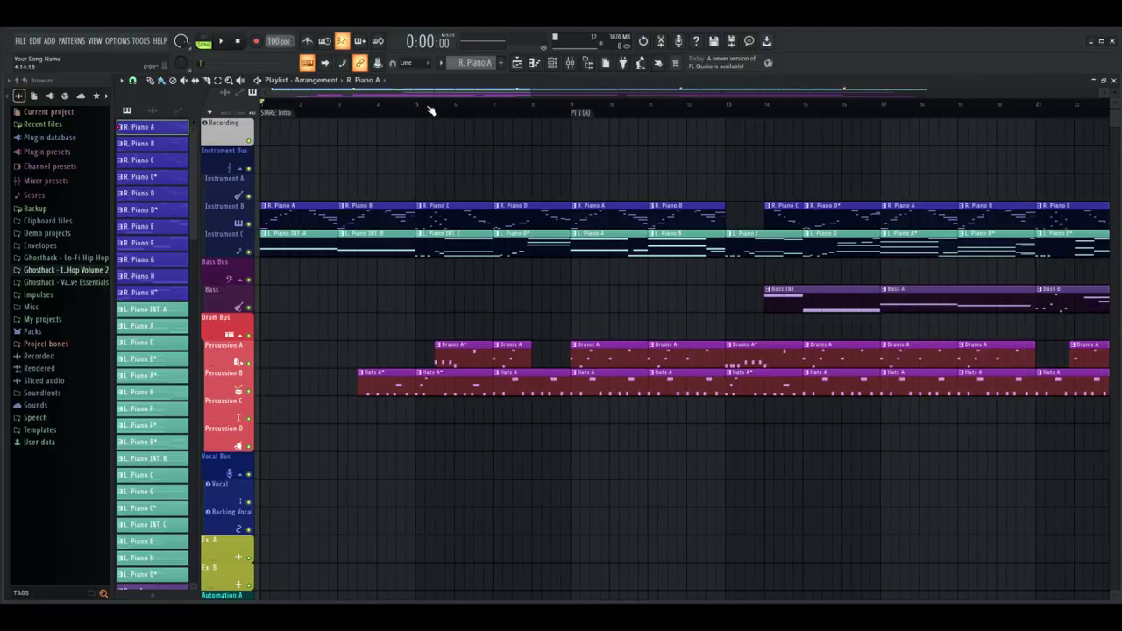
pyautogui.scroll(-2, 430, 110)
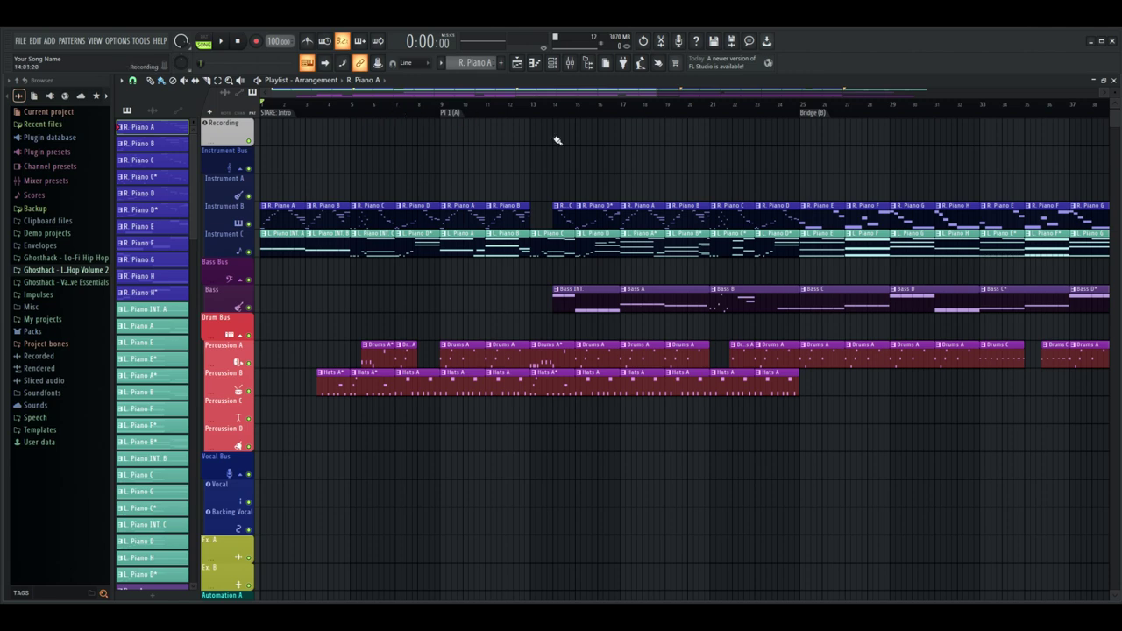
pyautogui.scroll(-3, 689, 124)
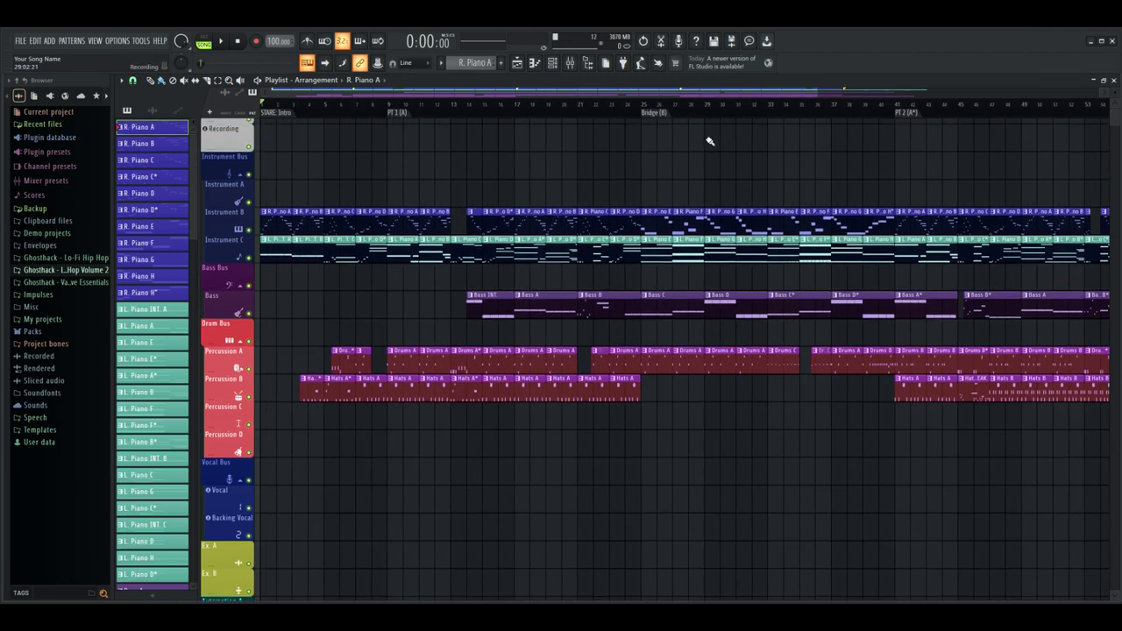
pyautogui.scroll(1, 888, 147)
pyautogui.scroll(-2, 863, 116)
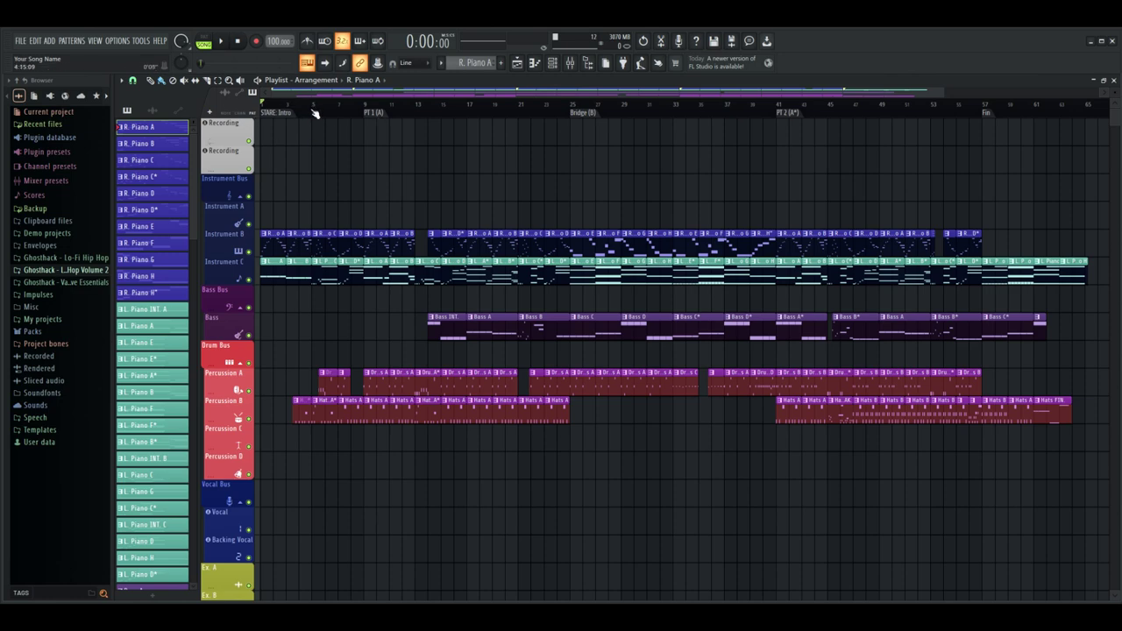
pyautogui.scroll(4, 311, 112)
pyautogui.moveTo(610, 102); pyautogui.dragTo(714, 102)
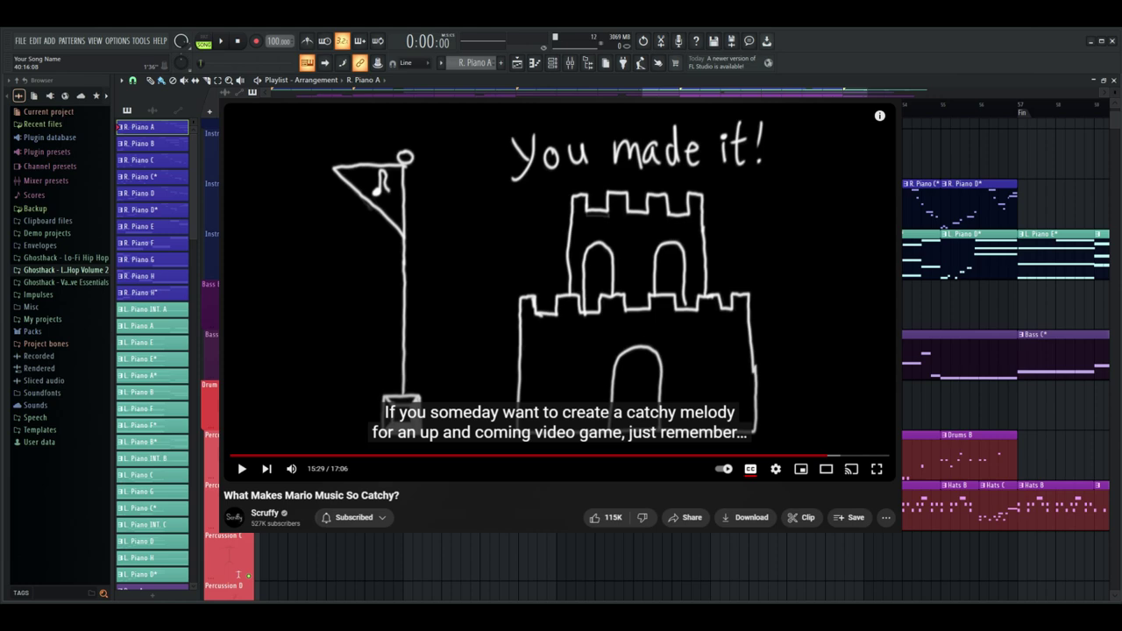
# Step: Play the R. Piano A clip from bar 41 and the R. Piano B clip from bar 43 in PT 2
pyautogui.click(407, 109)
pyautogui.click(481, 109)
pyautogui.press('space')
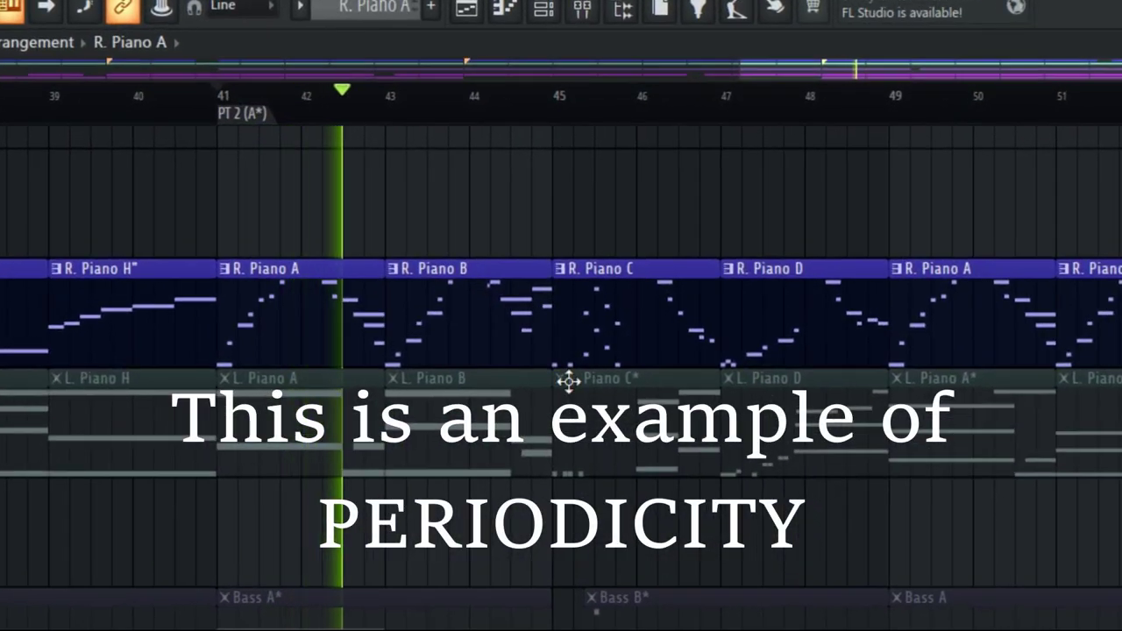
pyautogui.press('space')
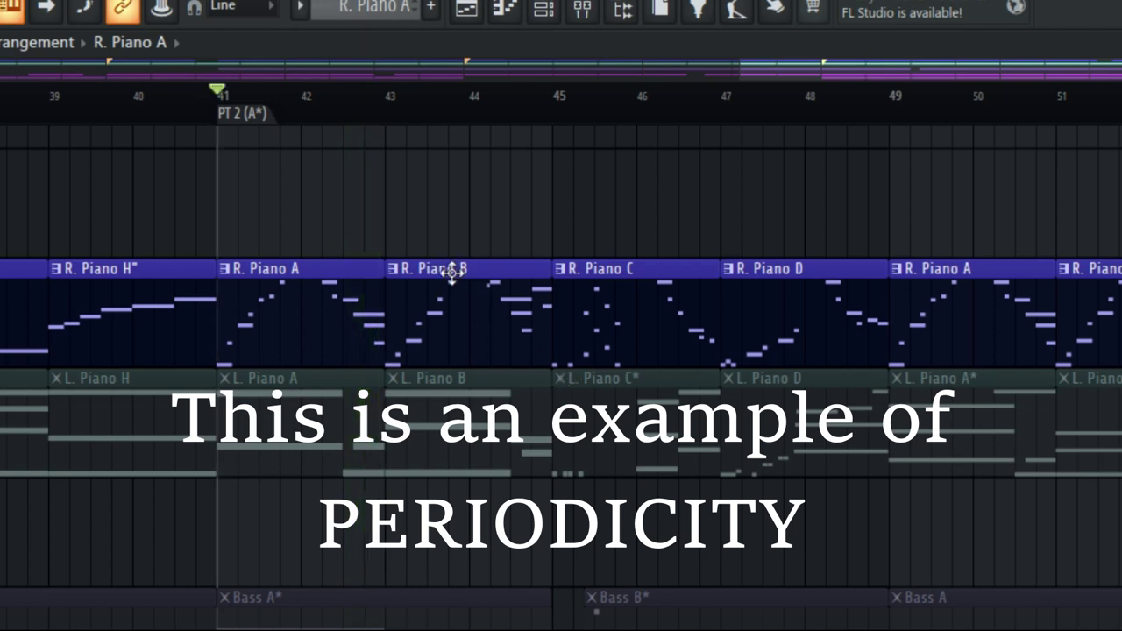
pyautogui.click(387, 115)
pyautogui.press('space')
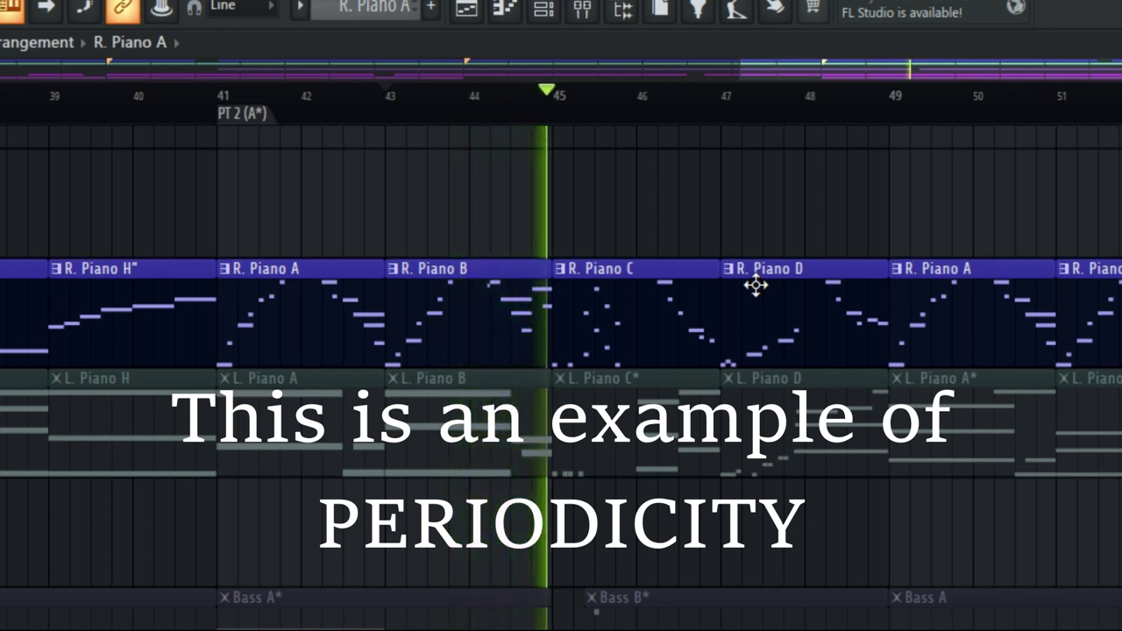
pyautogui.press('space')
# Step: Play the R. Piano C clip from bar 45 and the R. Piano D clip from bar 47
pyautogui.click(560, 123)
pyautogui.press('space')
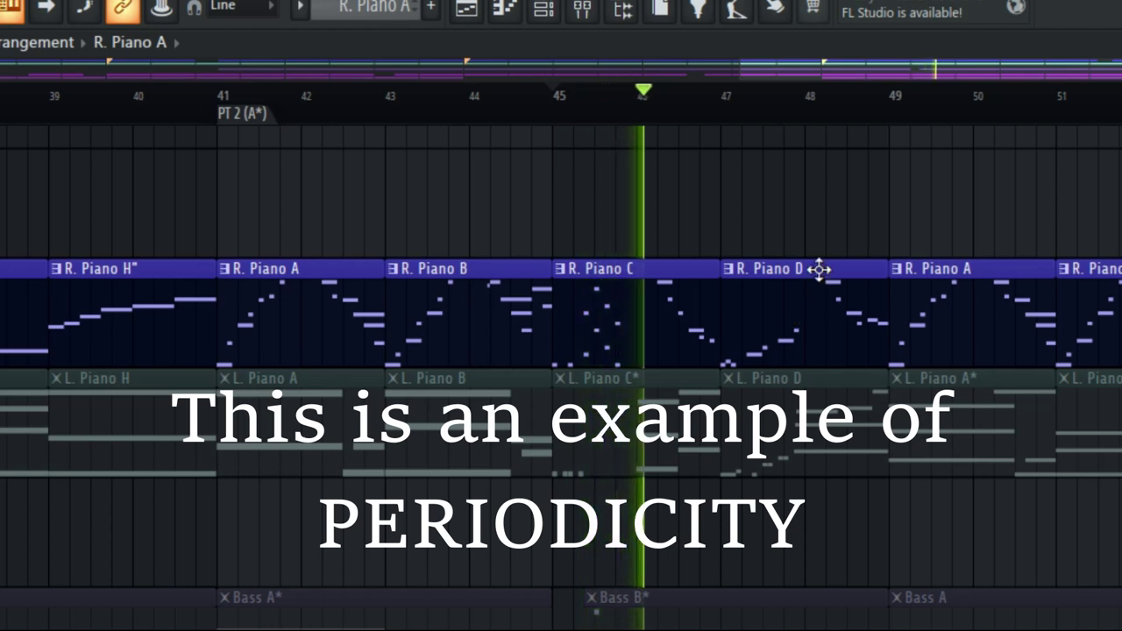
pyautogui.press('space')
pyautogui.click(726, 122)
pyautogui.press('space')
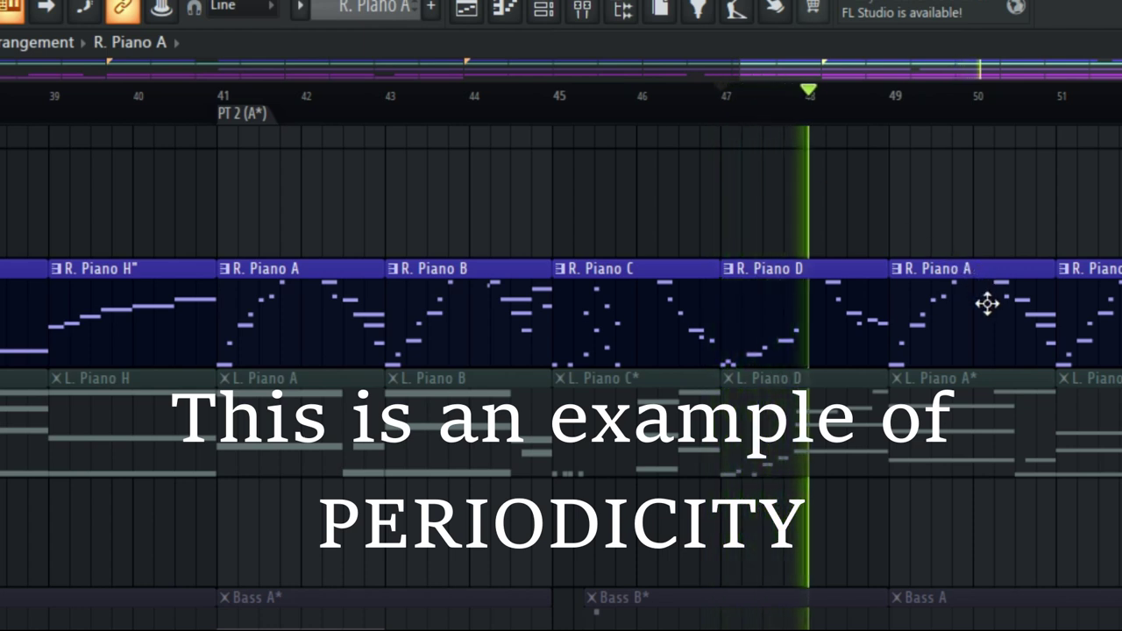
pyautogui.press('space')
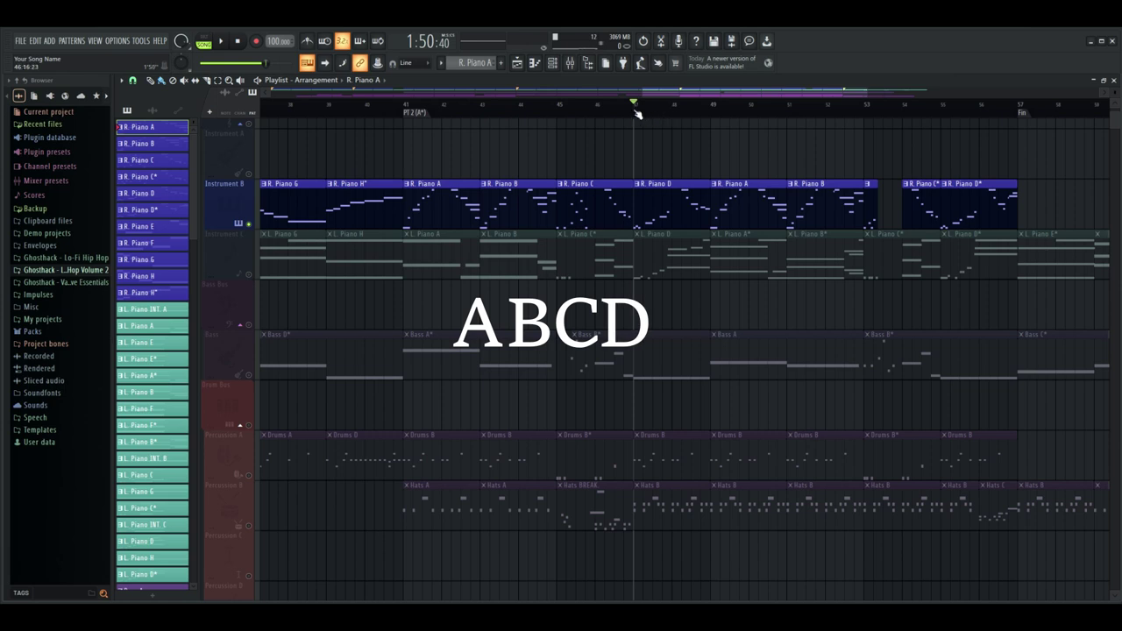
# Step: Compare the R. Piano D clip at bar 7 with the R. Piano D* variation at bar 15 by playing both
pyautogui.moveTo(638, 113); pyautogui.dragTo(838, 124)
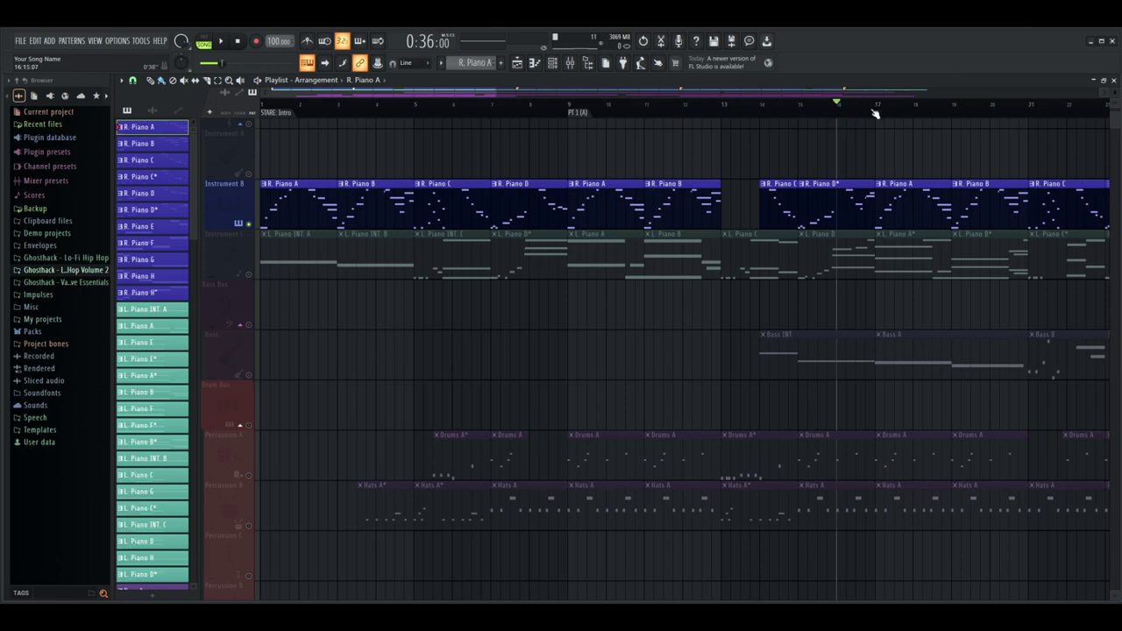
pyautogui.scroll(4, 875, 114)
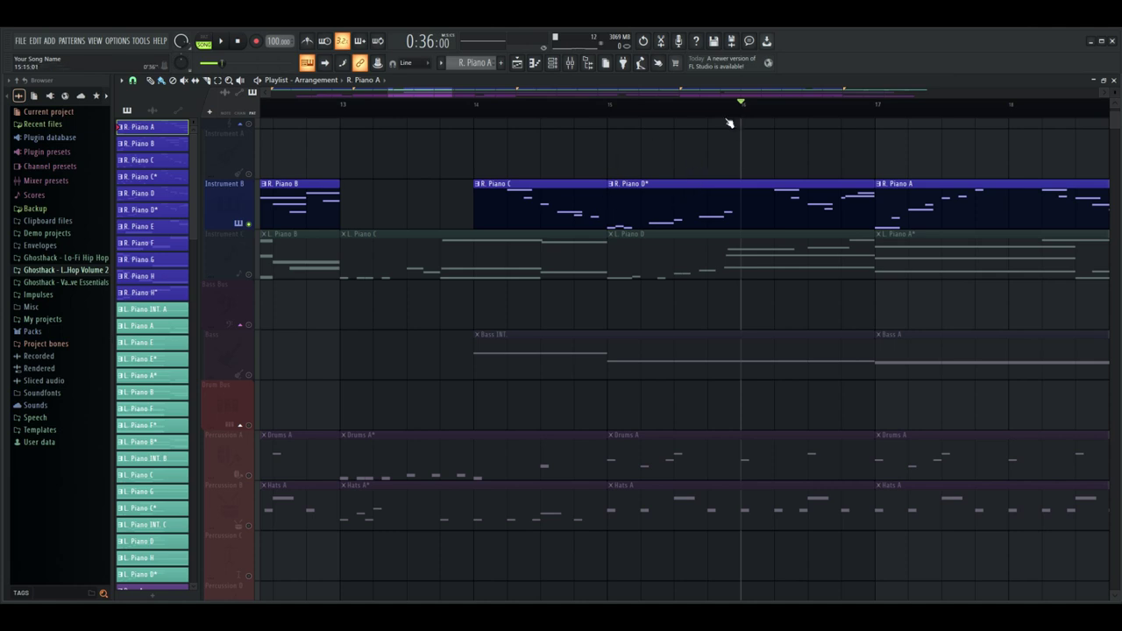
pyautogui.moveTo(731, 105); pyautogui.dragTo(329, 104)
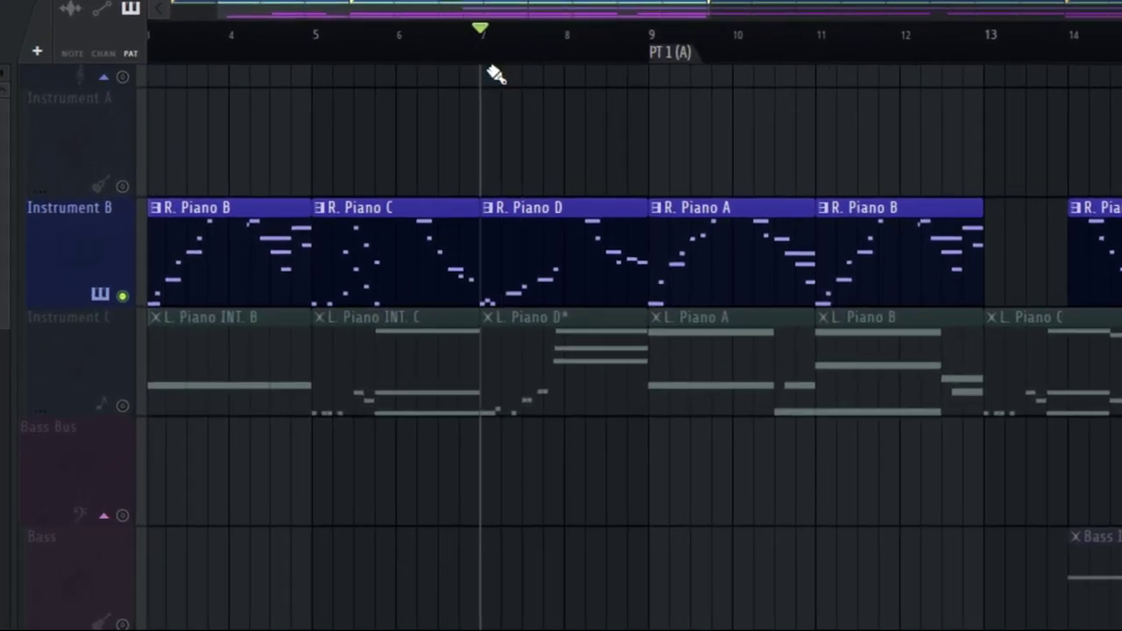
pyautogui.press('space')
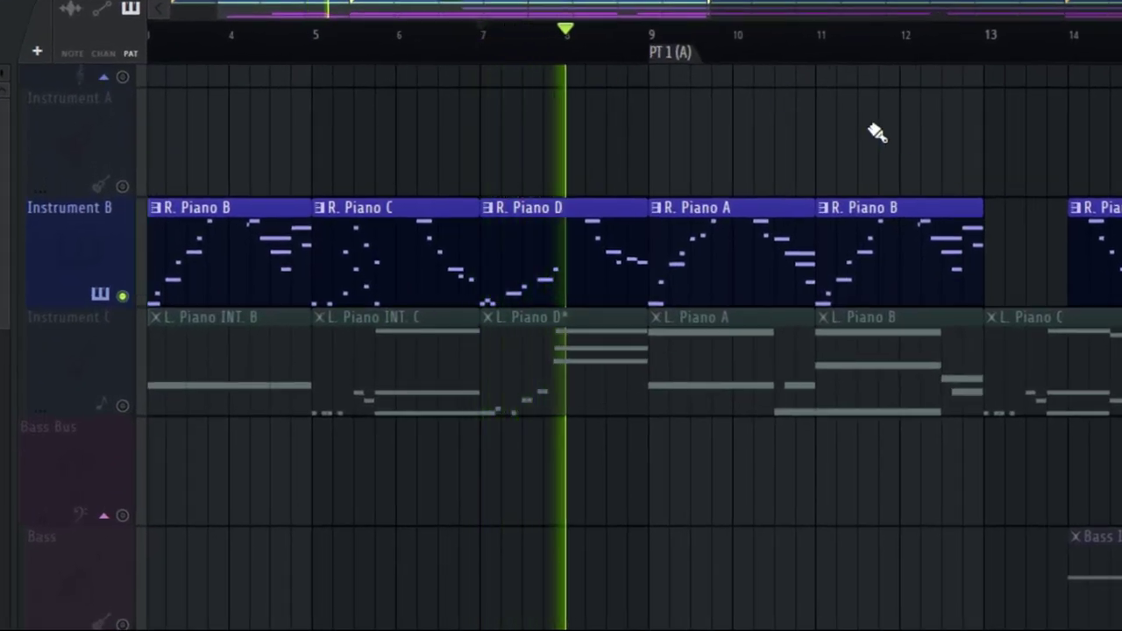
pyautogui.press('space')
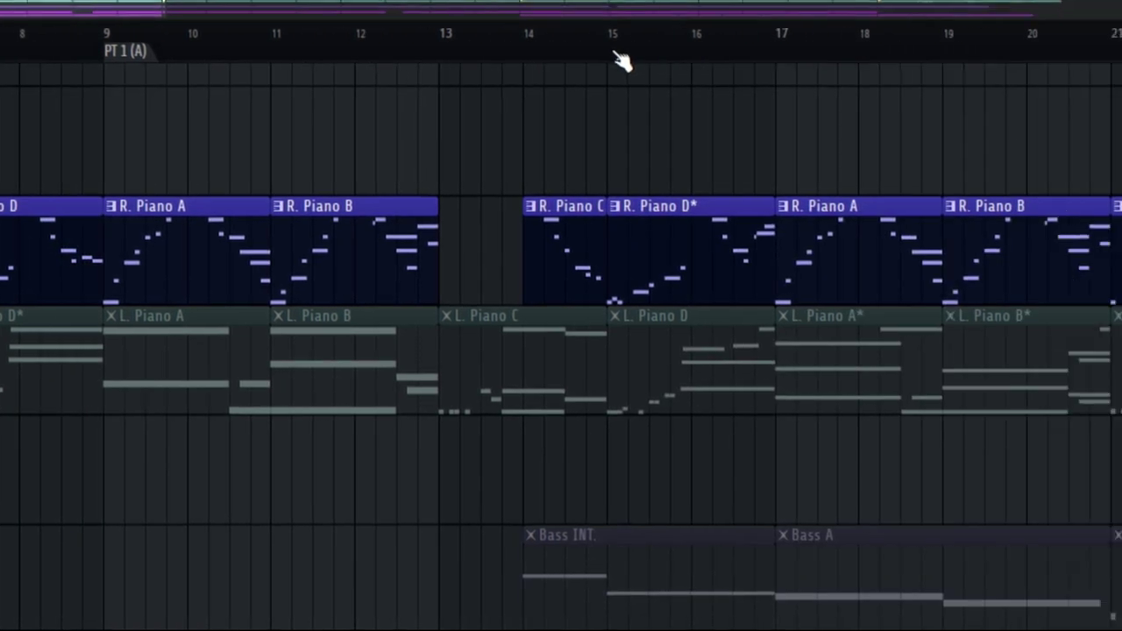
pyautogui.click(428, 52)
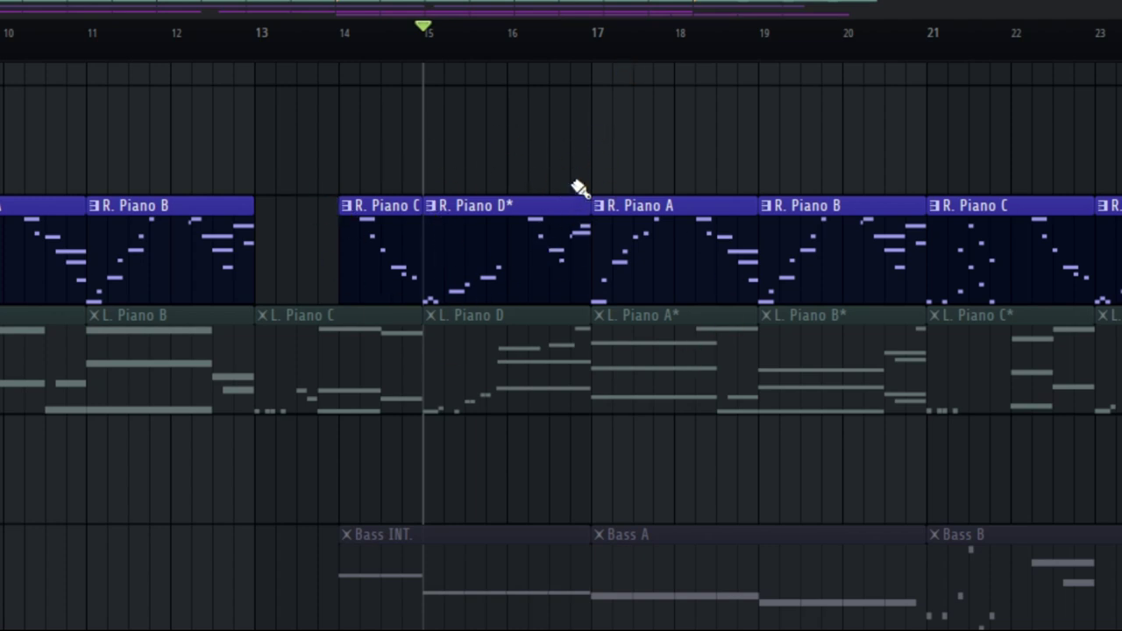
pyautogui.press('space')
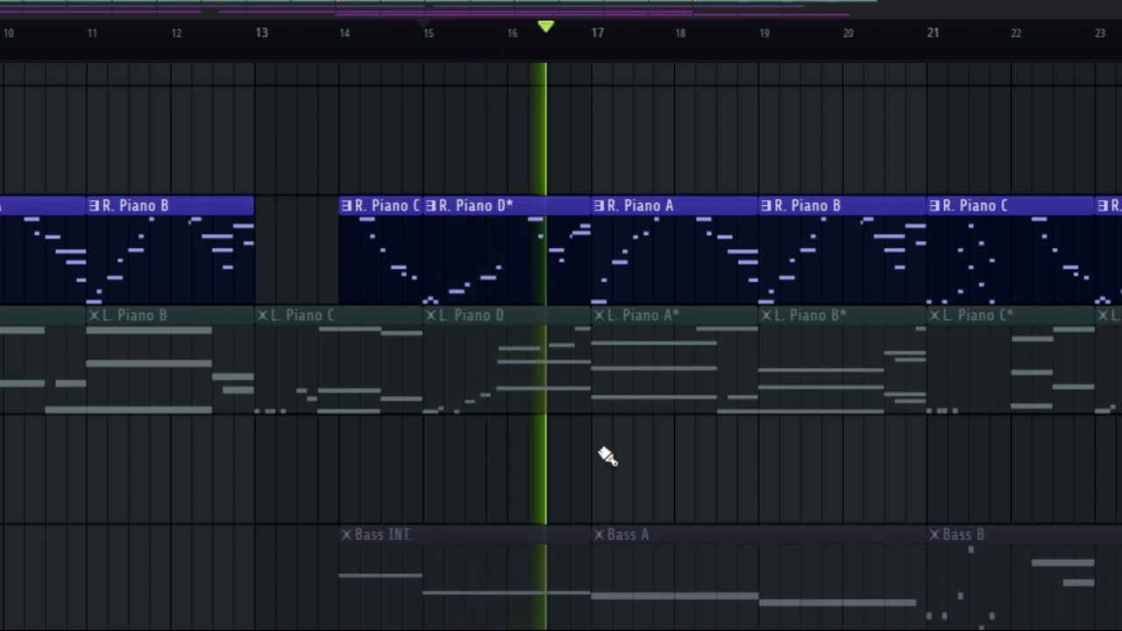
pyautogui.press('space')
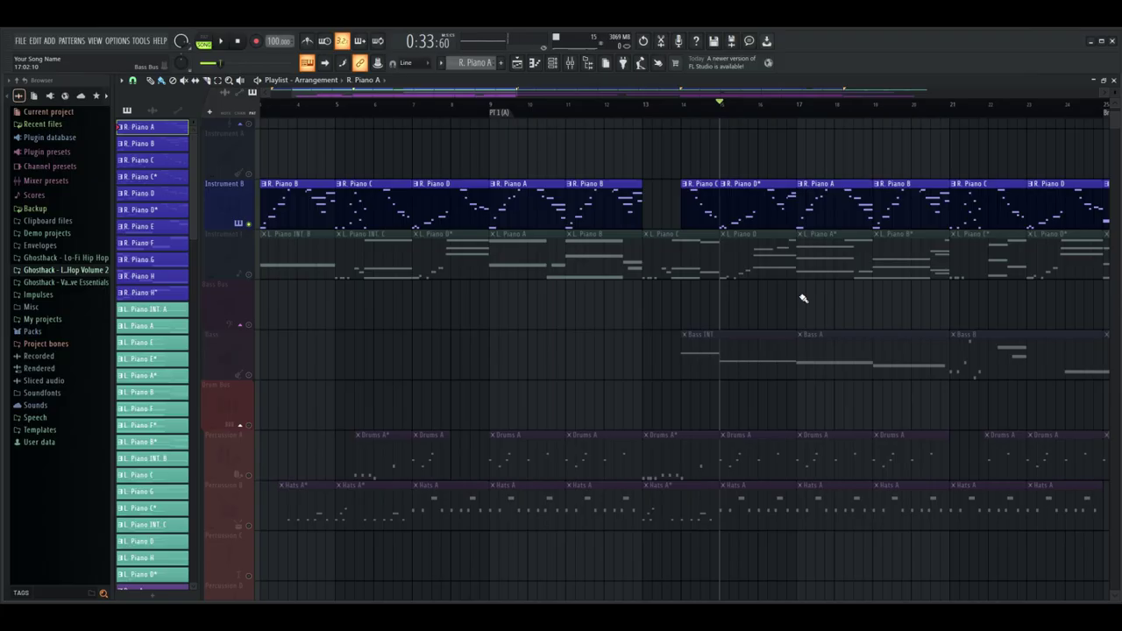
# Step: Play the R. Piano C clip from bar 5 in the Intro
pyautogui.click(797, 114)
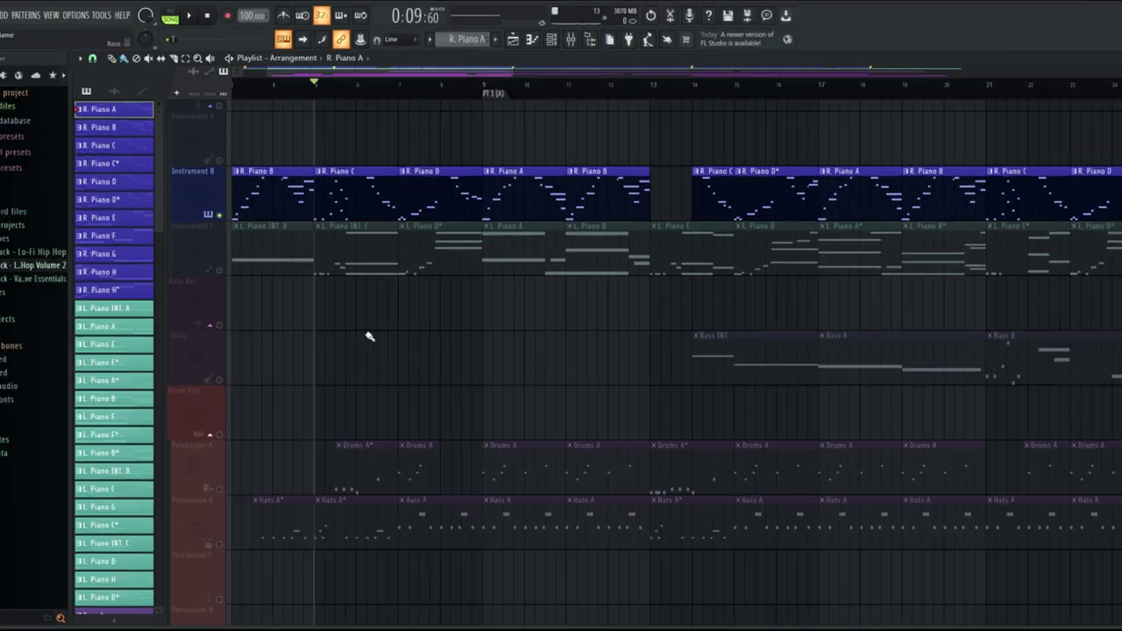
pyautogui.press('space')
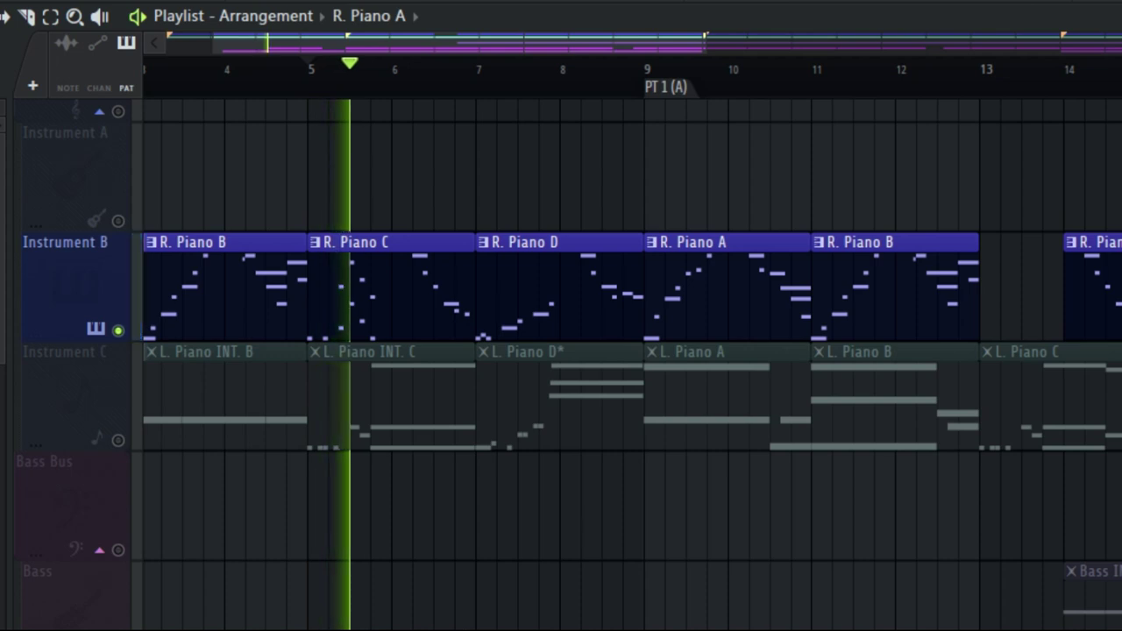
pyautogui.press('space')
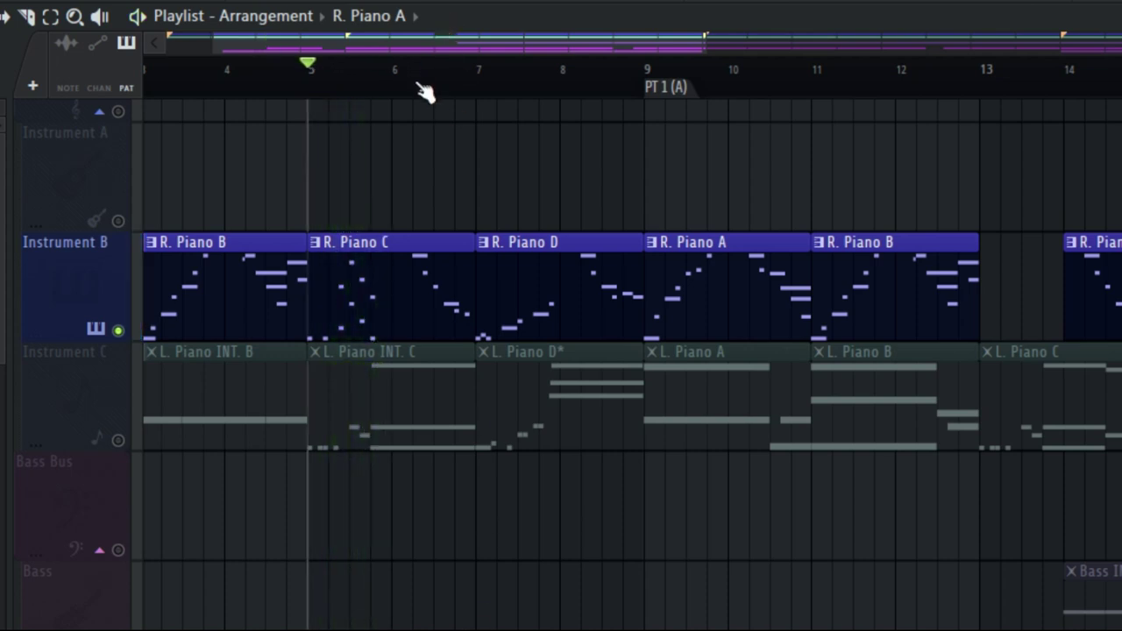
# Step: Extend the R. Piano C* clip at bar 53 to bar 54 and play it
pyautogui.hscroll(20, 425, 92)
pyautogui.hscroll(10, 631, 333)
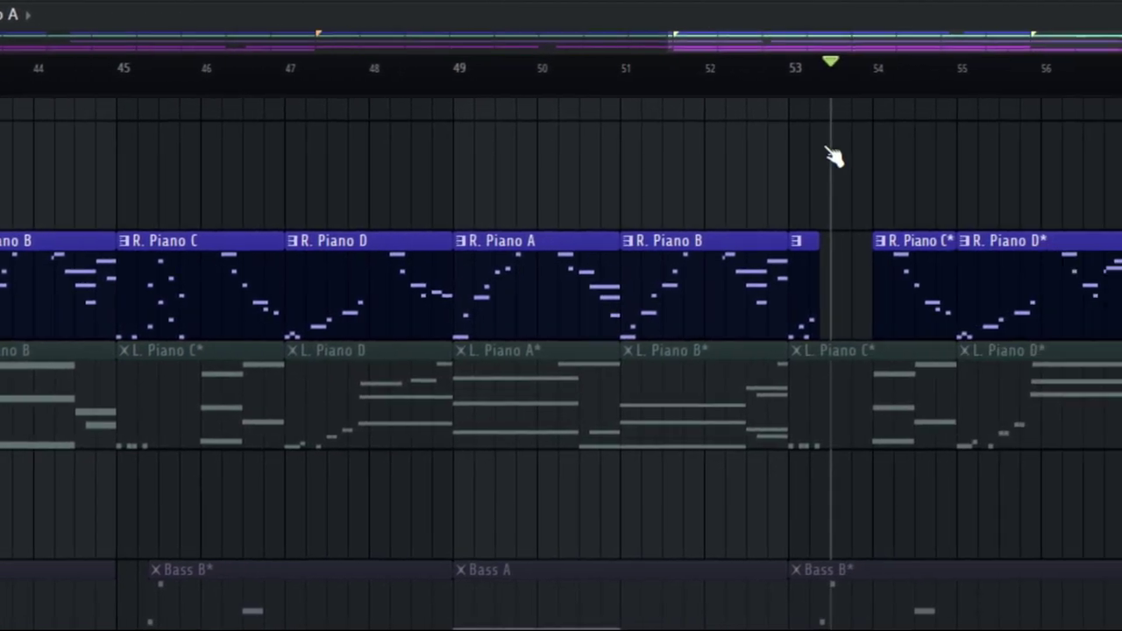
pyautogui.click(864, 285)
pyautogui.press('space')
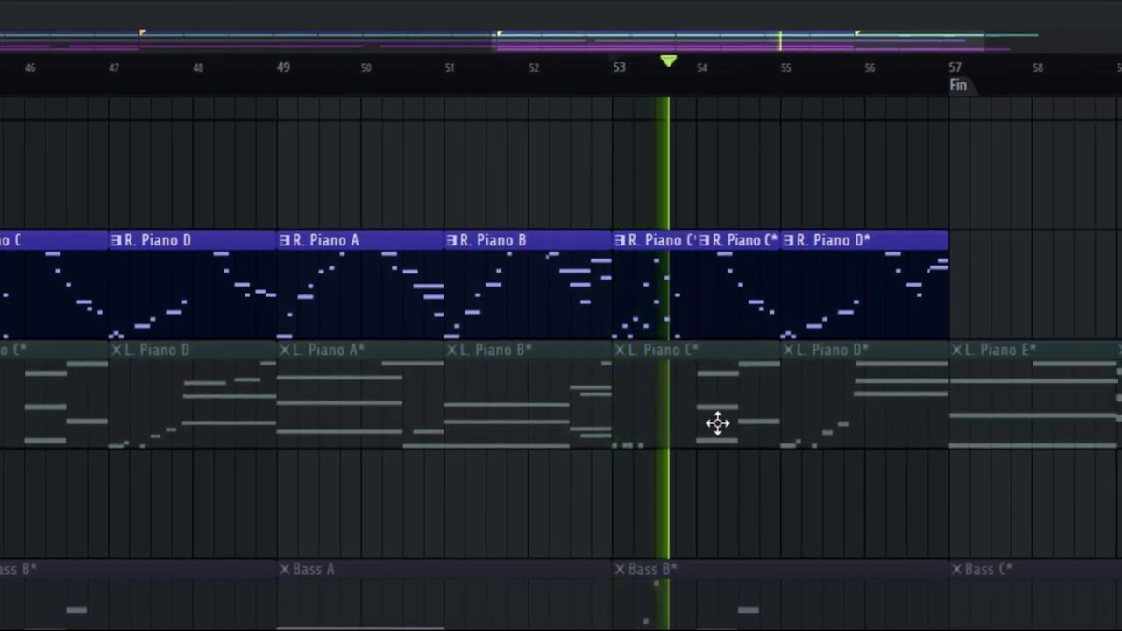
pyautogui.press('space')
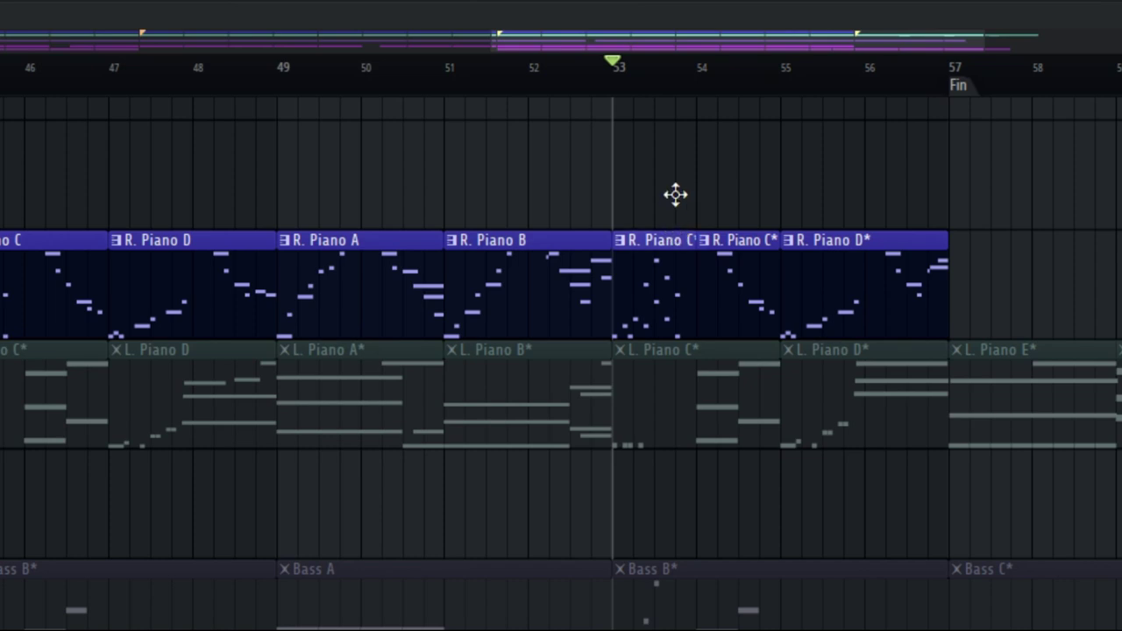
# Step: Move the R. Piano C* clip at bar 53 up to the Instrument A track and delete it
pyautogui.moveTo(672, 239); pyautogui.dragTo(671, 113)
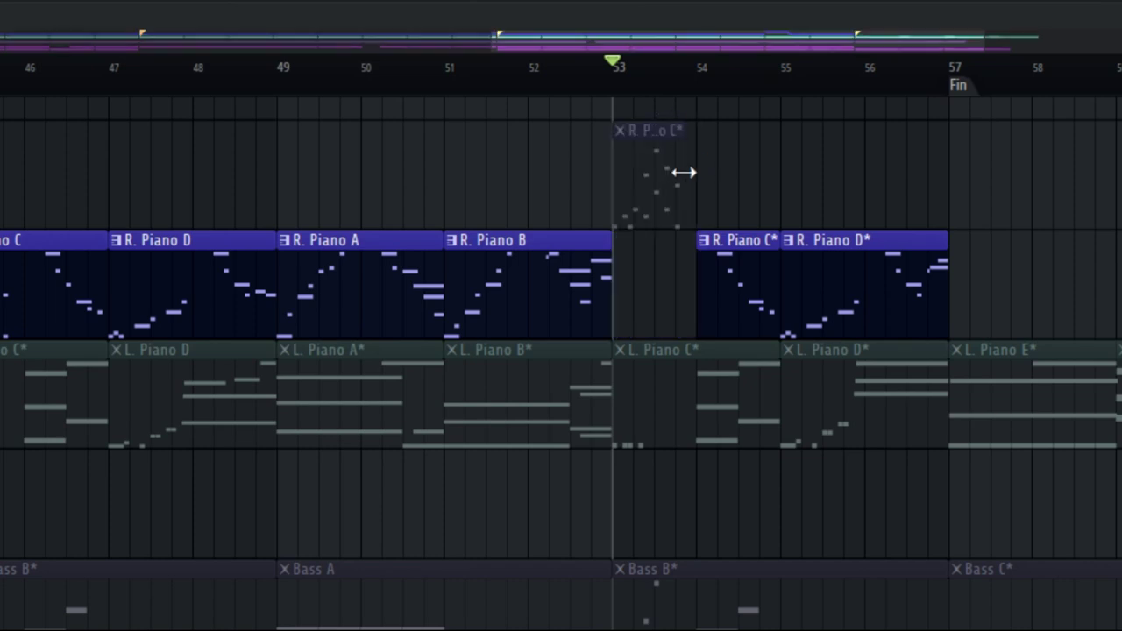
pyautogui.rightClick(658, 167)
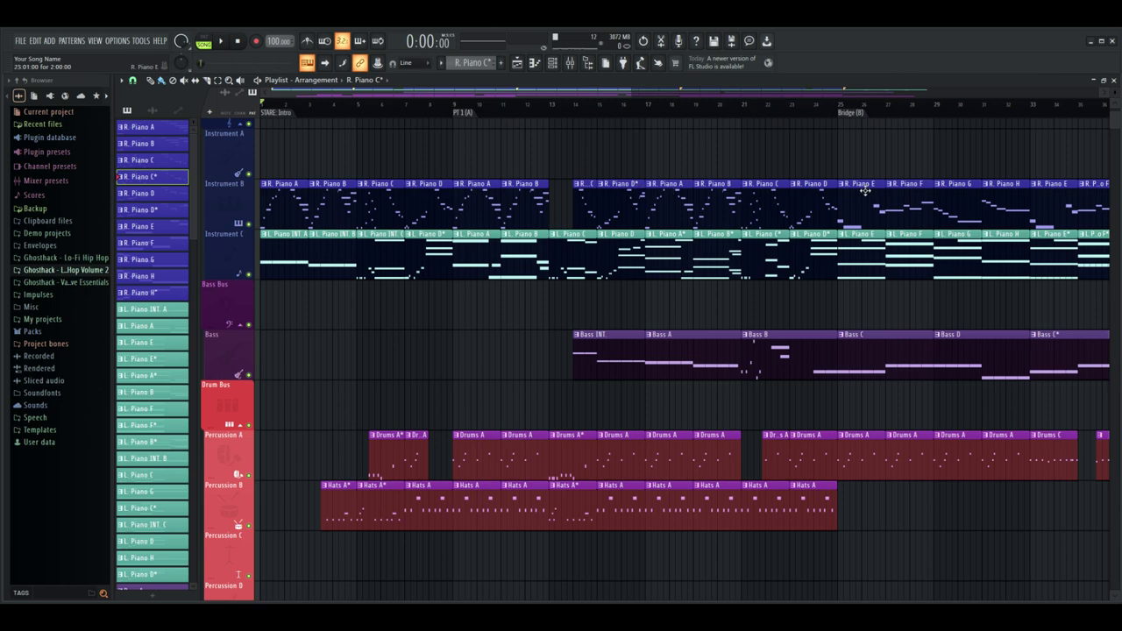
# Step: Examine the Instrument C piano part on its own and the full arrangement around the Bridge (B) marker
pyautogui.scroll(-1, 424, 198)
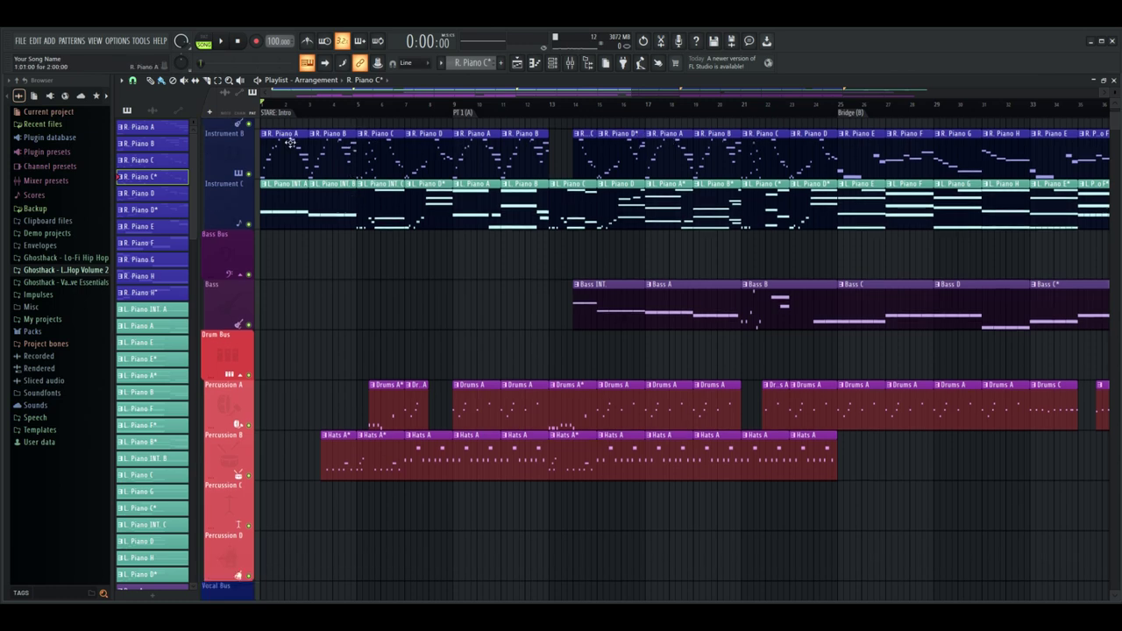
pyautogui.scroll(1, 289, 216)
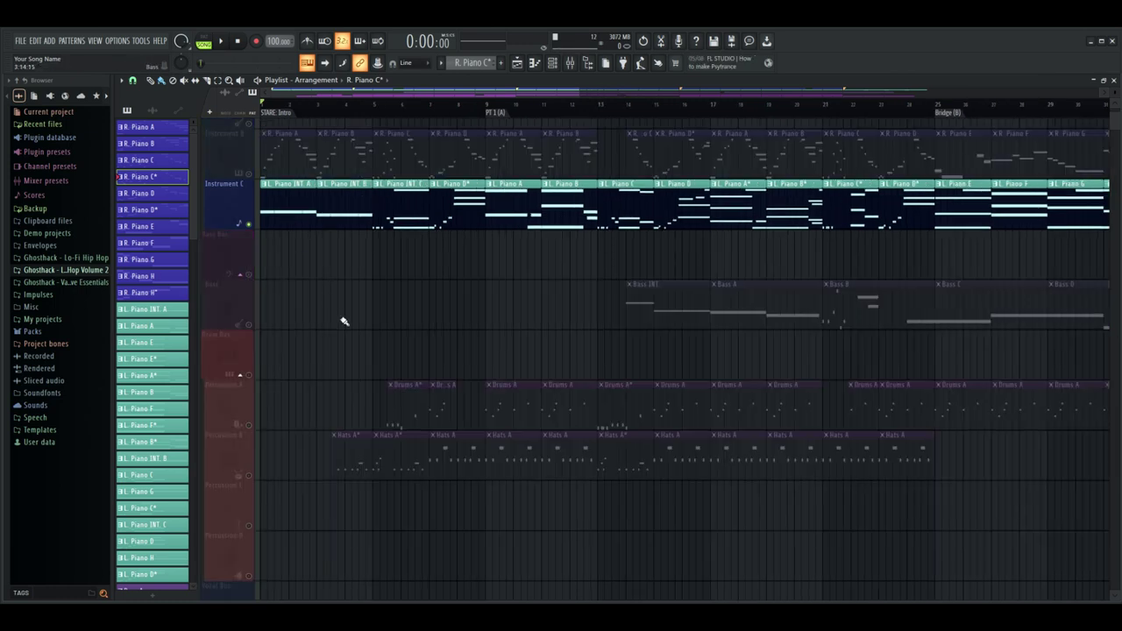
pyautogui.scroll(1, 343, 320)
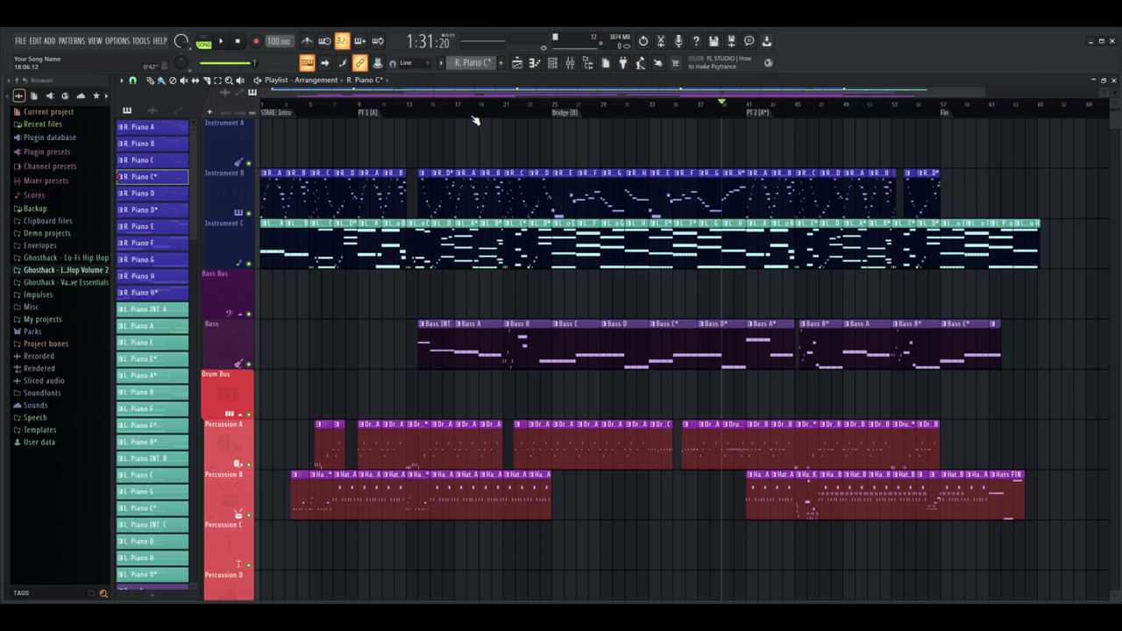
pyautogui.scroll(3, 764, 412)
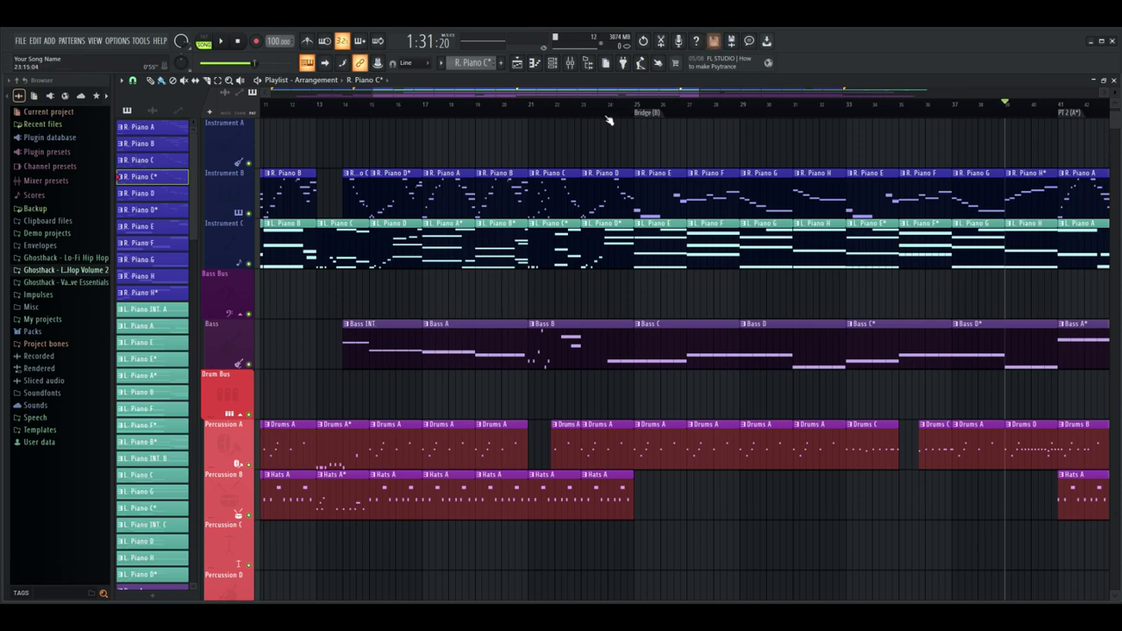
pyautogui.scroll(-3, 609, 120)
pyautogui.scroll(-2, 609, 120)
pyautogui.scroll(-1, 784, 318)
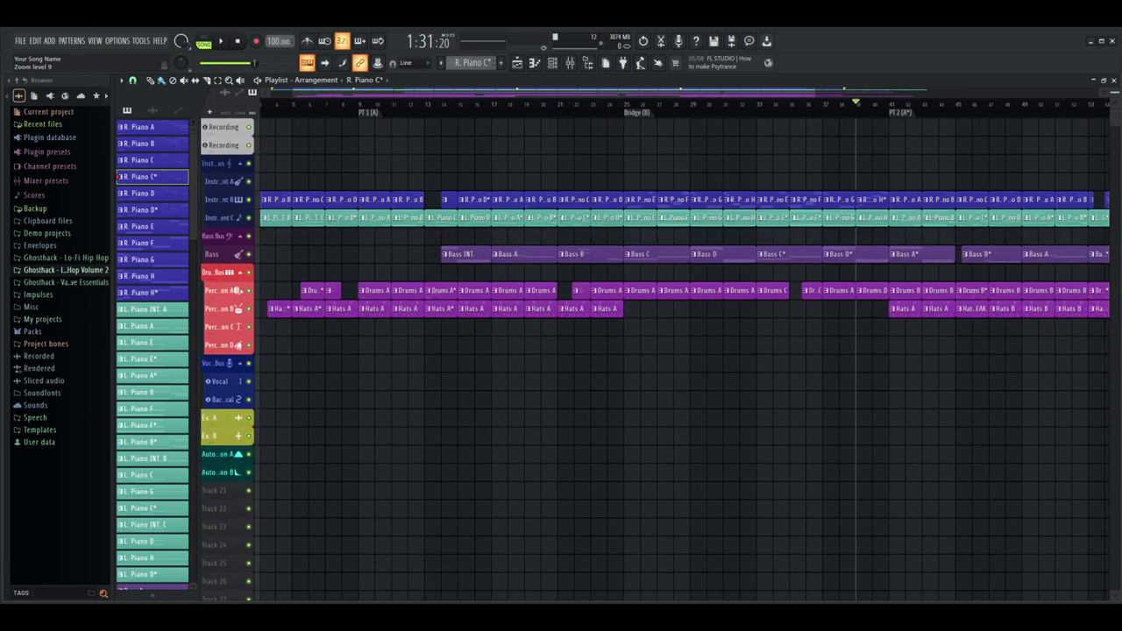
pyautogui.scroll(2, 544, 115)
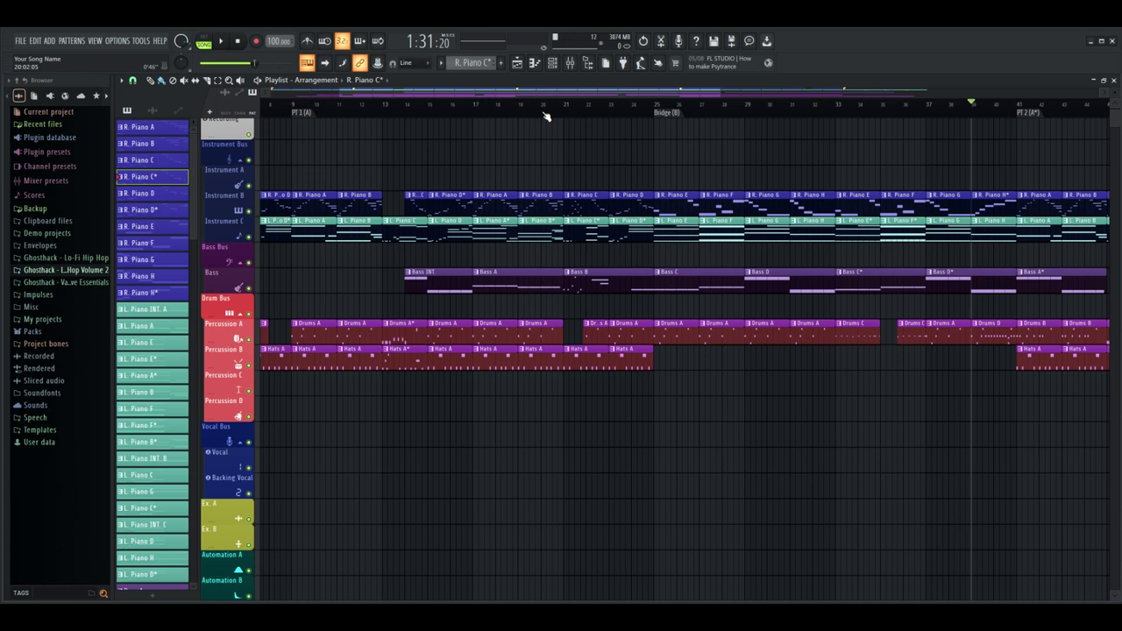
pyautogui.scroll(2, 544, 115)
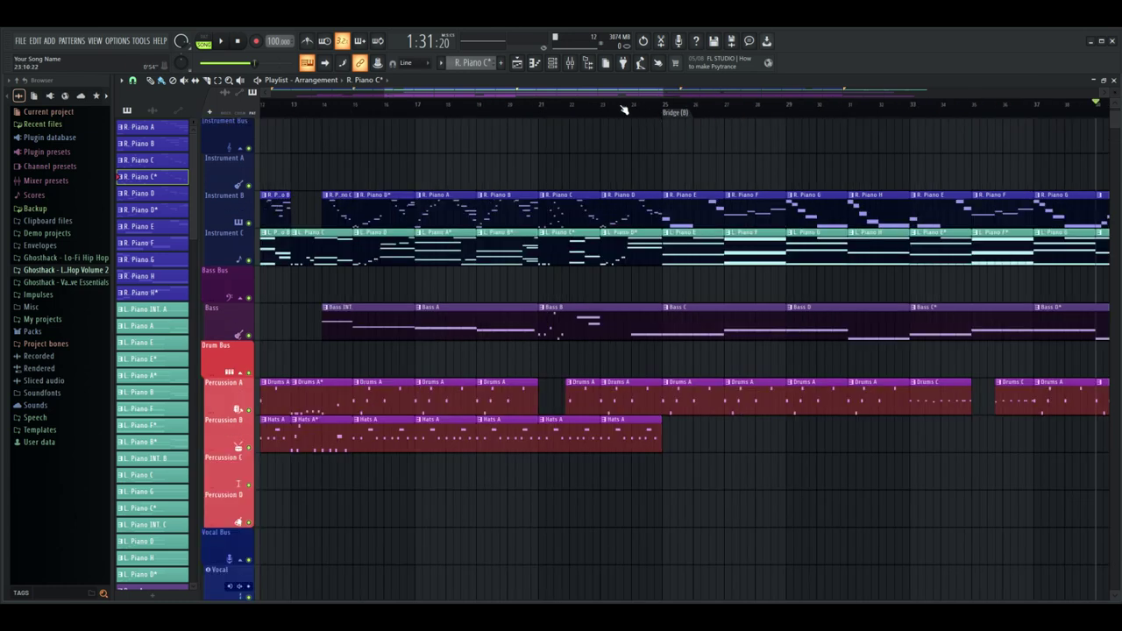
# Step: Open the channel rack and mixer, place the mixer below the rack and widen it to show the tracks through Percussion
pyautogui.press('F9')
pyautogui.moveTo(576, 182); pyautogui.dragTo(689, 153)
pyautogui.press('space')
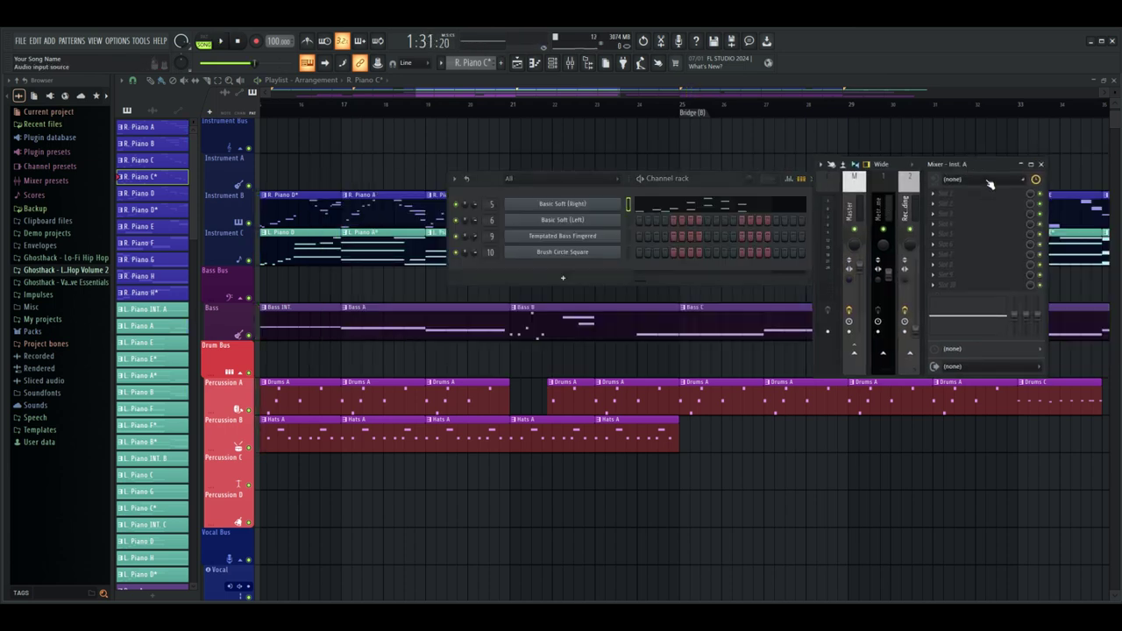
pyautogui.moveTo(984, 170); pyautogui.dragTo(762, 299)
pyautogui.moveTo(593, 359); pyautogui.dragTo(290, 359)
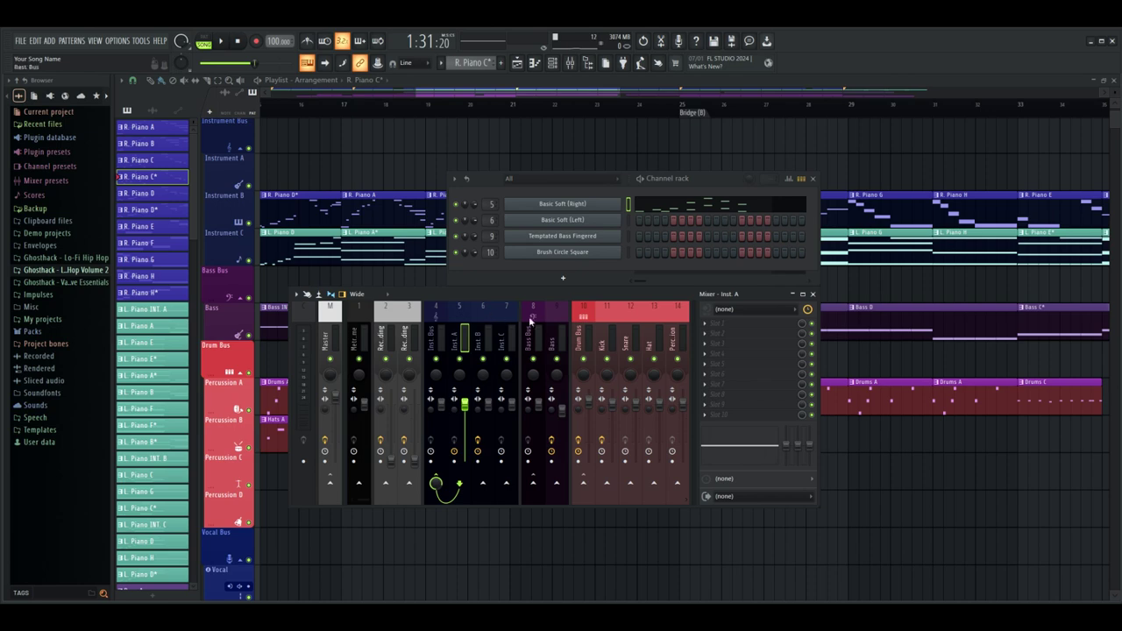
# Step: Inspect the FLEX settings of the Basic Soft (Right) and Basic Soft (Left) channels
pyautogui.click(562, 204)
pyautogui.moveTo(868, 188); pyautogui.dragTo(605, 193)
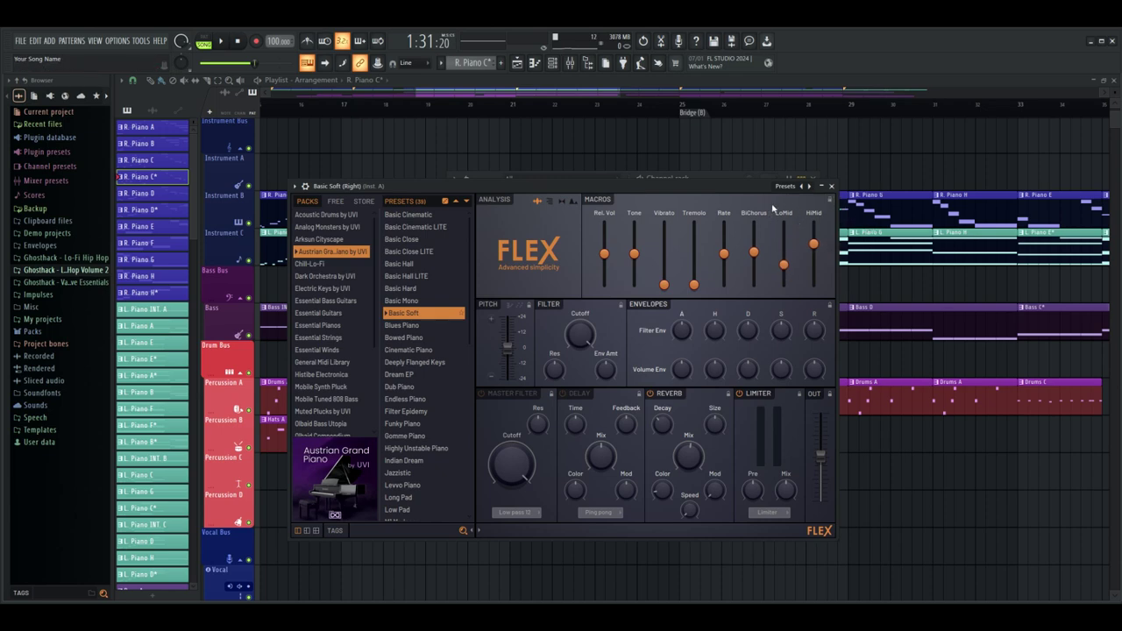
pyautogui.click(831, 186)
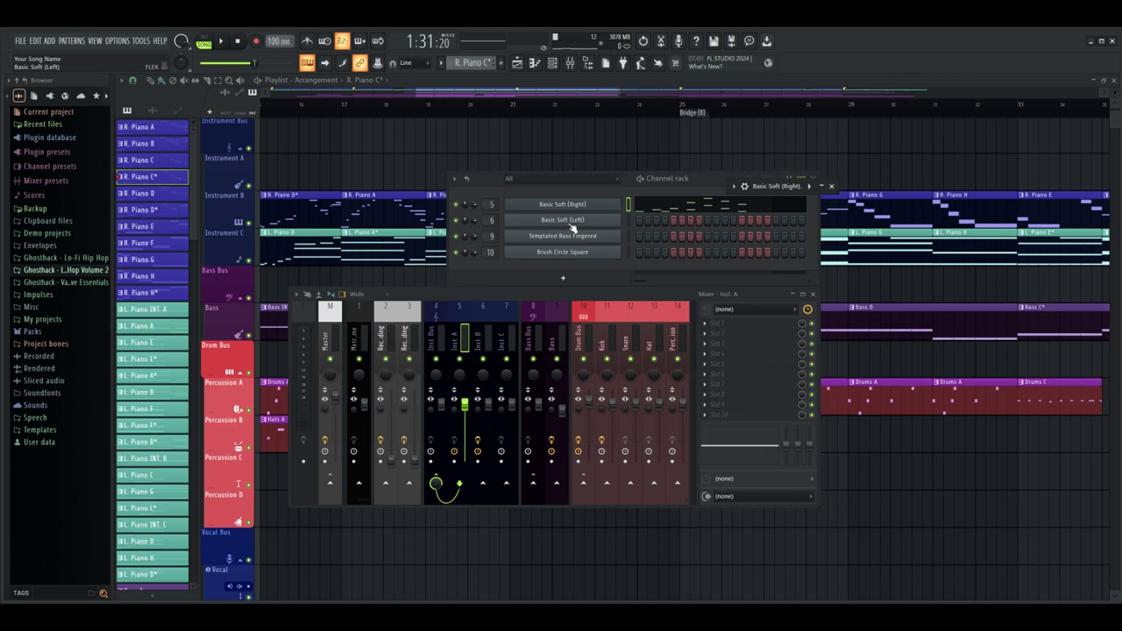
pyautogui.click(571, 224)
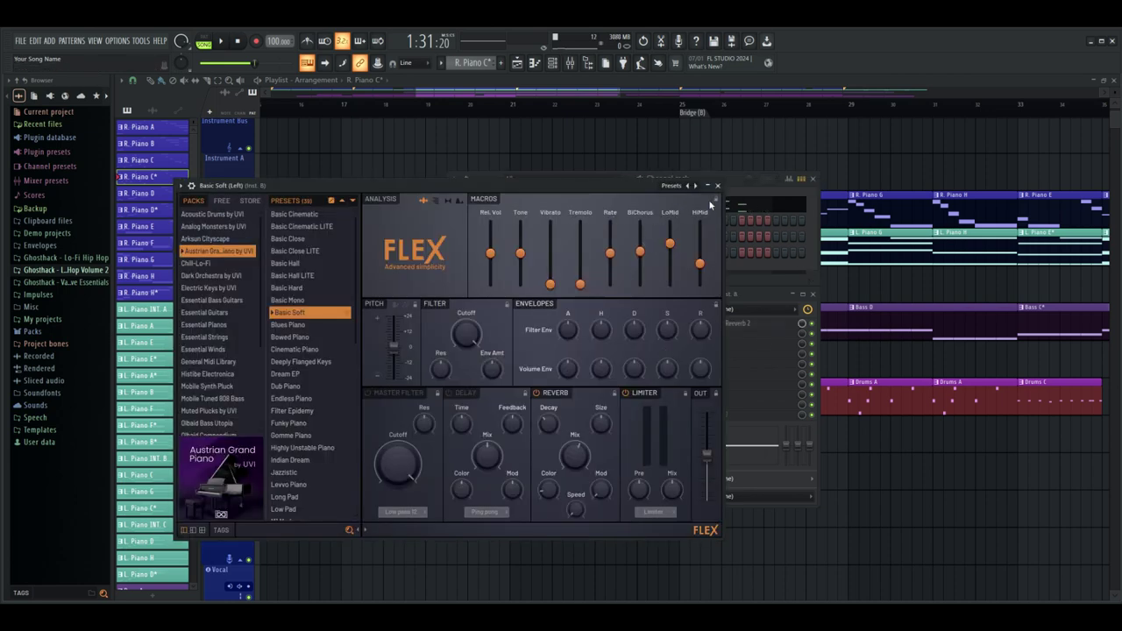
pyautogui.press('Escape')
# Step: Open Fruity NoteBook 2 on the Master mixer track, enlarge its window and review the song details and notes
pyautogui.click(581, 203)
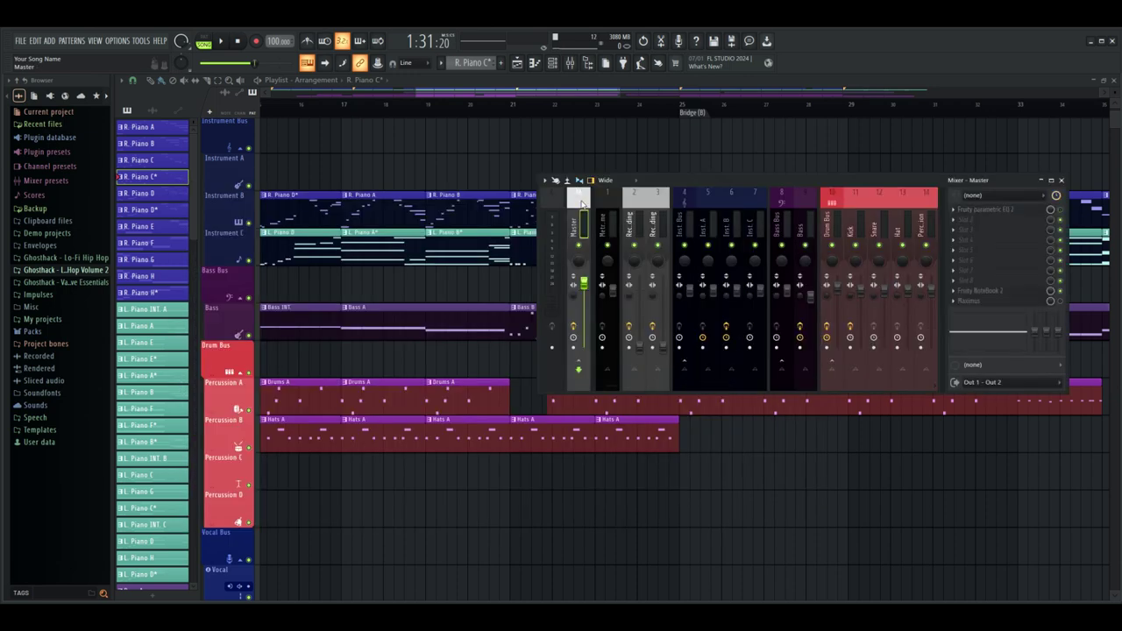
pyautogui.click(995, 292)
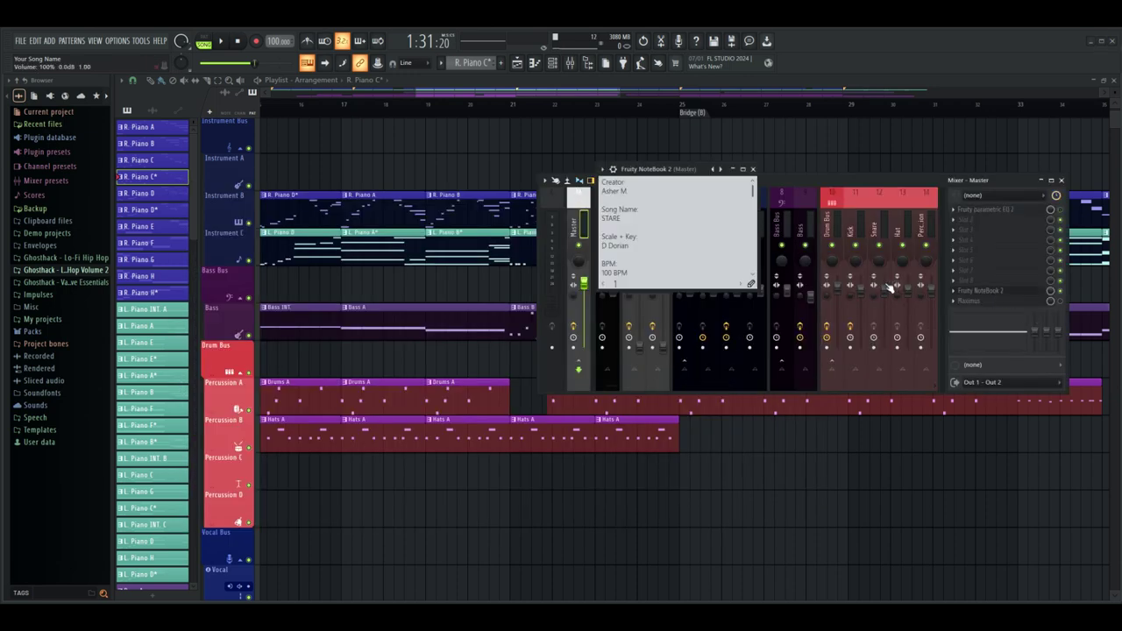
pyautogui.moveTo(759, 295); pyautogui.dragTo(952, 405)
pyautogui.moveTo(666, 169); pyautogui.dragTo(524, 147)
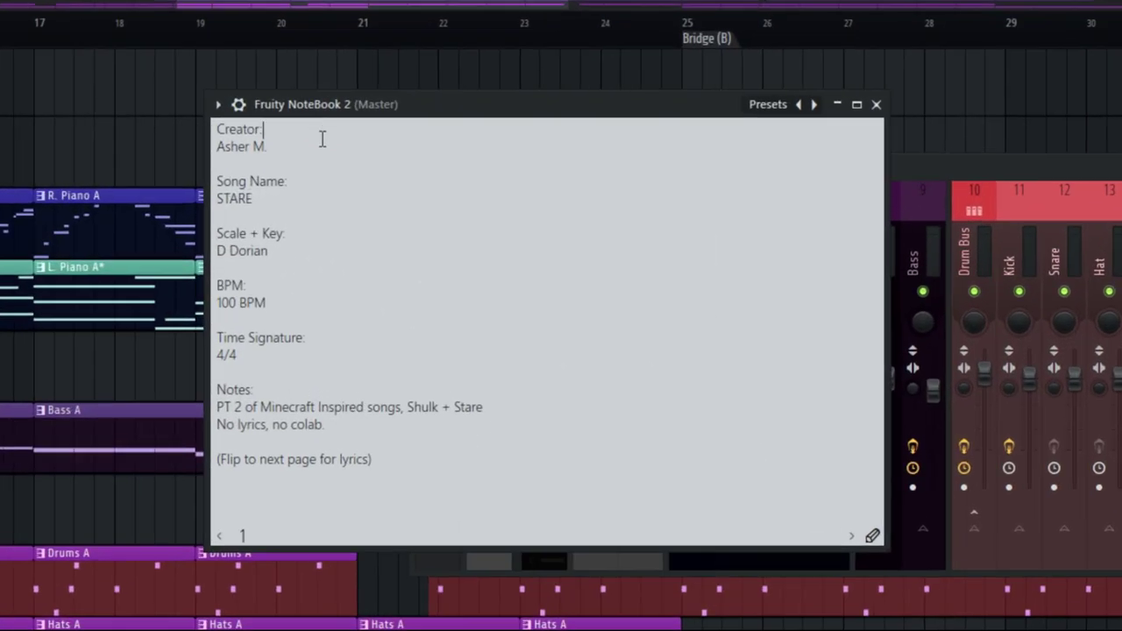
pyautogui.moveTo(442, 157); pyautogui.dragTo(627, 377)
pyautogui.click(601, 473)
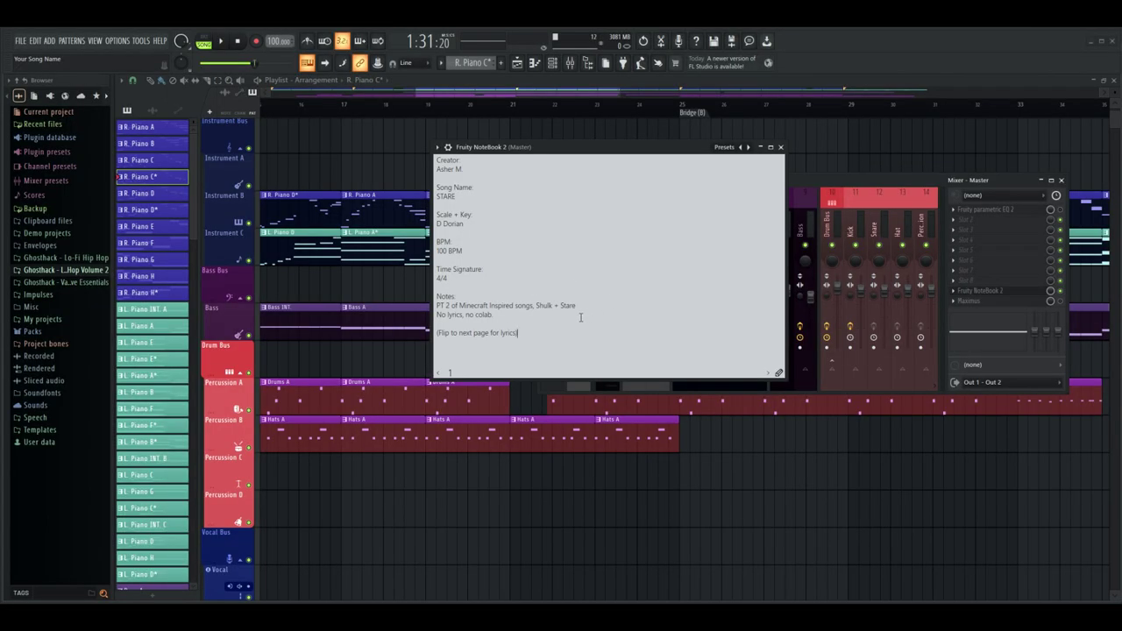
pyautogui.press('pagedown')
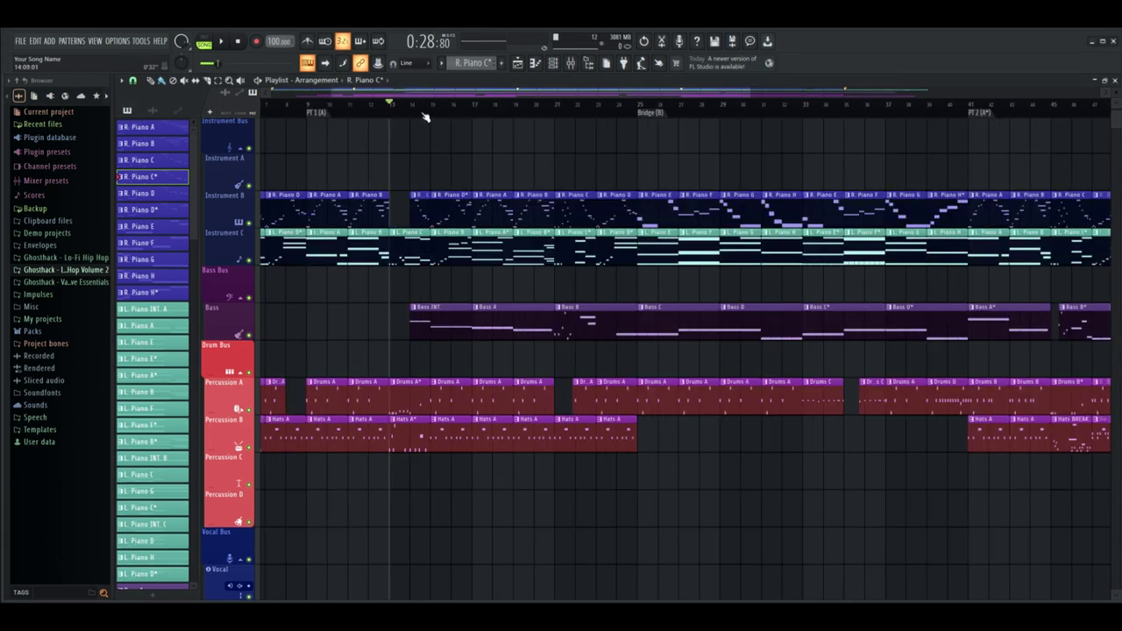
# Step: Open the R. Piano A clip in the piano roll, check its scale highlighting options and return to the playlist
pyautogui.doubleClick(491, 205)
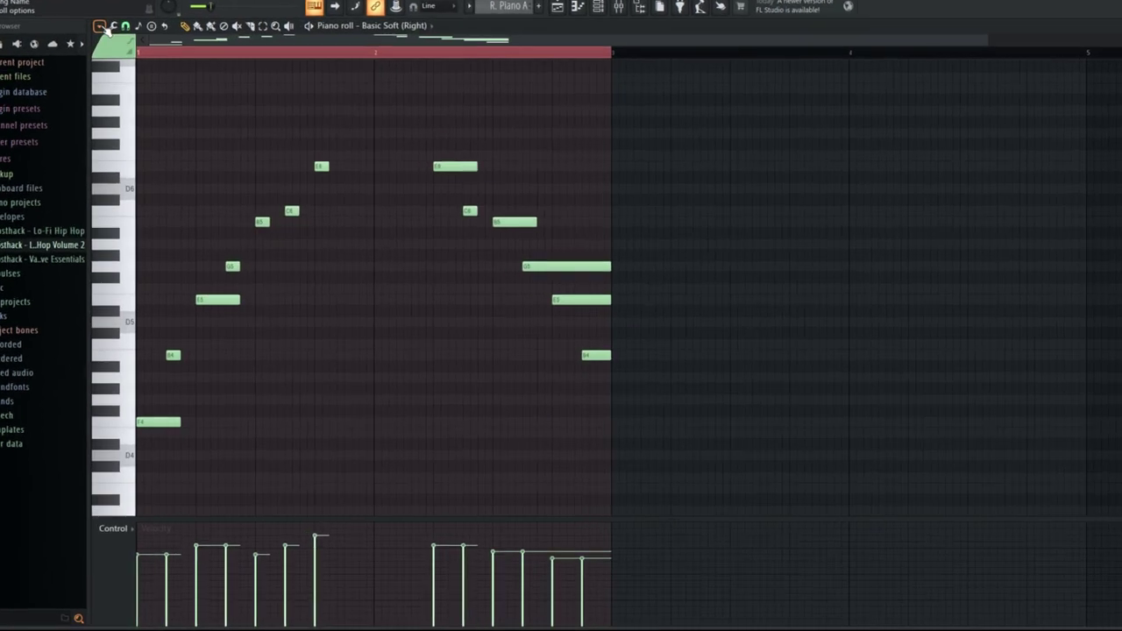
pyautogui.click(100, 27)
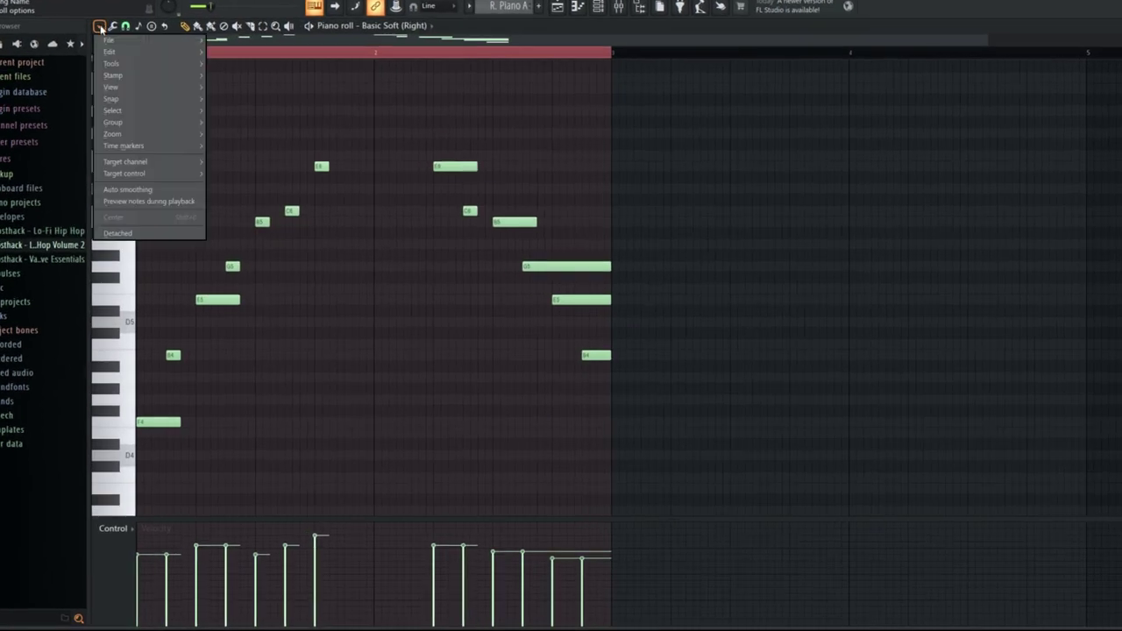
pyautogui.moveTo(127, 92)
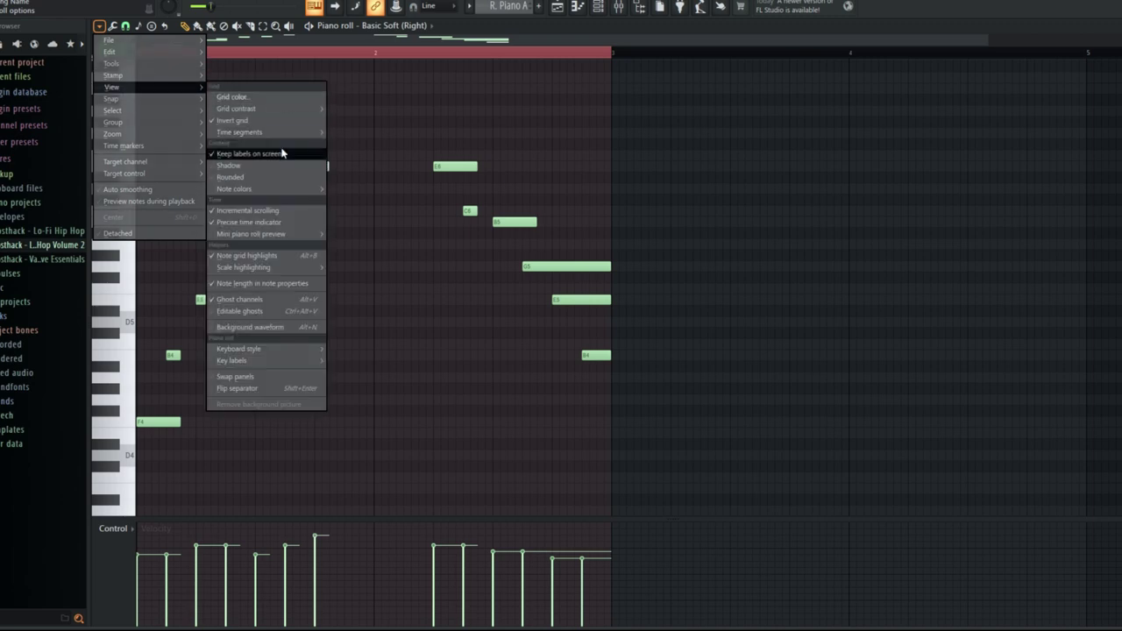
pyautogui.moveTo(276, 272)
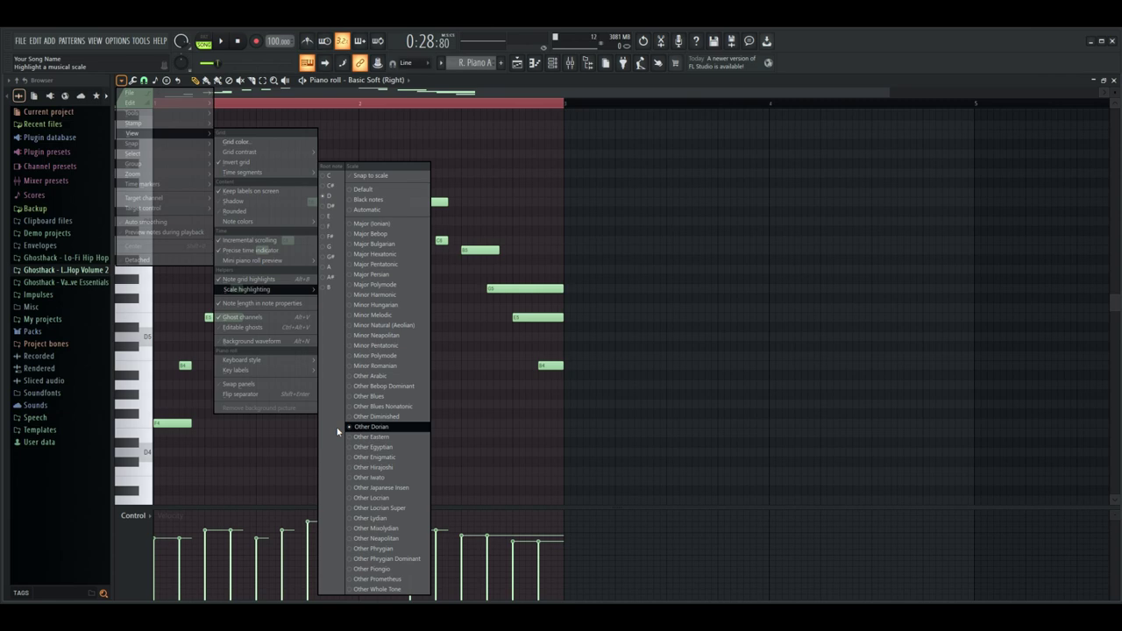
pyautogui.click(539, 67)
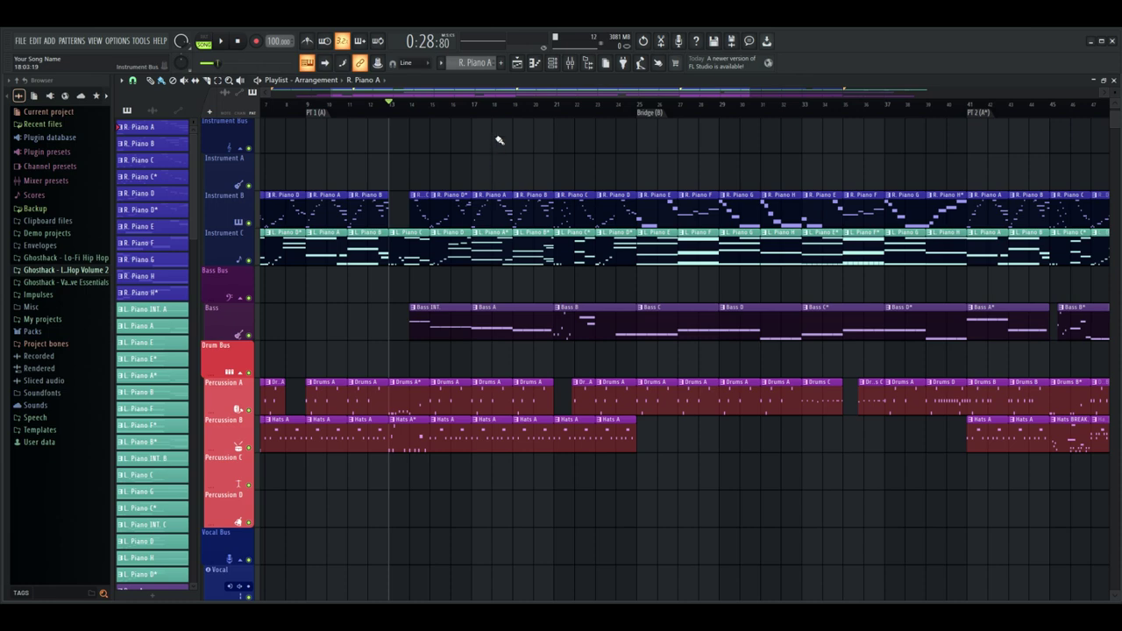
# Step: View the whole arrangement, the channel rack and the R. Piano A notes in the piano roll, and return to the playlist
pyautogui.scroll(-3, 513, 119)
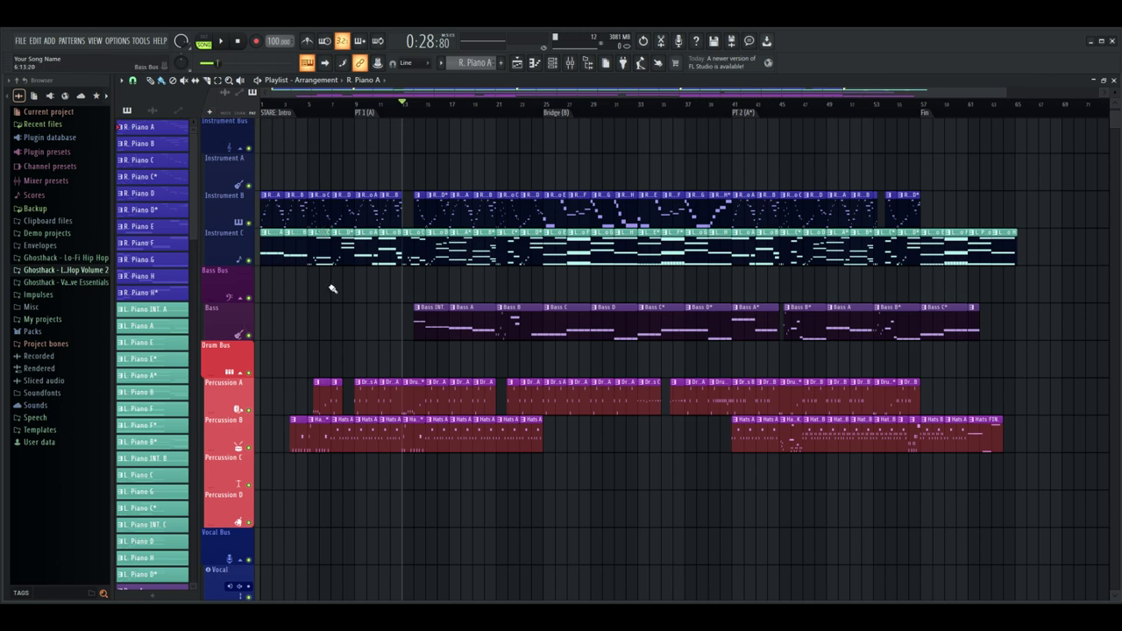
pyautogui.scroll(-1, 445, 121)
pyautogui.scroll(3, 518, 230)
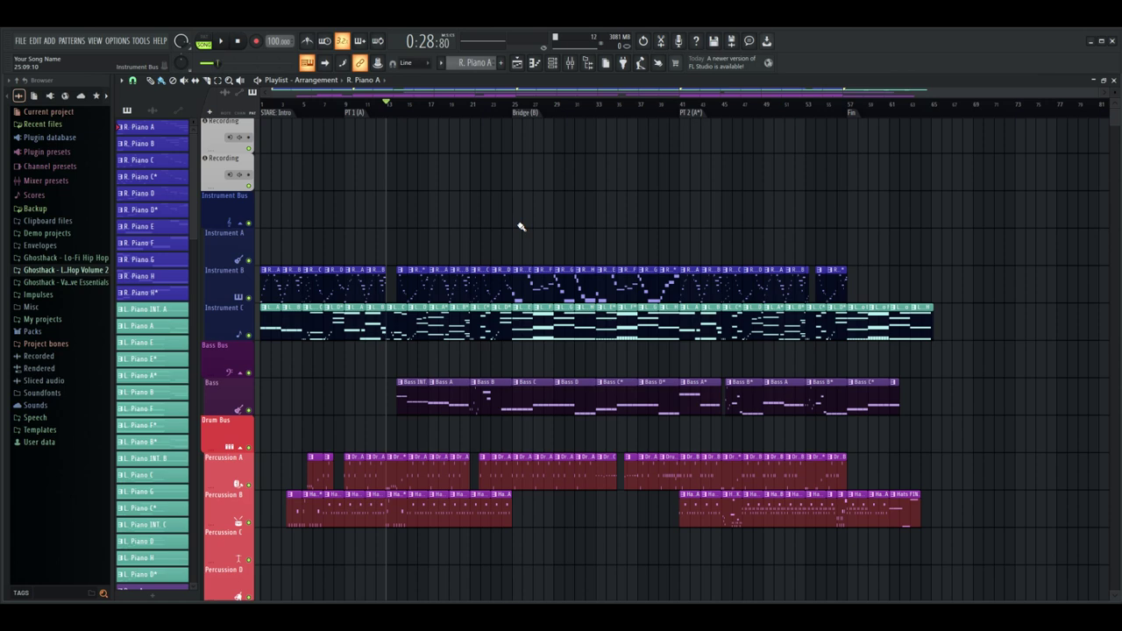
pyautogui.scroll(-3, 518, 229)
pyautogui.scroll(2, 518, 230)
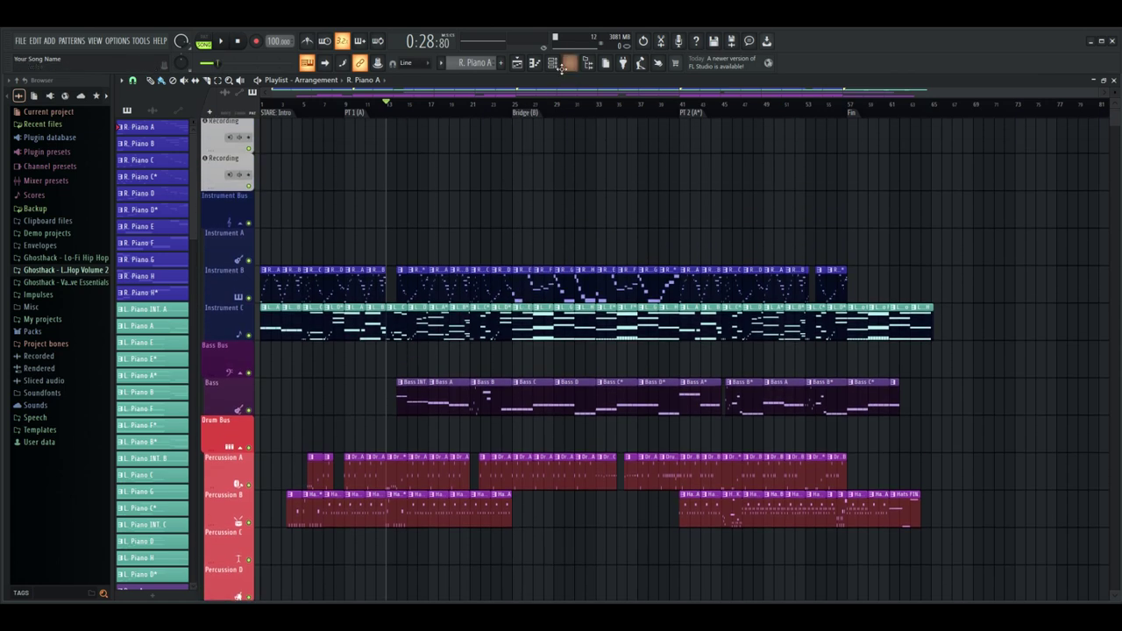
pyautogui.click(552, 63)
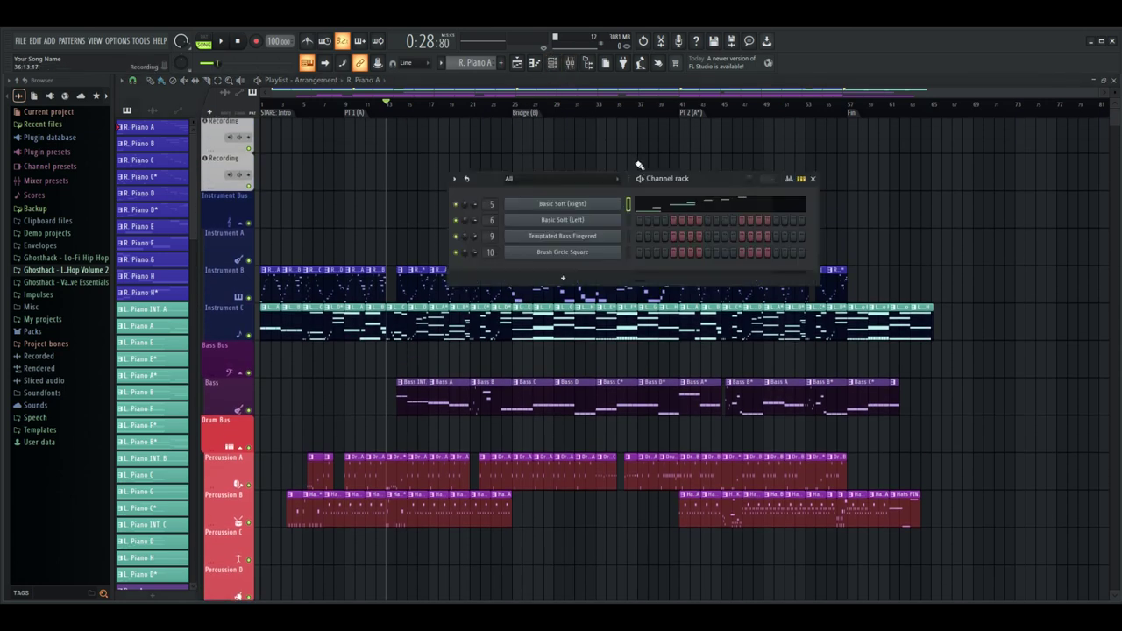
pyautogui.click(539, 65)
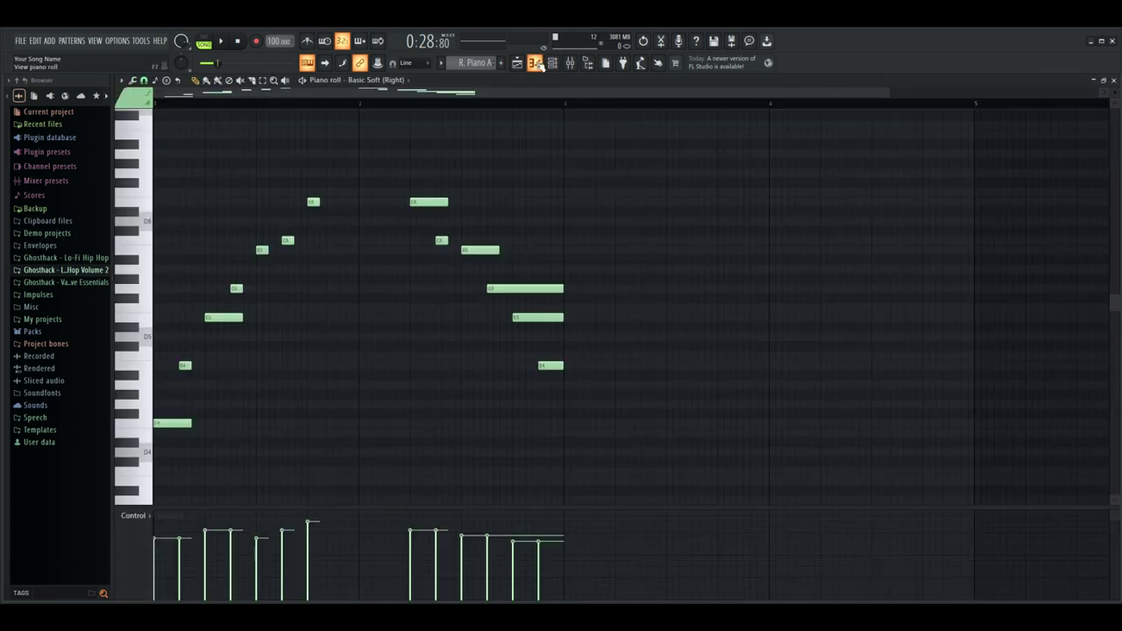
pyautogui.click(538, 63)
pyautogui.click(552, 63)
pyautogui.scroll(-2, 578, 159)
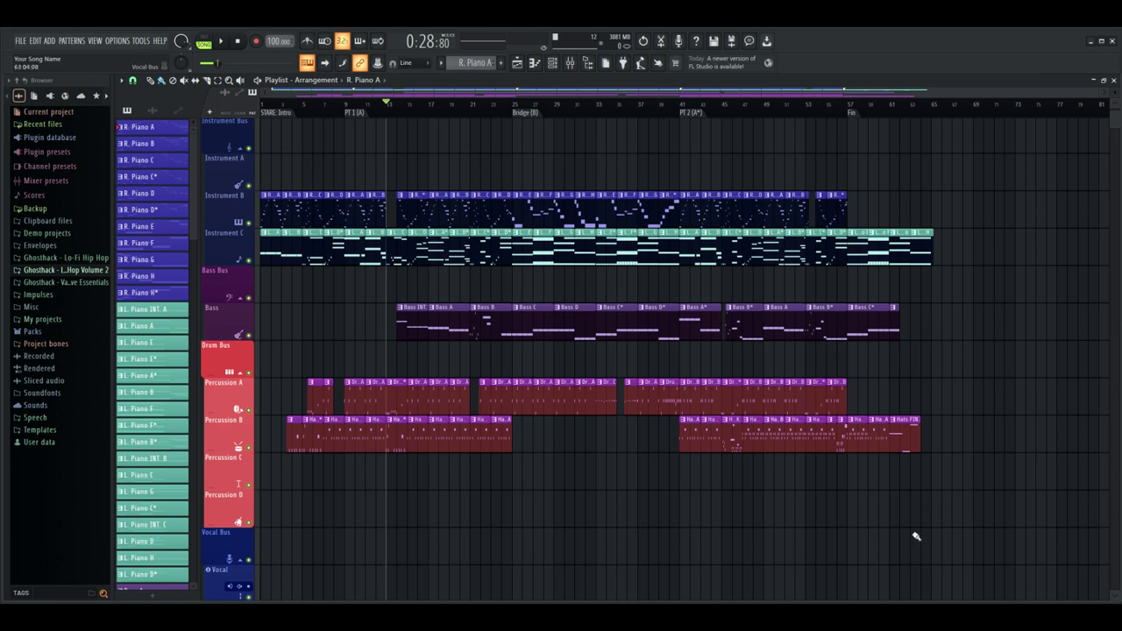
pyautogui.scroll(3, 504, 119)
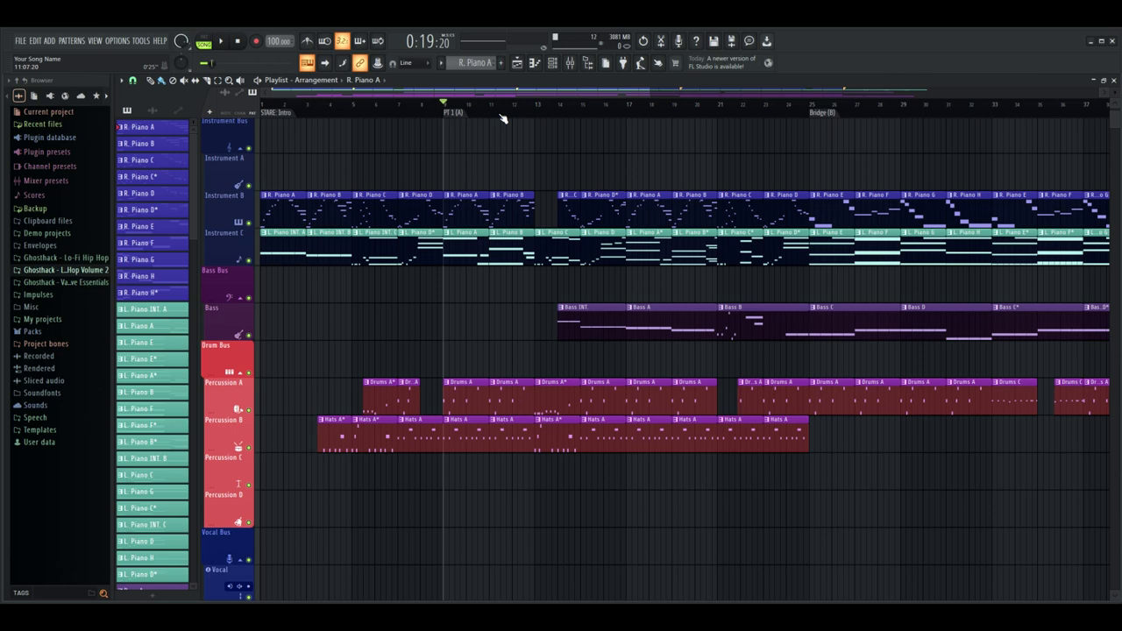